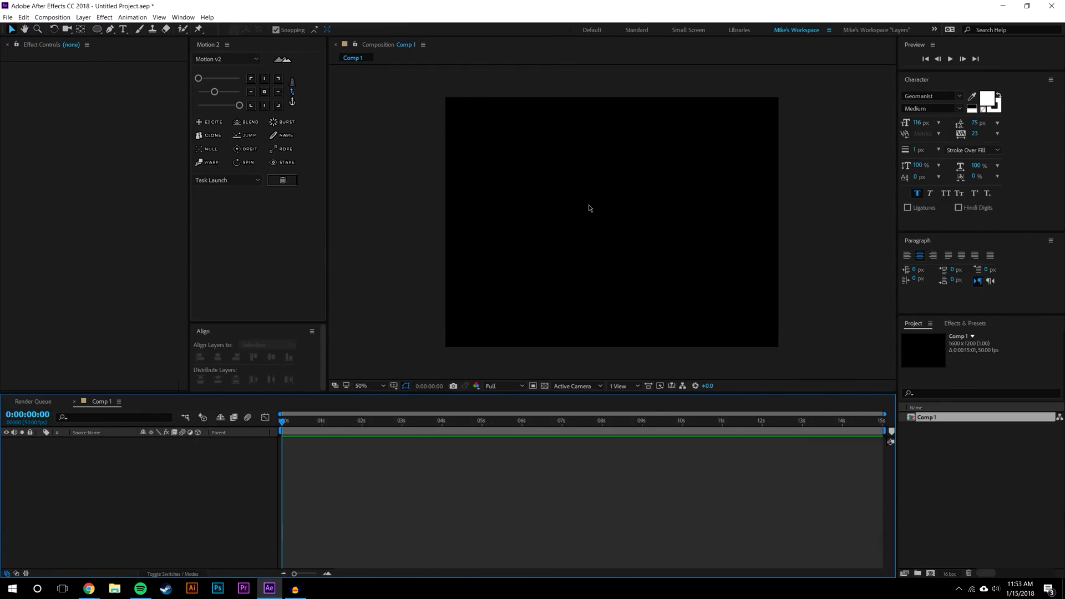
# - Fit the new 1600×1200, 50 fps Comp 1 in the viewer
pyautogui.click(369, 385)
# - Fit the composition in an enlarged viewer and show the grid overlay
pyautogui.click(386, 407)
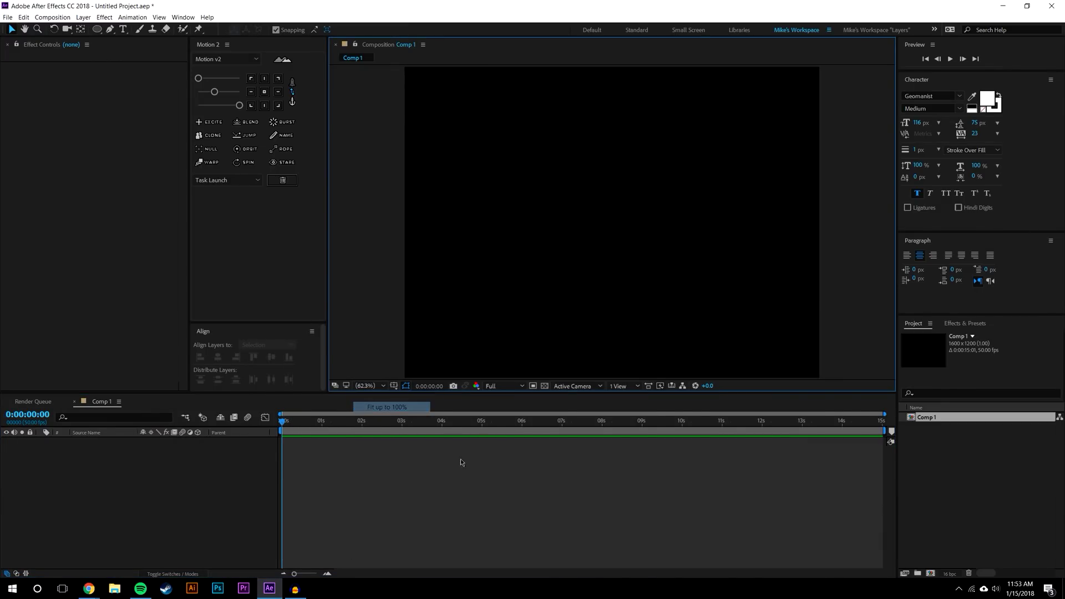
pyautogui.moveTo(538, 393); pyautogui.dragTo(536, 405)
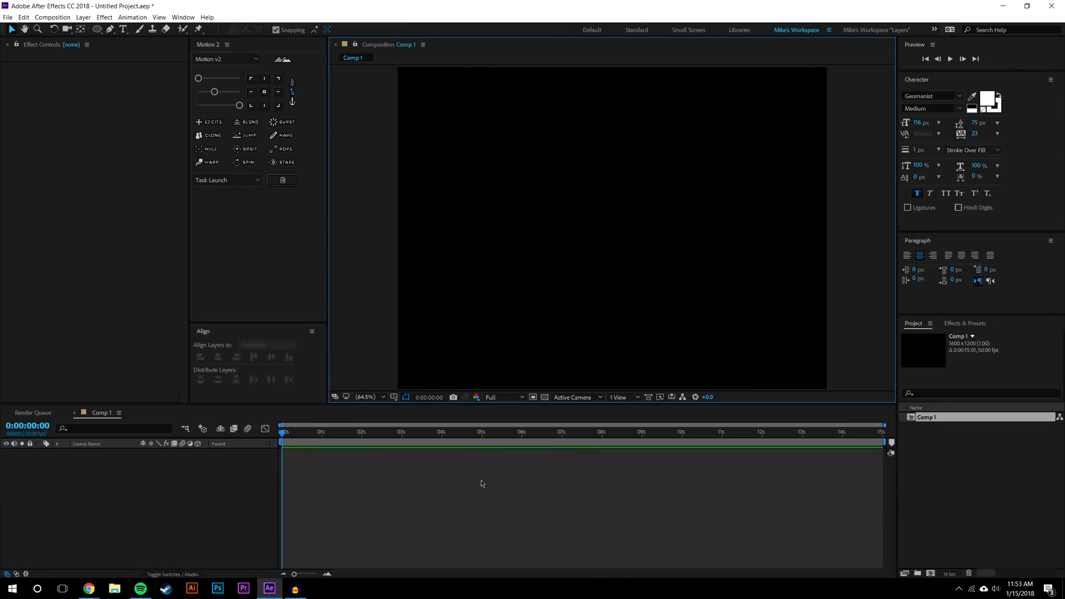
pyautogui.click(438, 498)
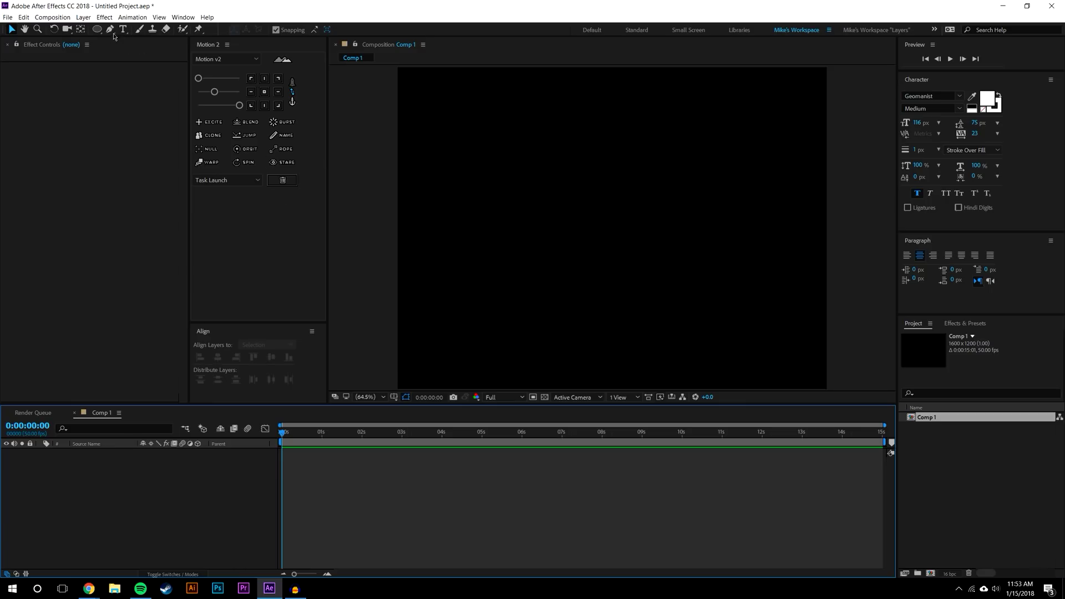
pyautogui.click(395, 398)
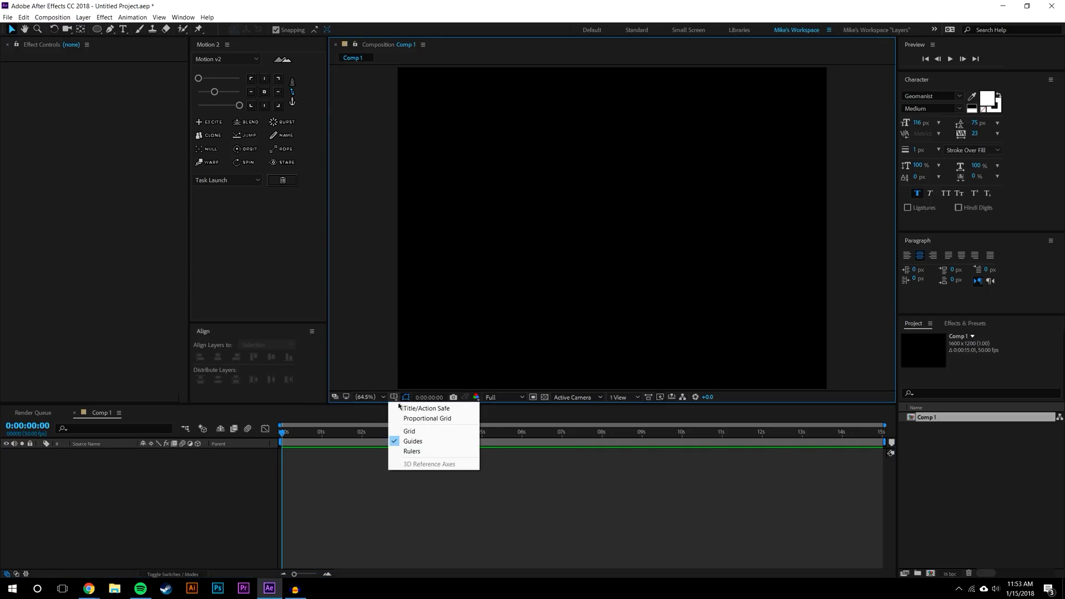
pyautogui.click(405, 431)
# - With the Pen tool, place the shape's first point left of centre
pyautogui.moveTo(428, 406); pyautogui.dragTo(423, 440)
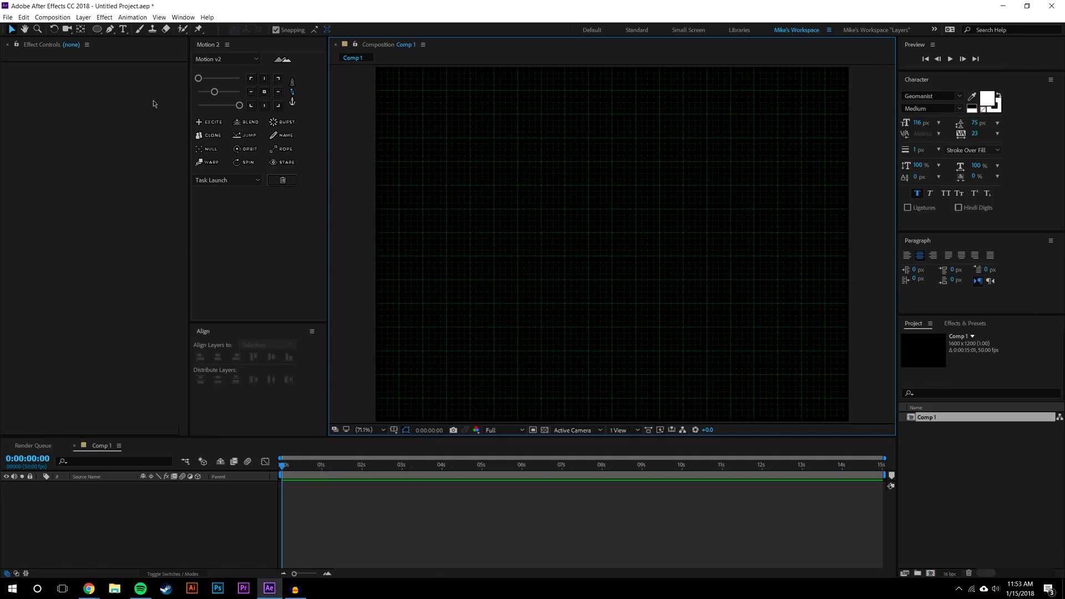
pyautogui.click(110, 29)
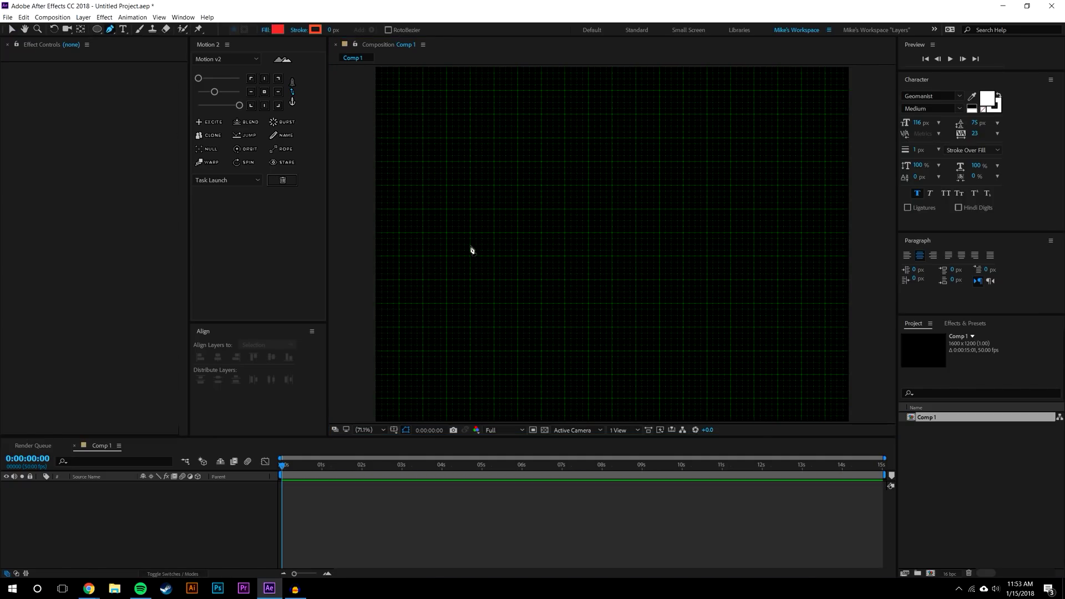
pyautogui.click(447, 233)
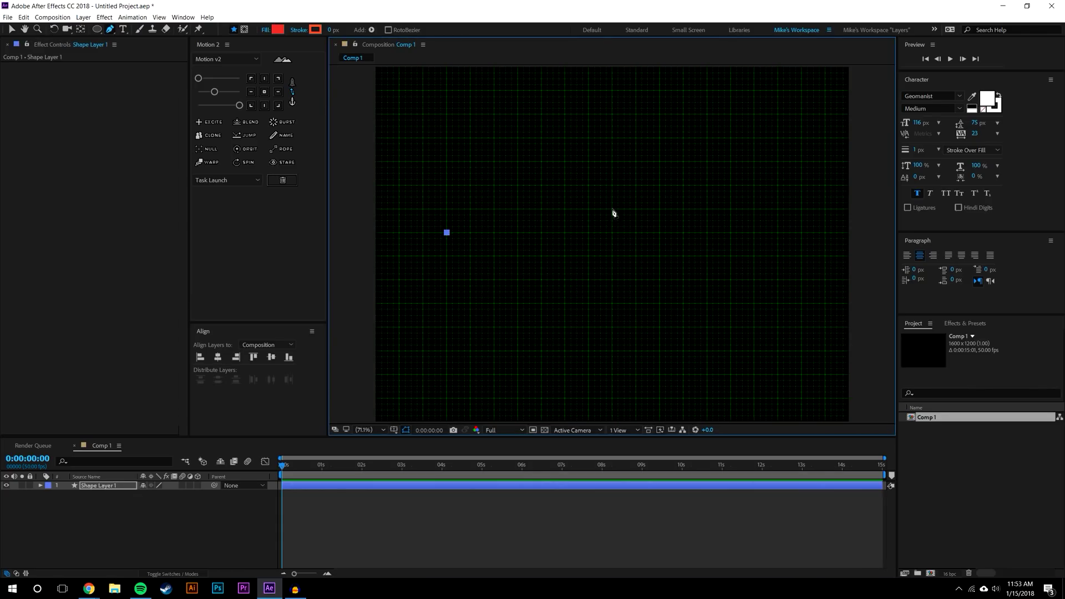
# - Add top, right and bottom points, then close the path into a red diamond
pyautogui.click(612, 209)
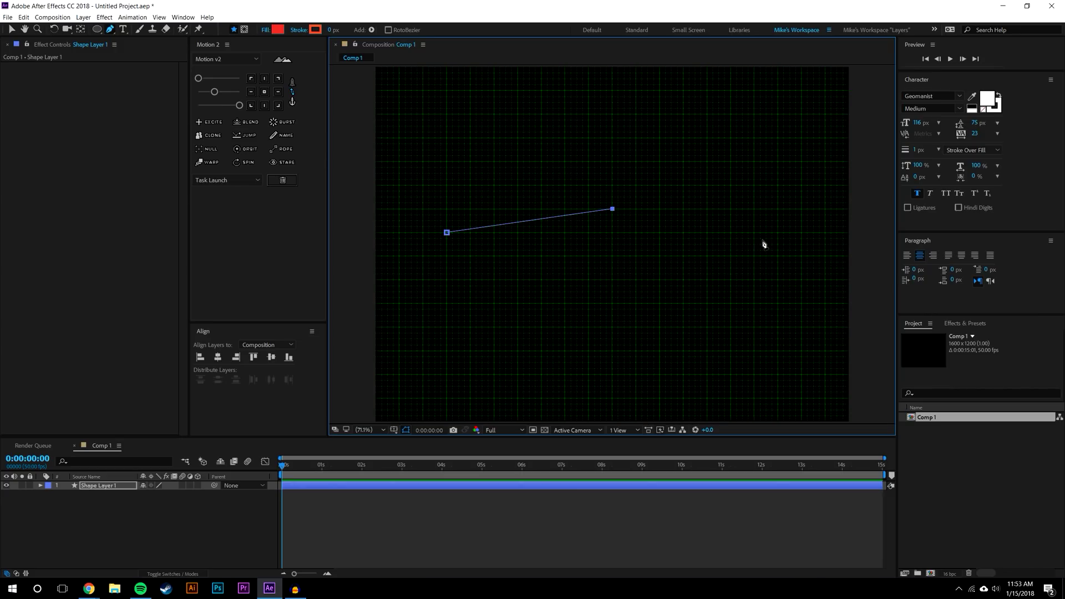
pyautogui.click(778, 233)
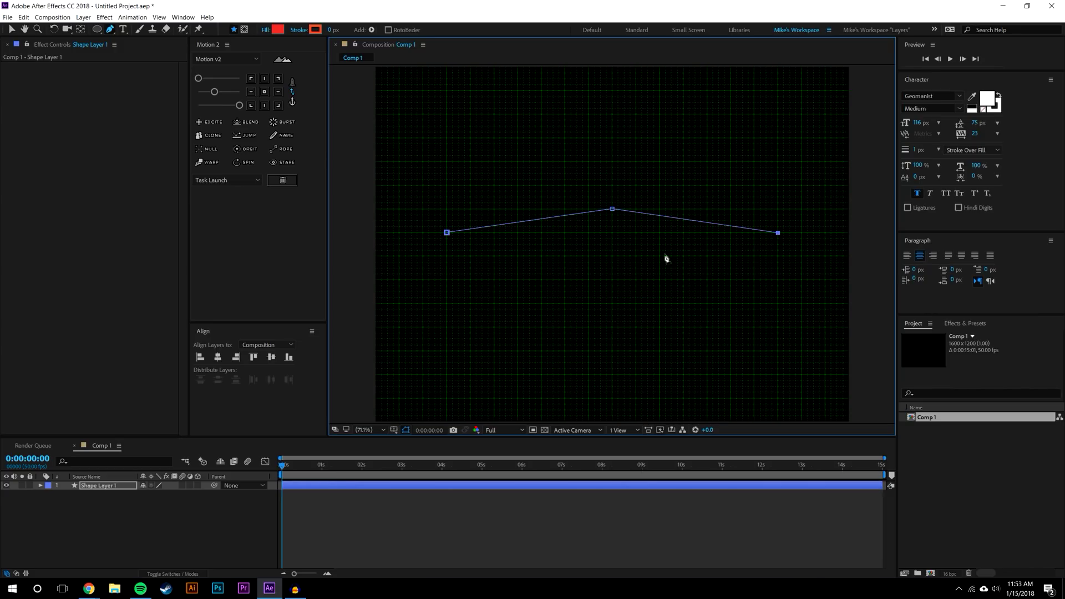
pyautogui.click(612, 256)
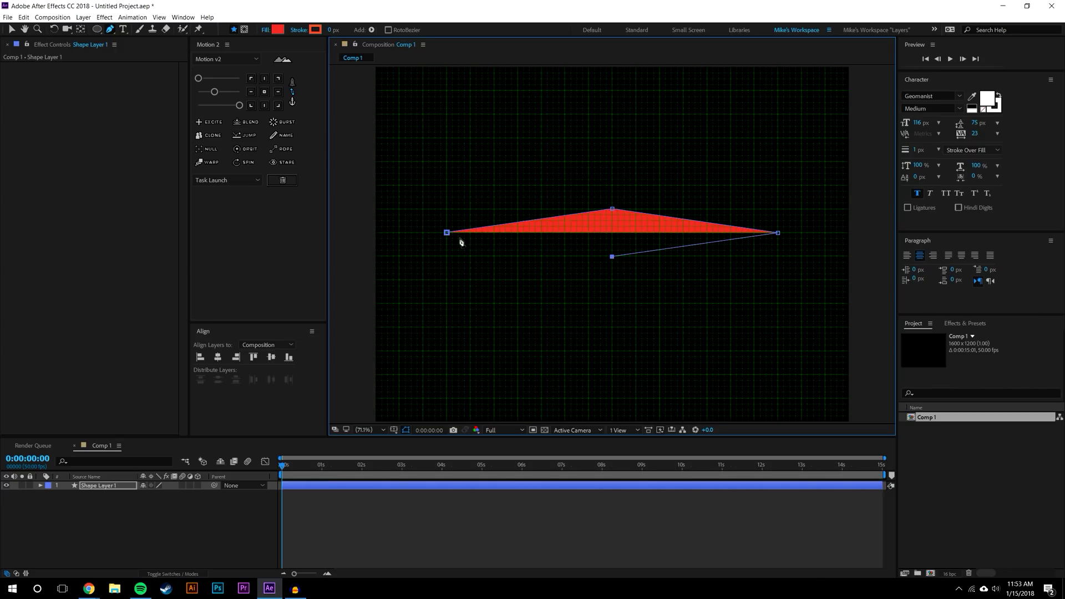
pyautogui.click(447, 233)
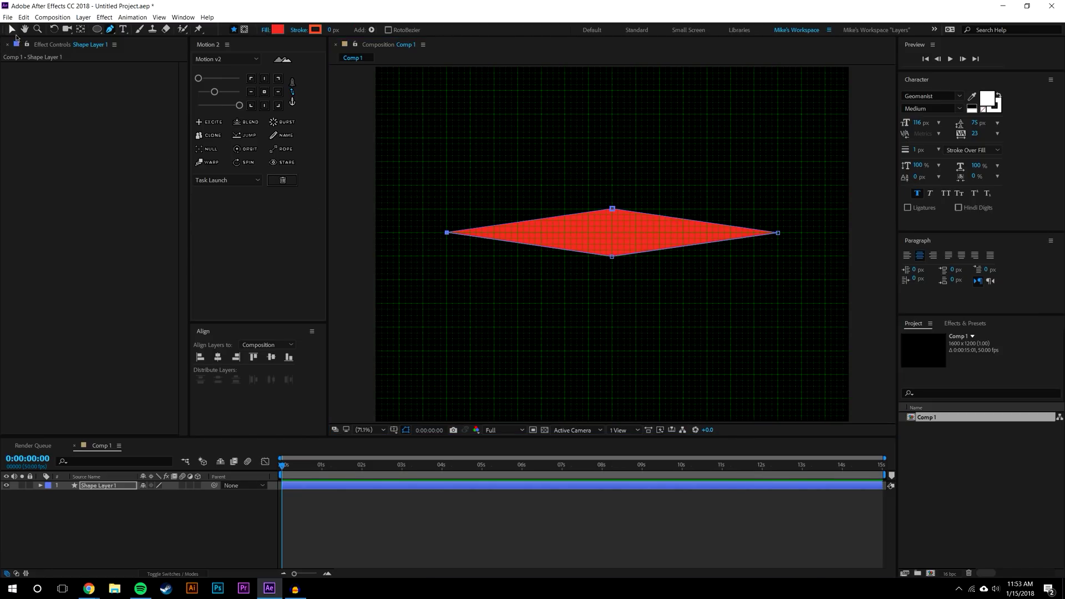
pyautogui.click(12, 29)
# - Centre the diamond's anchor point and flatten it into a thin horizontal sliver
pyautogui.click(573, 261)
pyautogui.click(590, 243)
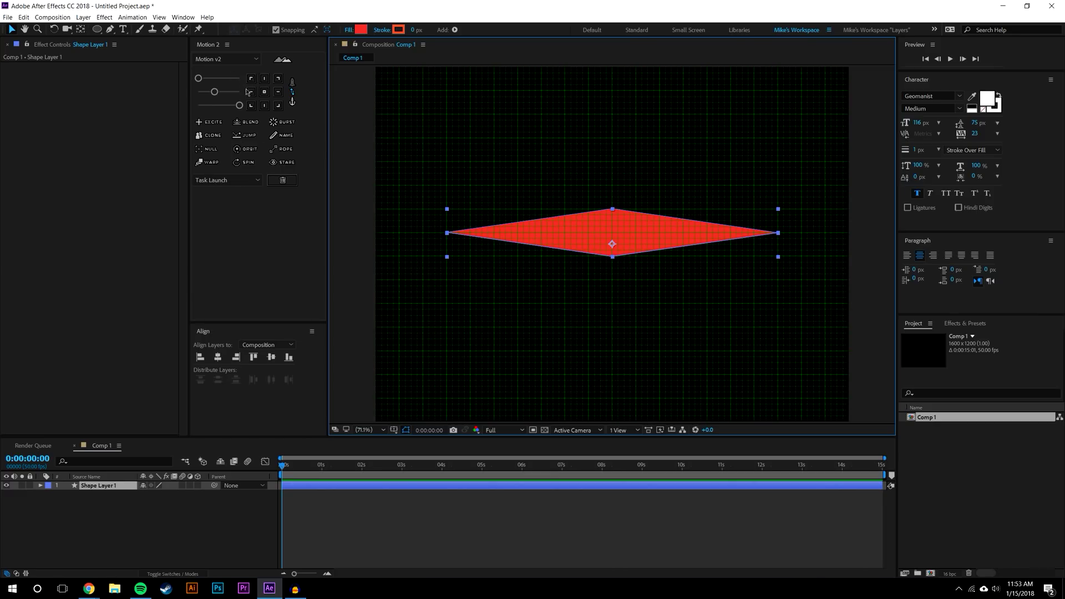
pyautogui.click(264, 92)
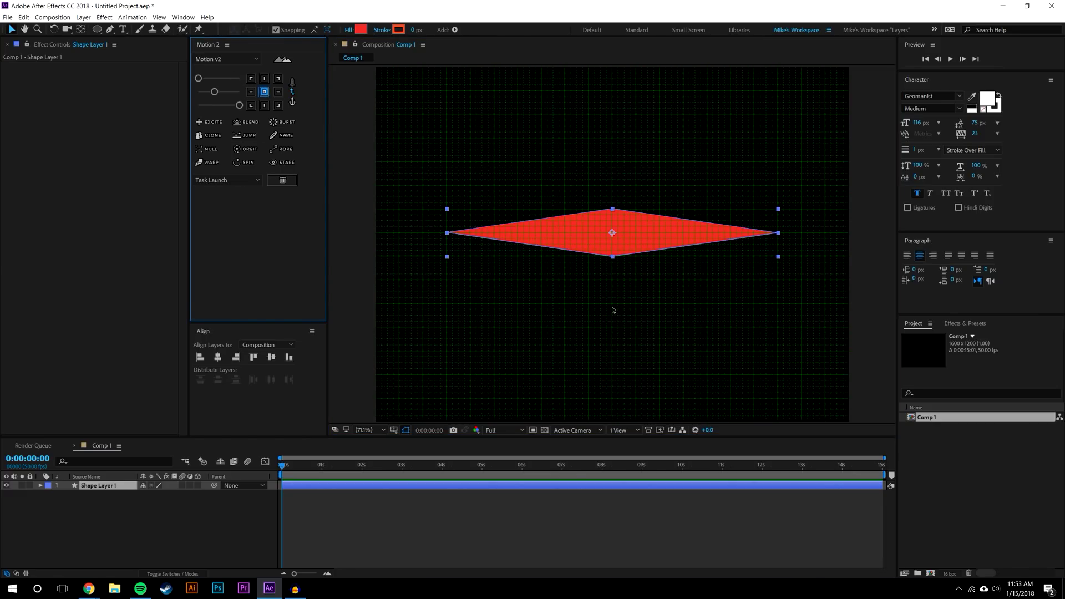
pyautogui.moveTo(612, 209); pyautogui.dragTo(614, 226)
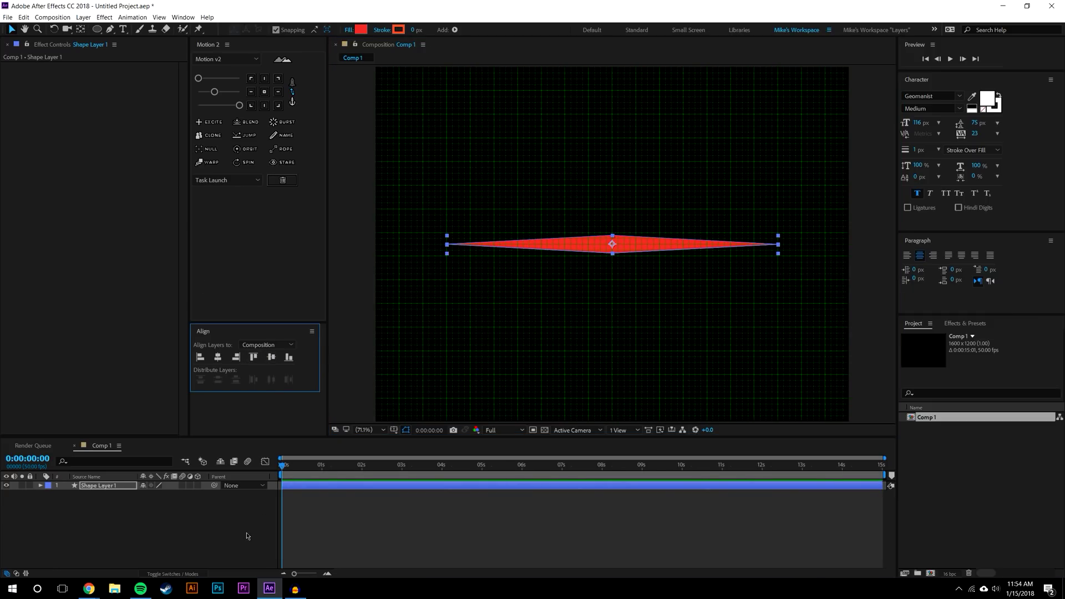
pyautogui.click(298, 500)
# - Turn off the proportional grid and the grid, leaving a plain black canvas
pyautogui.click(394, 430)
pyautogui.click(413, 451)
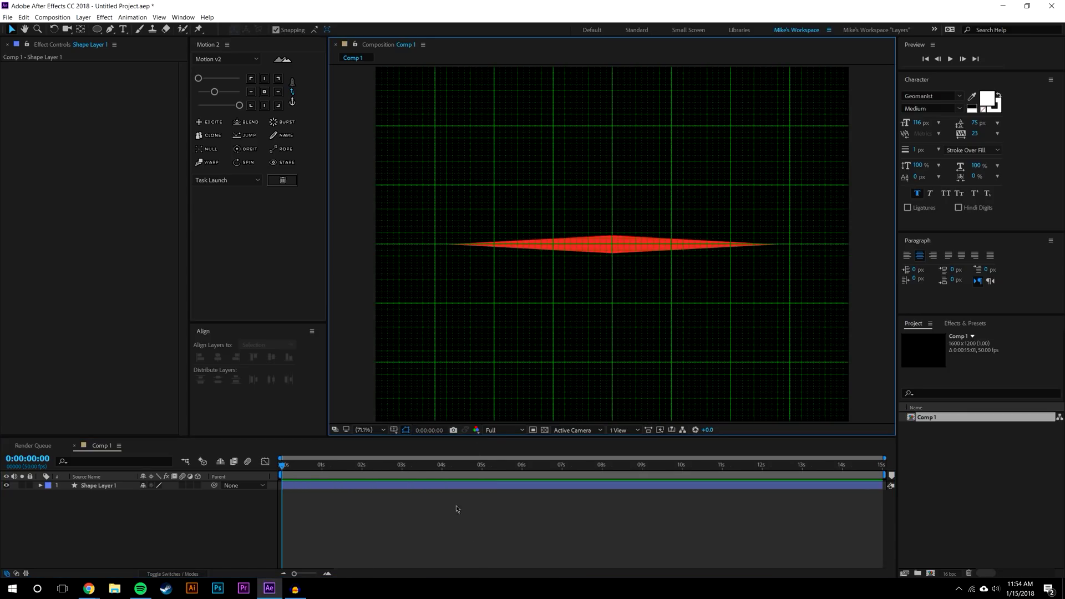
pyautogui.click(395, 431)
pyautogui.click(397, 453)
pyautogui.click(394, 430)
pyautogui.click(410, 463)
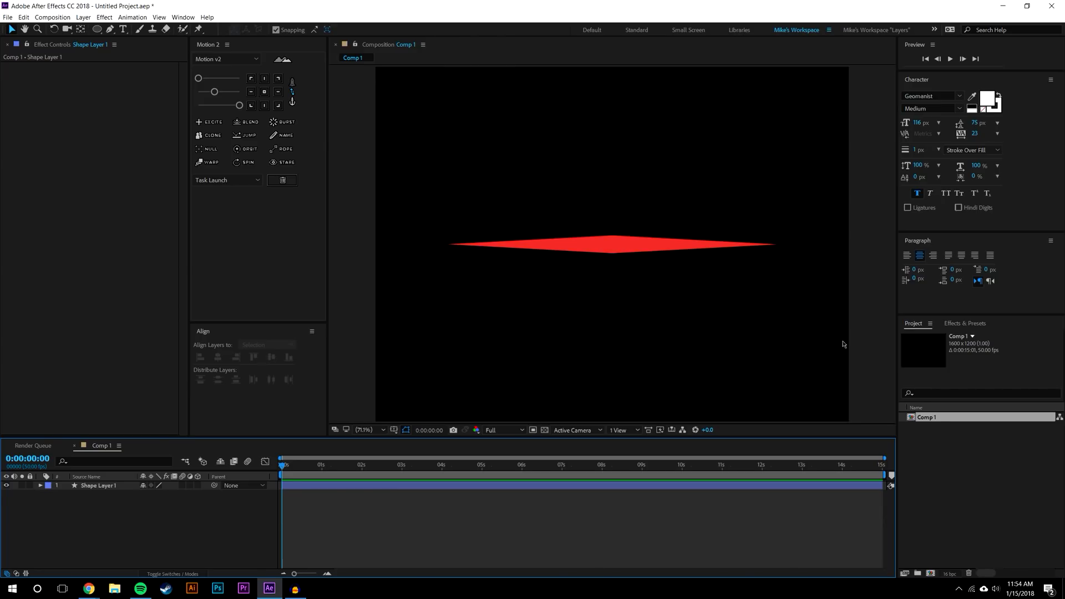
pyautogui.click(951, 495)
# - Search Effects & Presets for 'wave' and apply Wave Warp to the red sliver
pyautogui.click(968, 327)
pyautogui.hotkey('ctrl', 'f')
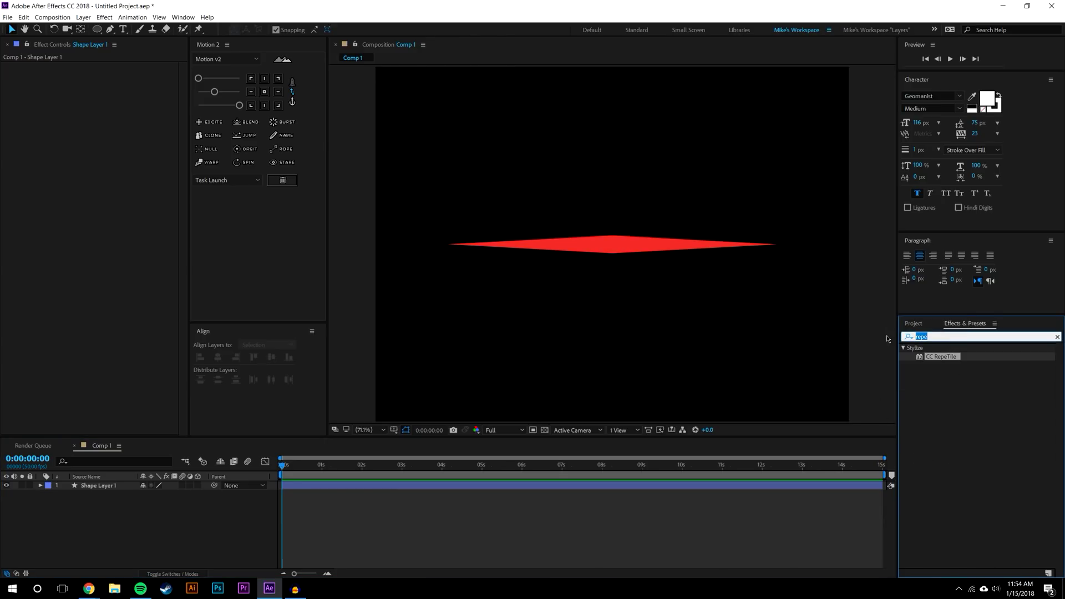
pyautogui.write('wave')
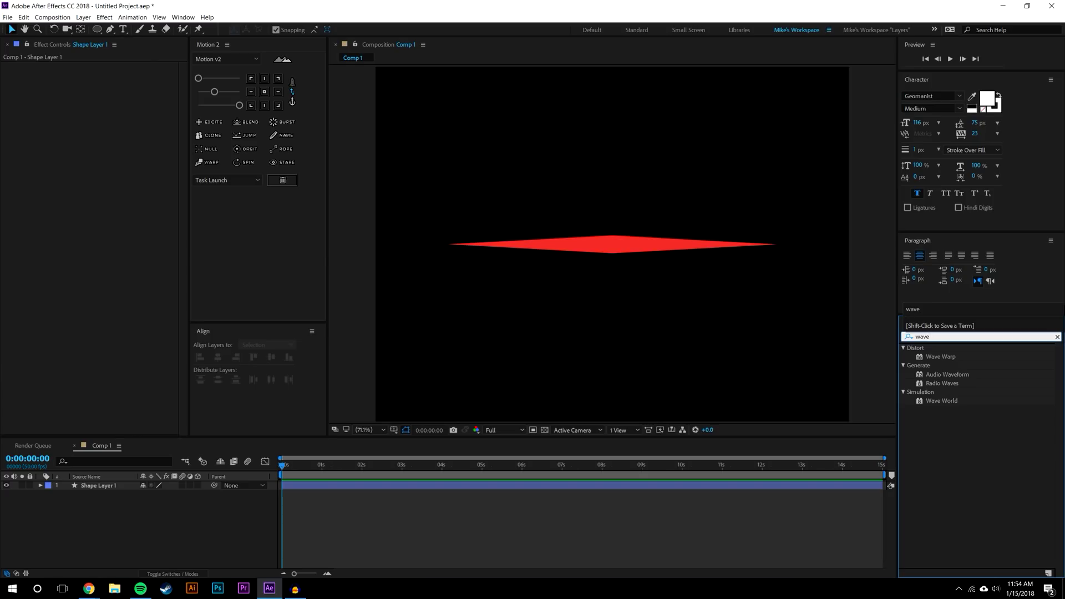
pyautogui.click(945, 428)
pyautogui.moveTo(949, 360); pyautogui.dragTo(656, 254)
pyautogui.click(652, 548)
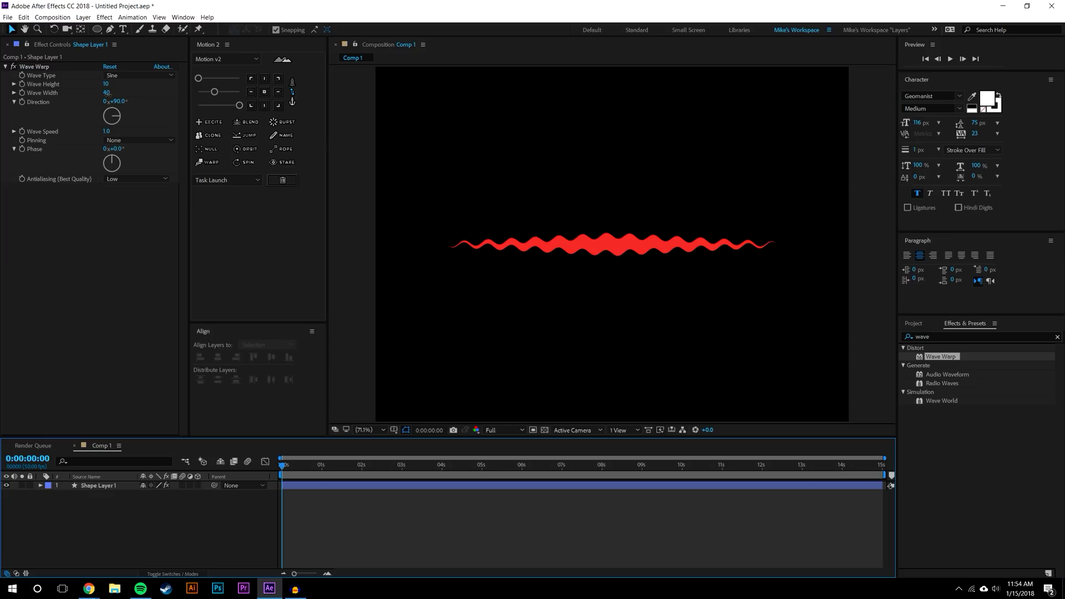
# - Set Wave Warp's Wave Width to 453, Wave Height to 78 and Wave Speed to 0.1
pyautogui.moveTo(108, 93); pyautogui.dragTo(638, 140)
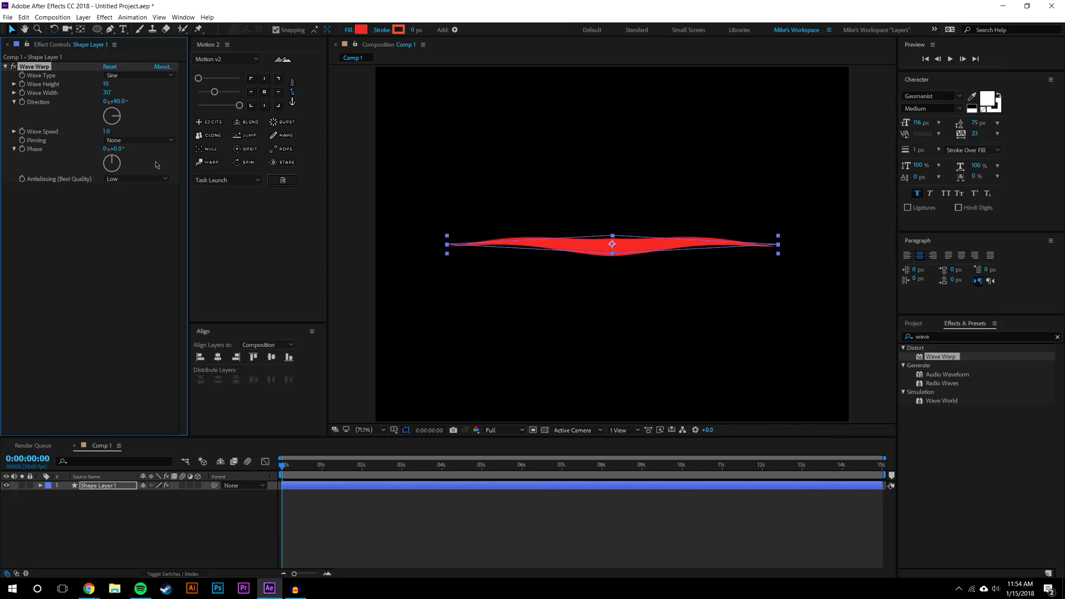
pyautogui.moveTo(105, 84); pyautogui.dragTo(816, 116)
pyautogui.hotkey('ctrl', 'z')
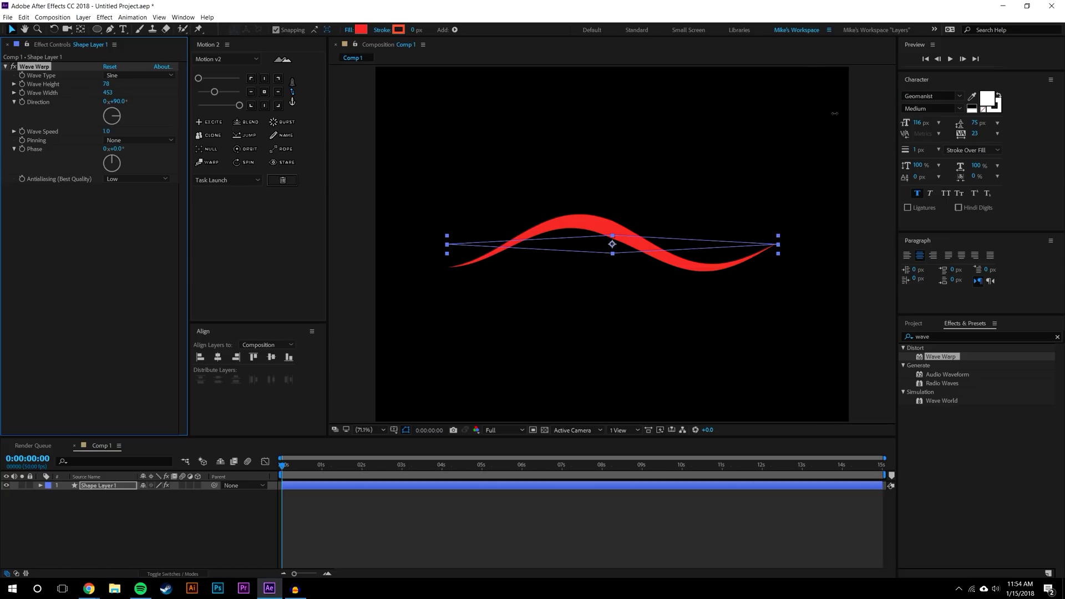
pyautogui.moveTo(294, 466); pyautogui.dragTo(328, 467)
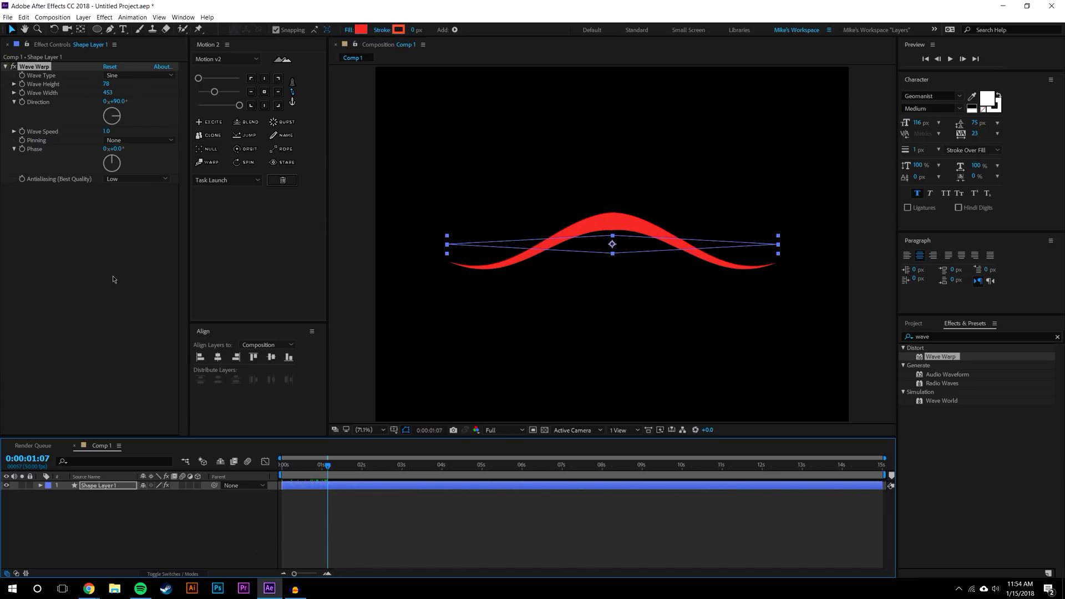
pyautogui.click(106, 131)
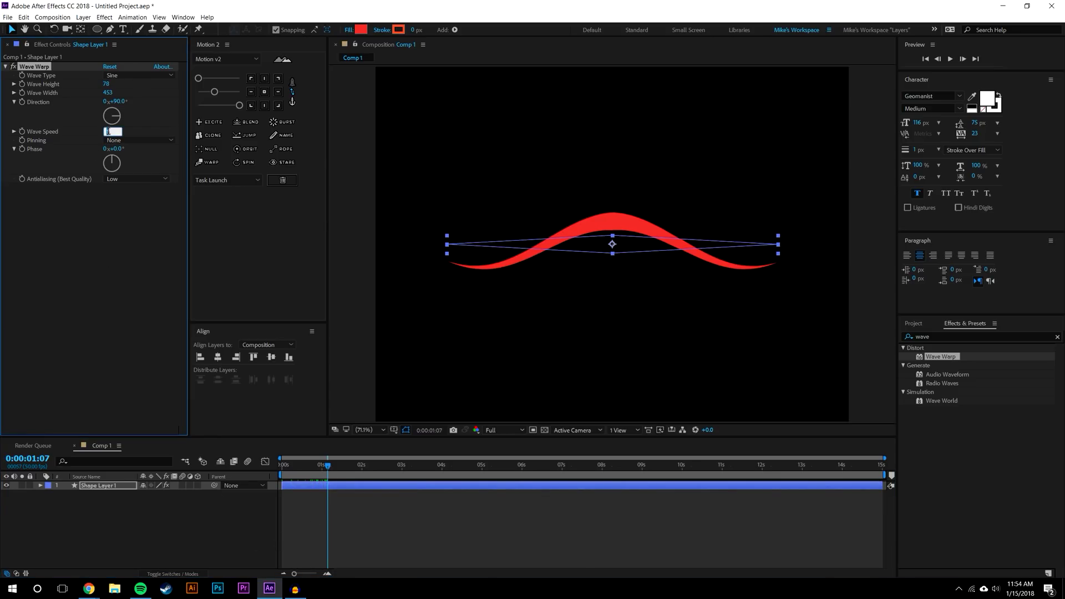
pyautogui.write('0.1')
pyautogui.press('Return')
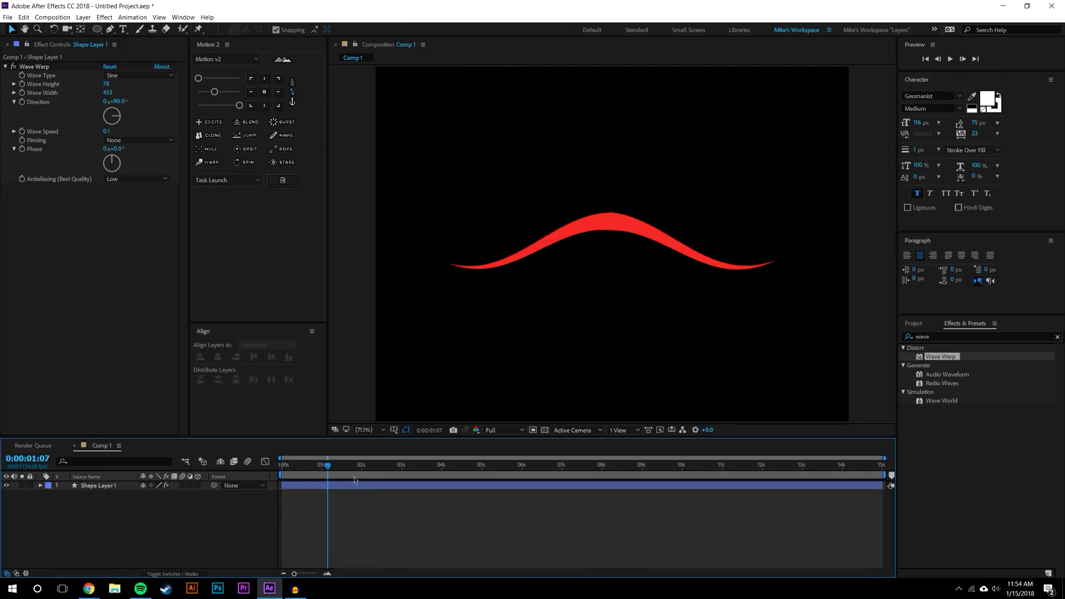
pyautogui.click(393, 548)
# - Preview the animation from the start at Quarter resolution
pyautogui.press('Home')
pyautogui.click(950, 60)
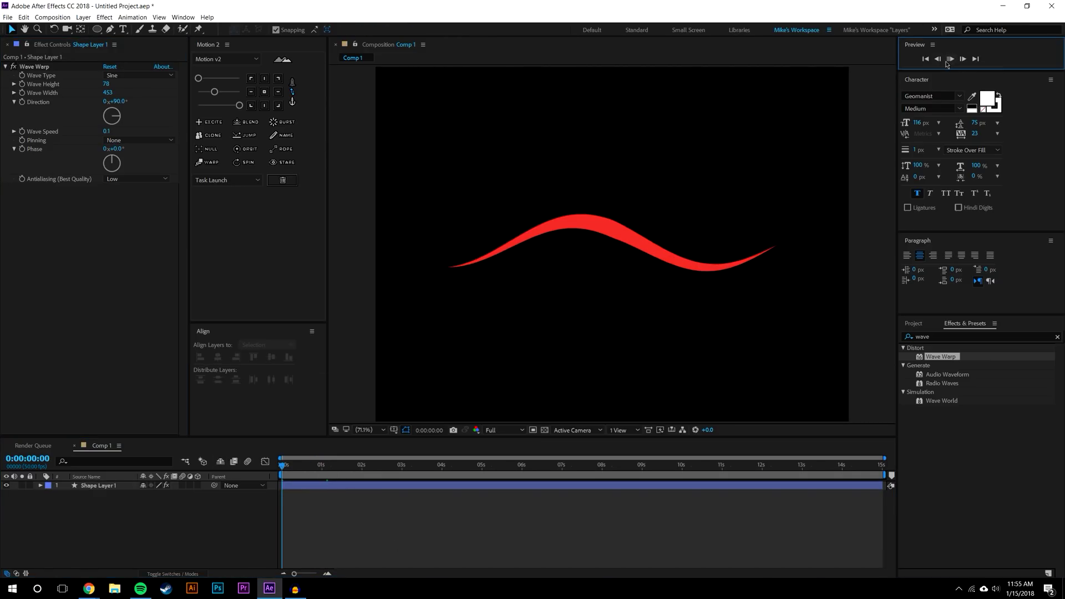
pyautogui.click(500, 432)
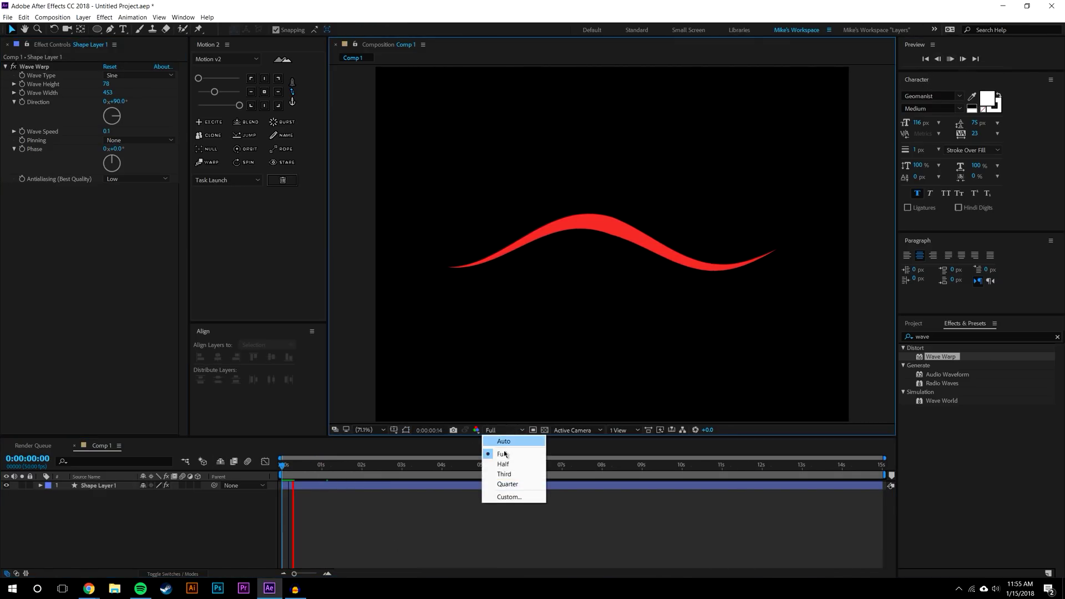
pyautogui.click(500, 485)
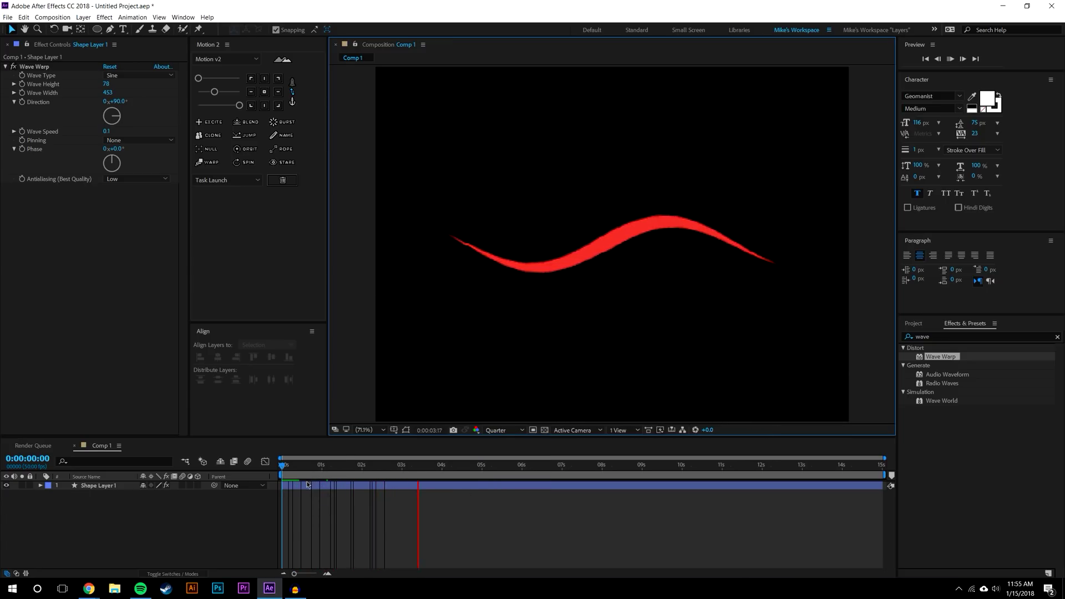
# - Raise Wave Speed to 0.2 and move the current time to 0:00:03:01
pyautogui.click(106, 131)
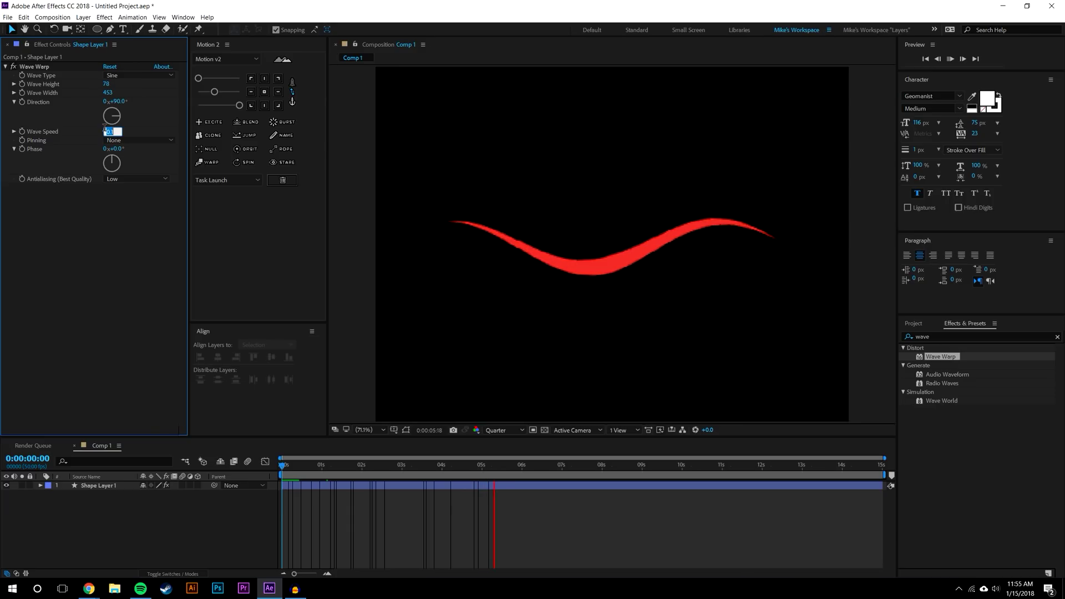
pyautogui.write('0.2')
pyautogui.press('Return')
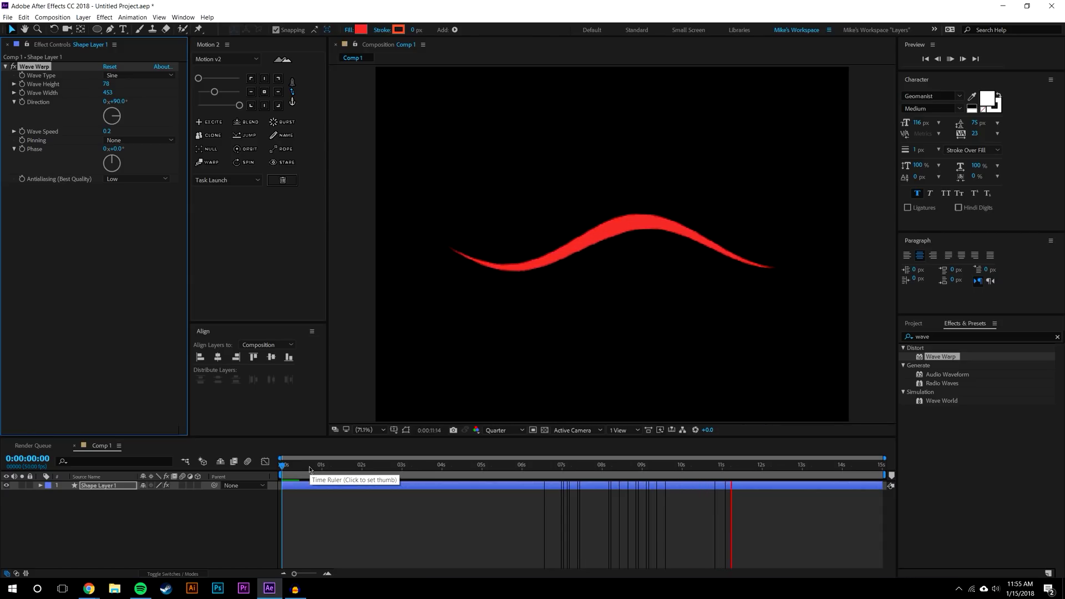
pyautogui.click(369, 470)
pyautogui.moveTo(376, 472); pyautogui.dragTo(402, 471)
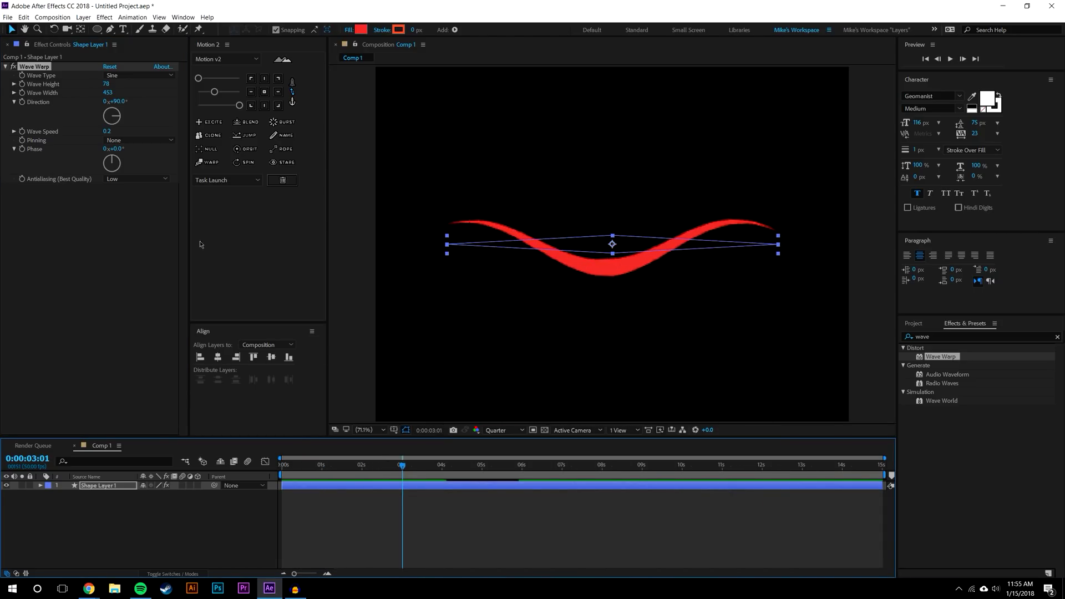
pyautogui.click(341, 541)
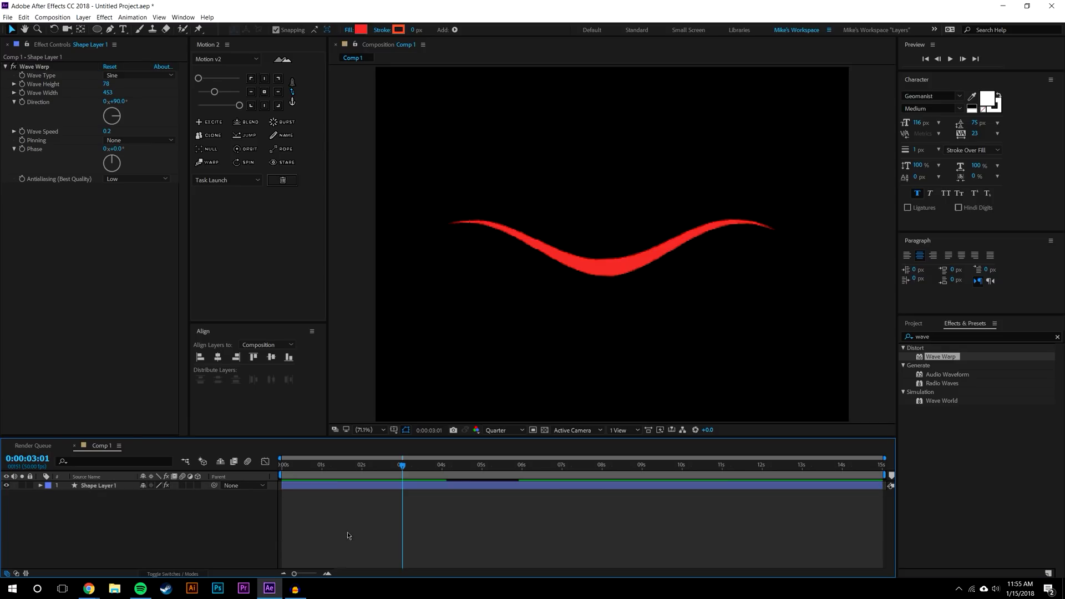
pyautogui.press(',')
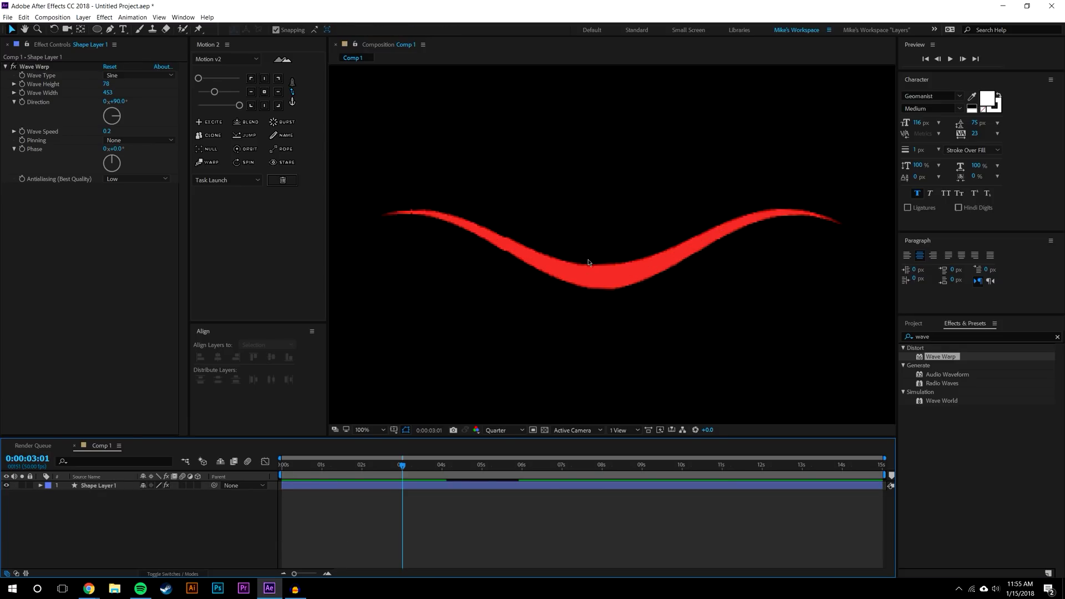
pyautogui.click(117, 491)
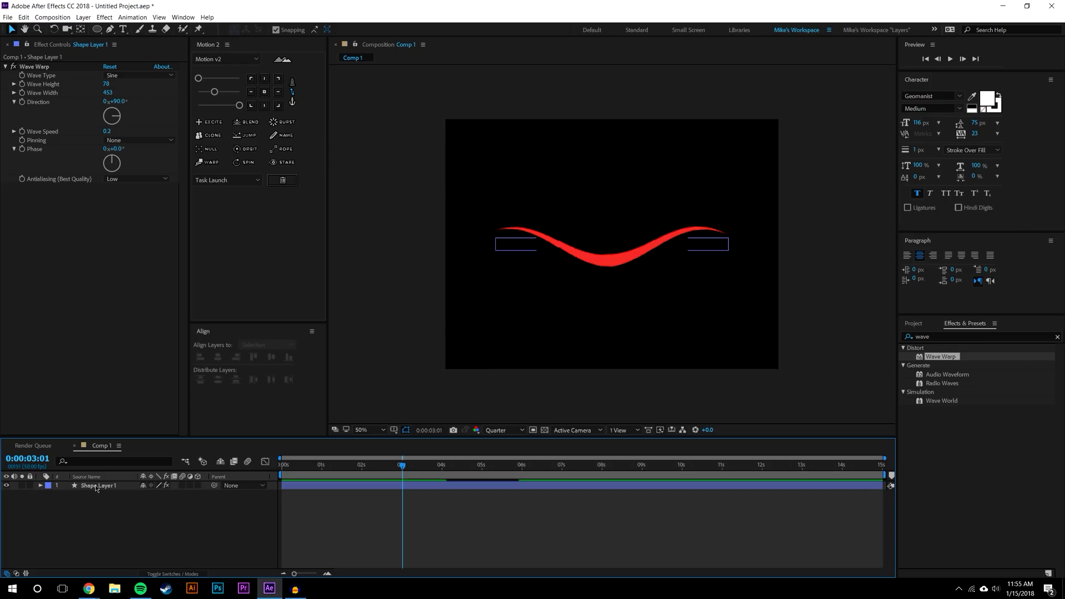
# - Pre-compose Shape Layer 1 into a new composition named Worm 1
pyautogui.click(96, 487)
pyautogui.hotkey('ctrl', 'shift', 'c')
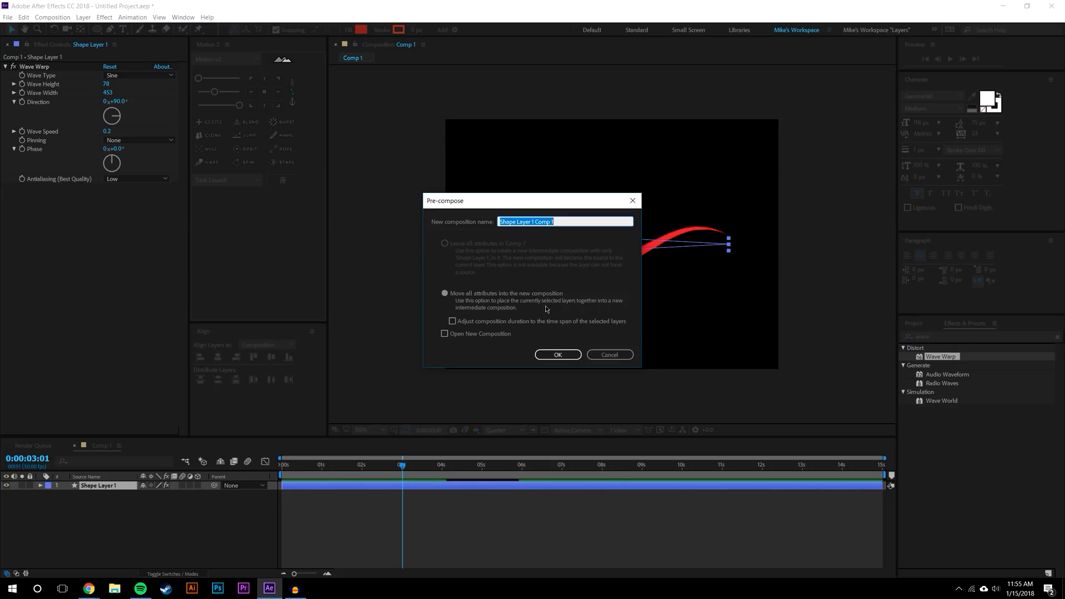
pyautogui.write('Worm')
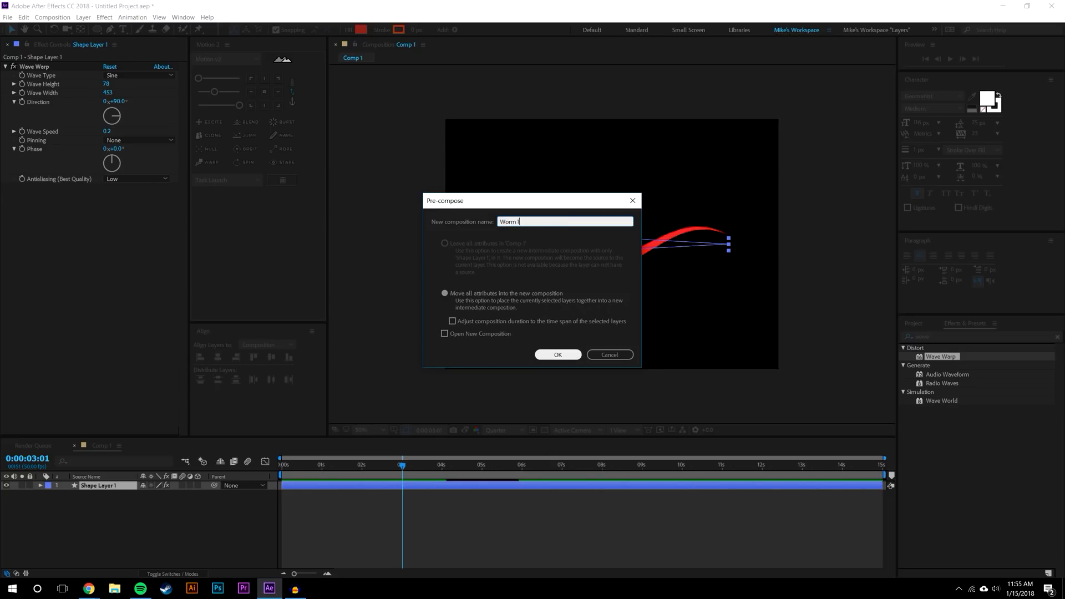
pyautogui.click(557, 355)
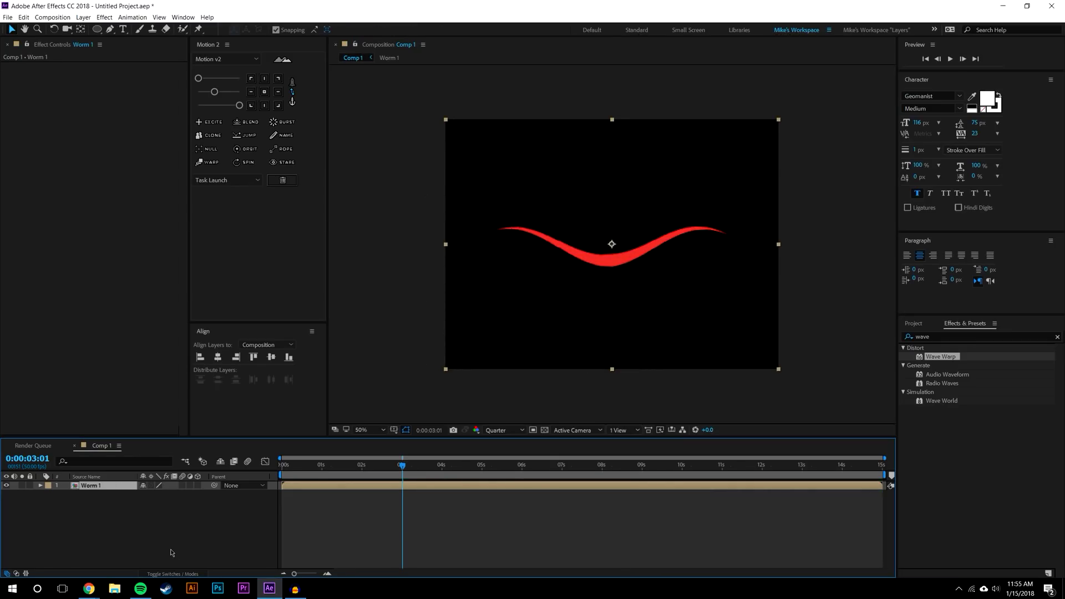
# - Duplicate the Worm 1 layer
pyautogui.click(171, 553)
pyautogui.click(285, 485)
pyautogui.hotkey('ctrl', 'd')
# - Shift the top worm left and scale both Worm 1 layers down to 62%
pyautogui.moveTo(616, 251); pyautogui.dragTo(561, 252)
pyautogui.keyDown('shift'); pyautogui.click(173, 496); pyautogui.keyUp('shift')
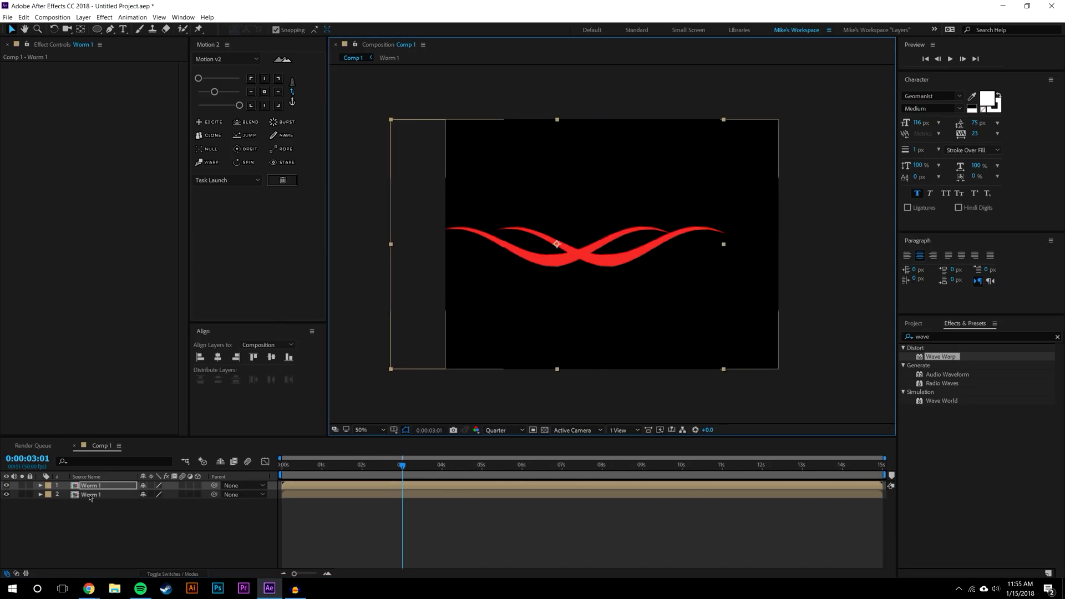
pyautogui.press('s')
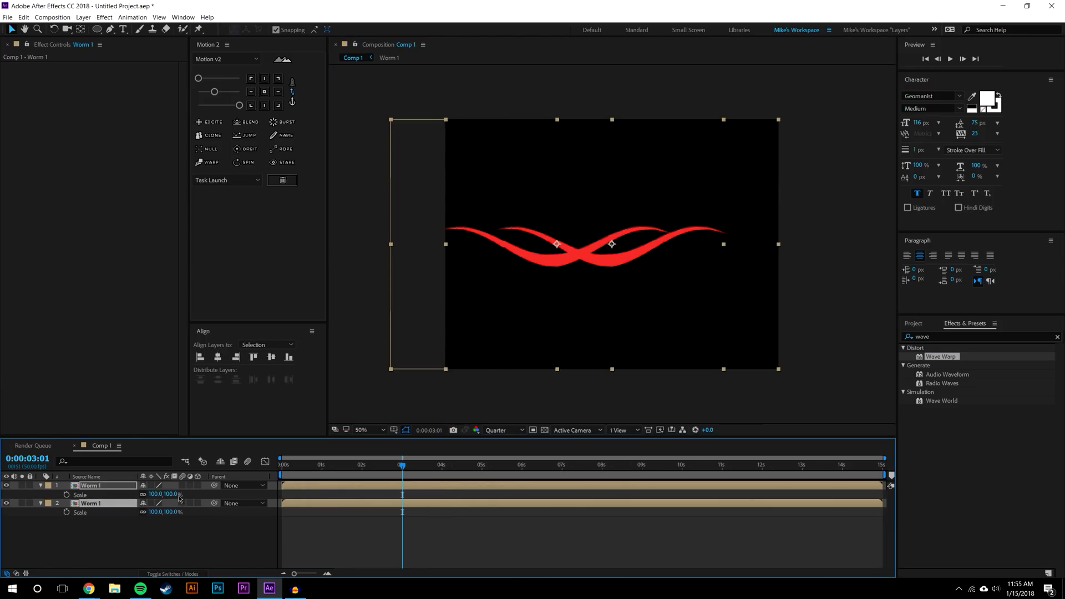
pyautogui.moveTo(175, 494); pyautogui.dragTo(160, 494)
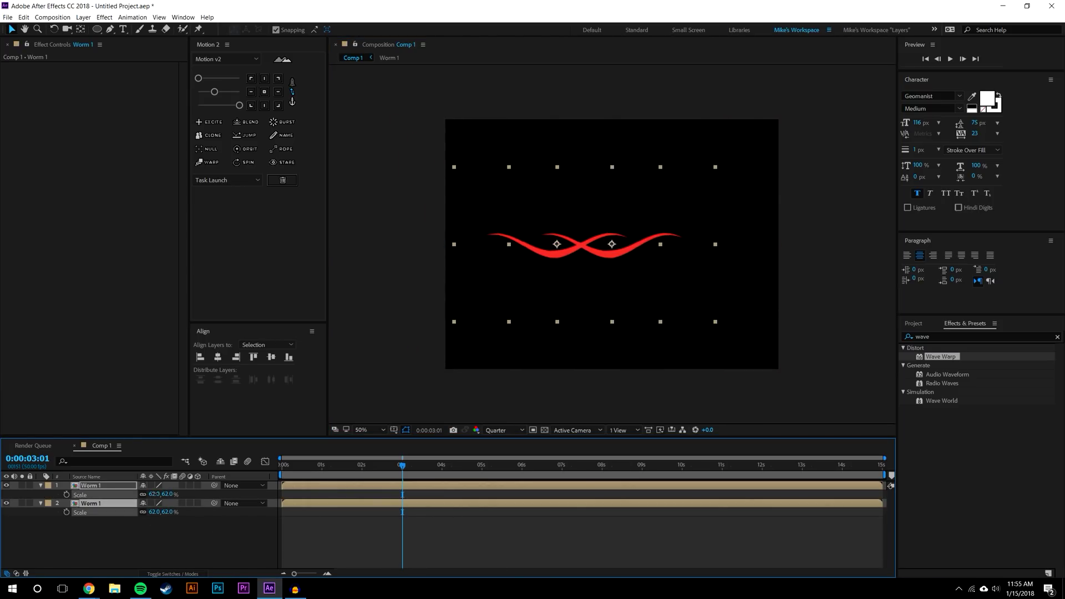
pyautogui.click(157, 539)
# - Reposition the top worm so the two copies intertwine into a braid
pyautogui.click(556, 244)
pyautogui.moveTo(556, 244); pyautogui.dragTo(612, 220)
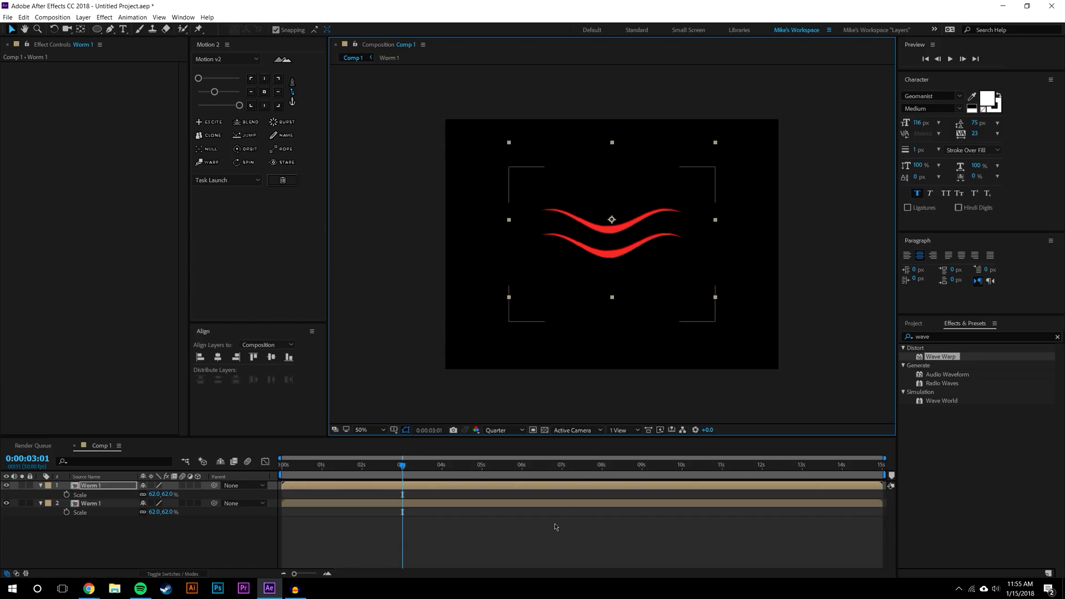
pyautogui.click(556, 527)
pyautogui.moveTo(402, 469); pyautogui.dragTo(510, 474)
pyautogui.moveTo(618, 223); pyautogui.dragTo(554, 244)
pyautogui.click(528, 562)
# - Rewind to about 2 seconds and duplicate the top Worm 1 layer
pyautogui.moveTo(508, 473); pyautogui.dragTo(577, 474)
pyautogui.click(90, 486)
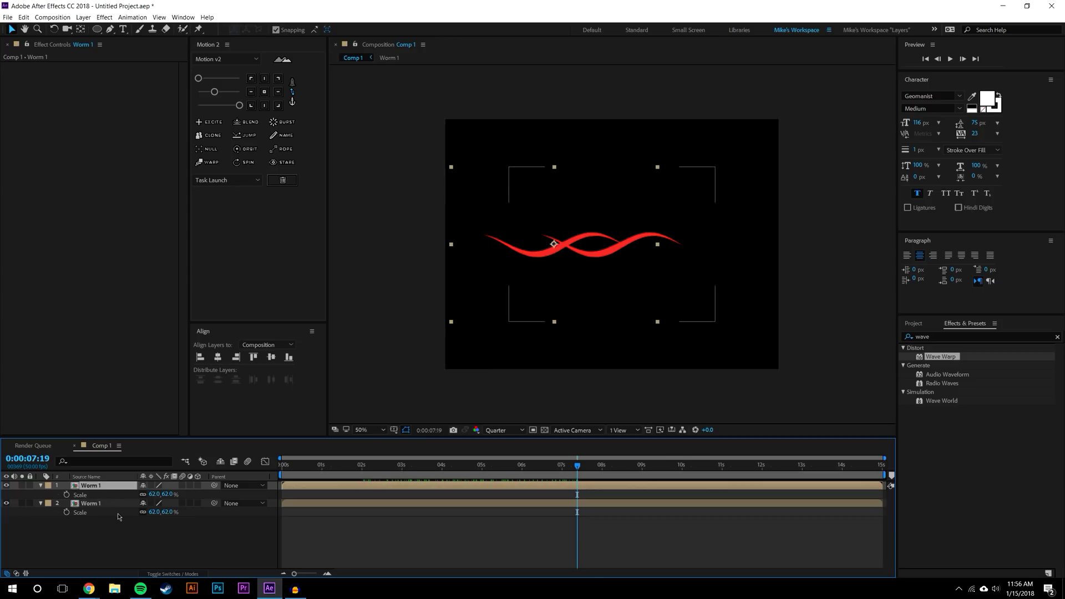
pyautogui.hotkey('ctrl', 'd')
# - Try a 180° rotation and lower position on the new worm, then undo it
pyautogui.press('r')
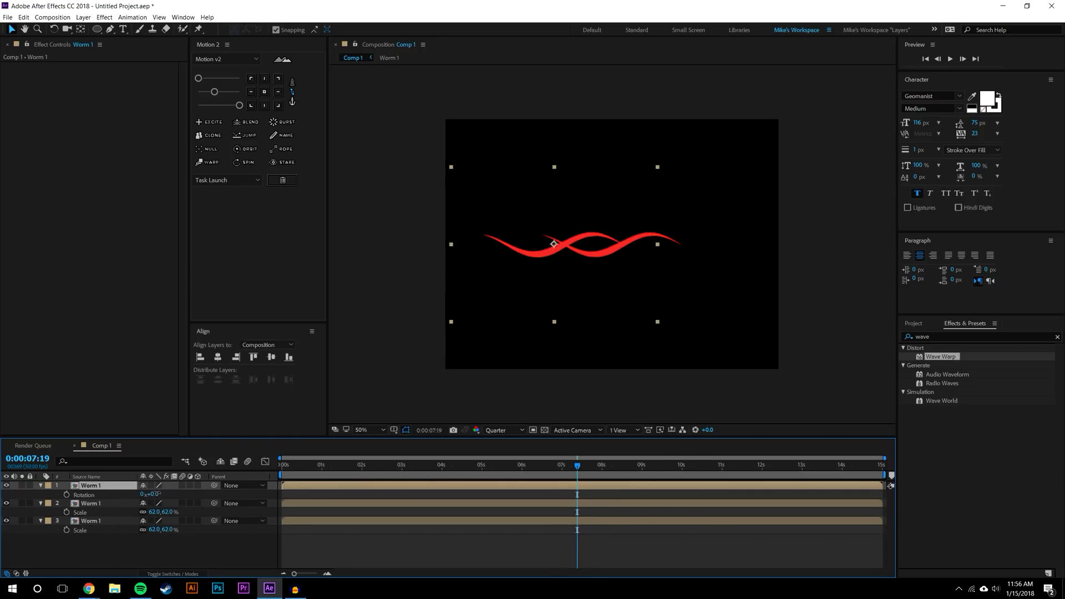
pyautogui.moveTo(657, 167); pyautogui.dragTo(441, 311)
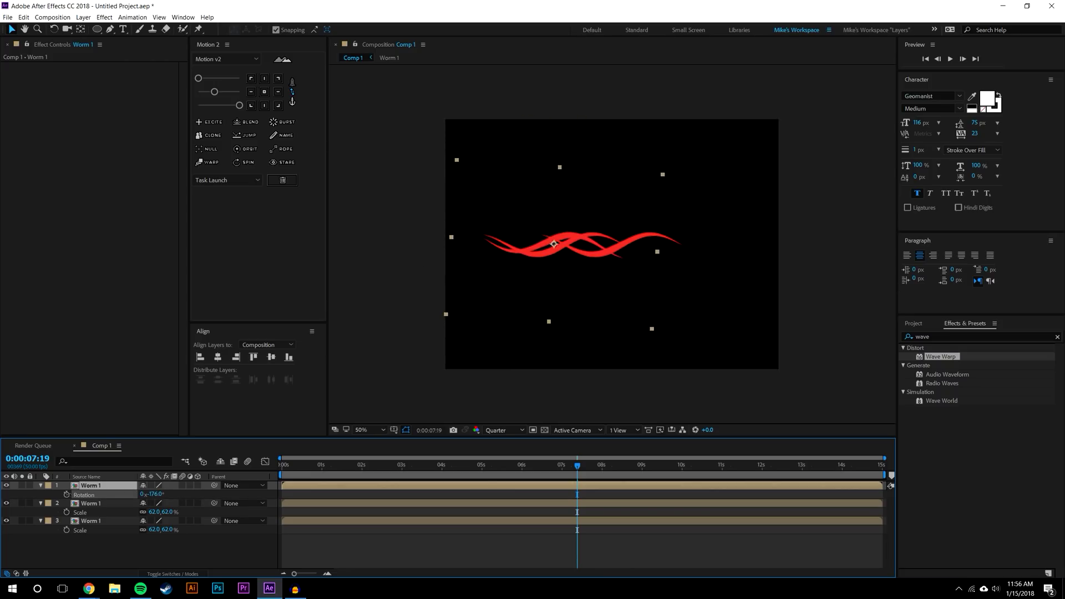
pyautogui.click(157, 494)
pyautogui.write('180')
pyautogui.press('Return')
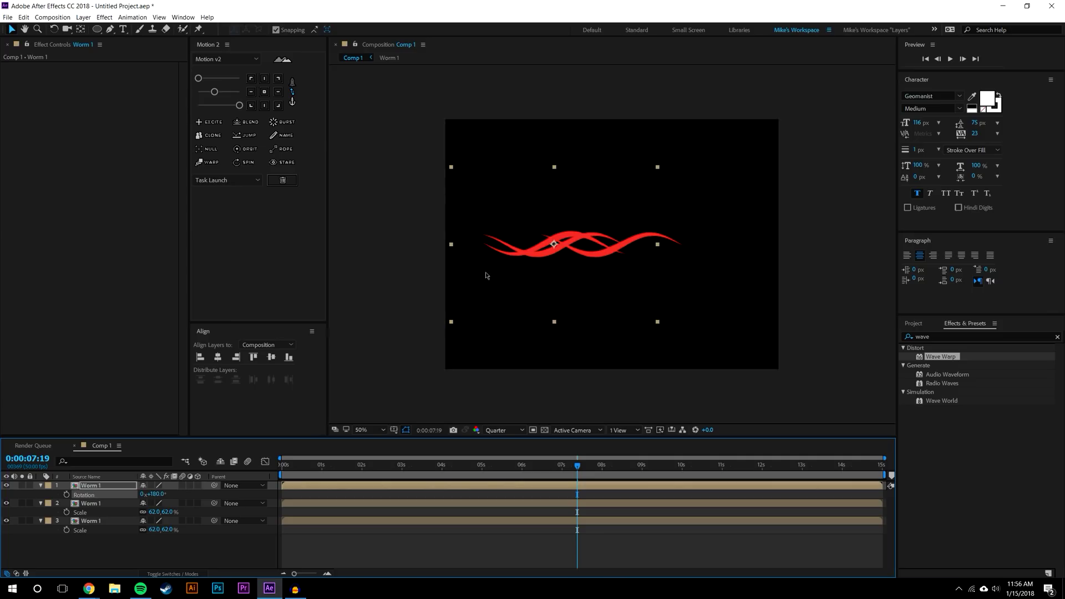
pyautogui.moveTo(555, 244); pyautogui.dragTo(554, 273)
pyautogui.hotkey('ctrl', 'z')
pyautogui.hotkey('ctrl', 'z')
pyautogui.hotkey('ctrl', 'z')
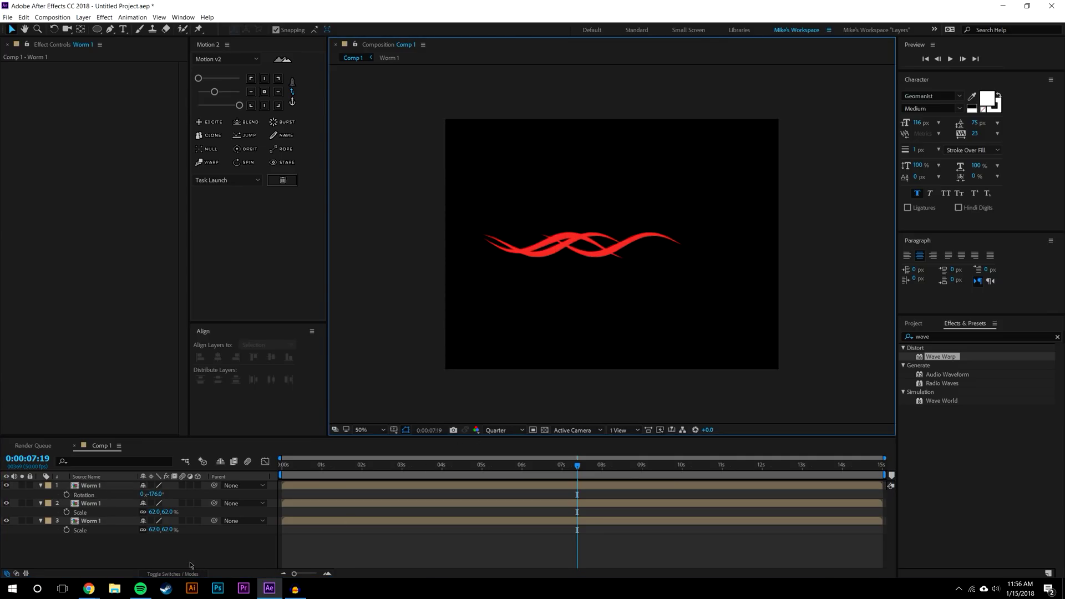
pyautogui.click(147, 555)
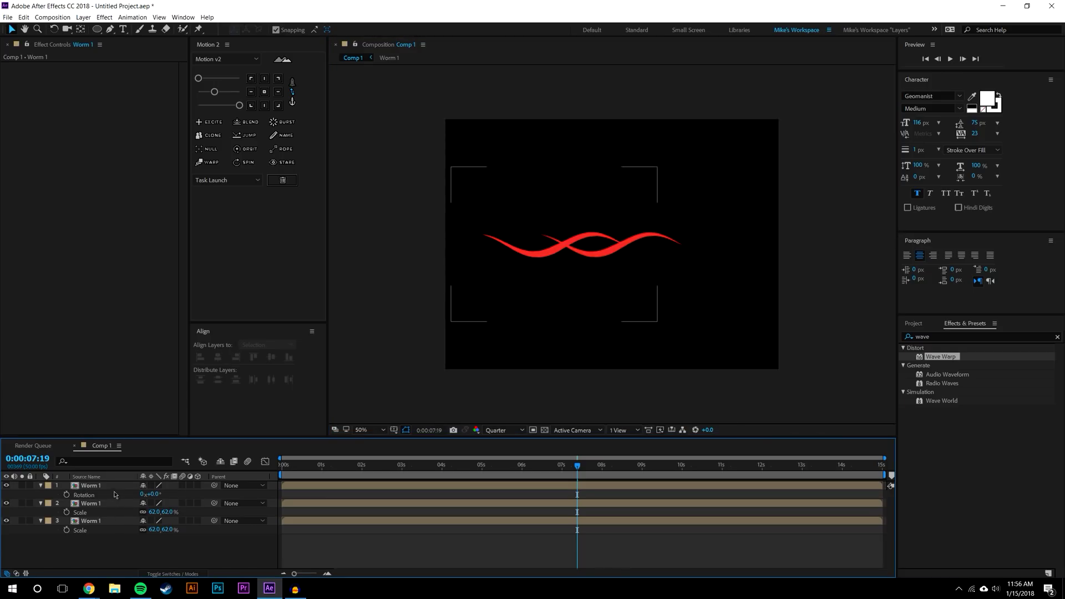
# - Make the top worm 3D, set Orientation to 180°, 0°, 0° and raise it above the braid
pyautogui.click(198, 486)
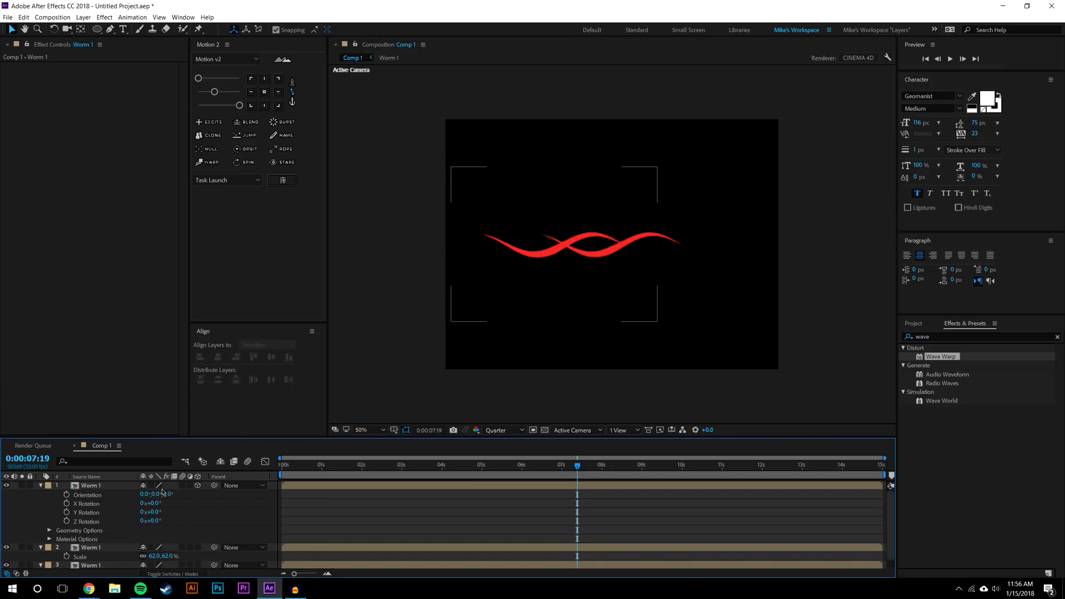
pyautogui.click(88, 495)
pyautogui.moveTo(143, 493); pyautogui.dragTo(249, 493)
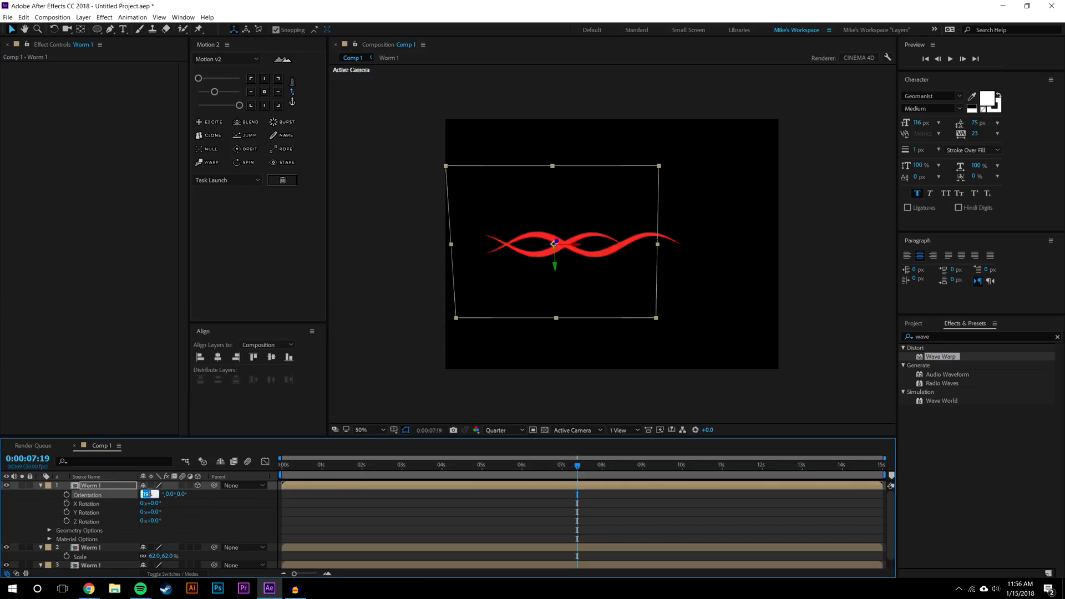
pyautogui.write('0')
pyautogui.press('Return')
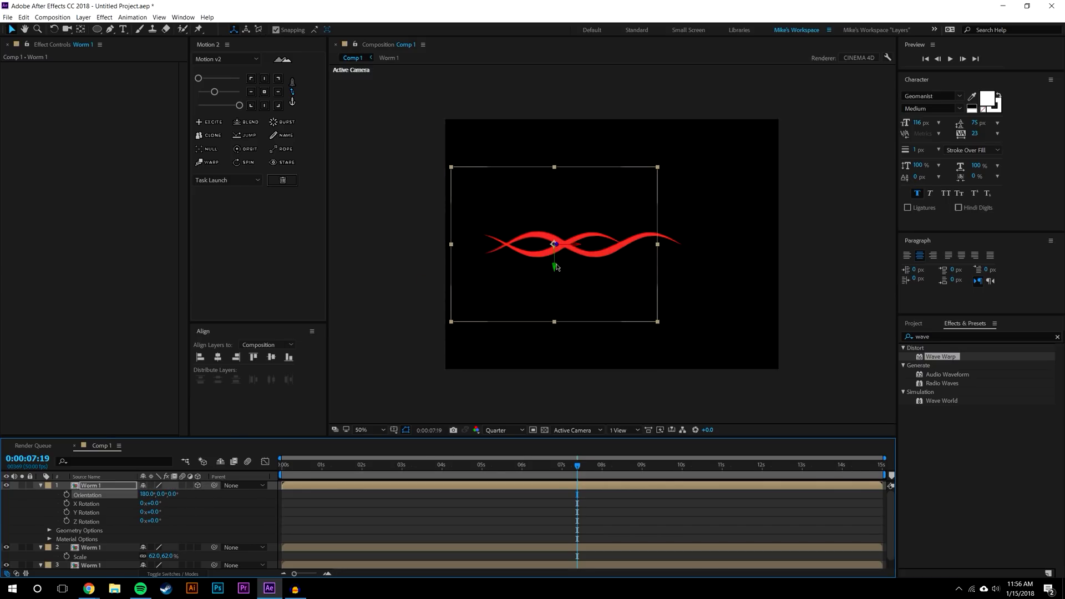
pyautogui.moveTo(556, 267); pyautogui.dragTo(517, 249)
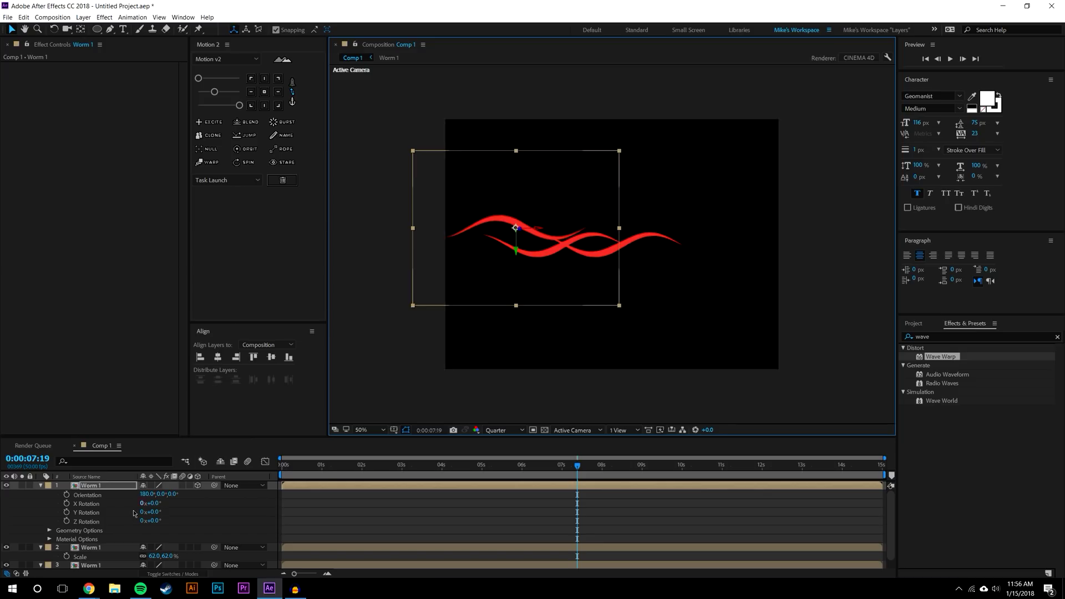
# - In Worm 1, scrub the Wave Warp width and change Wave Height from 78 to 118, checking in Comp 1
pyautogui.doubleClick(90, 486)
pyautogui.click(100, 485)
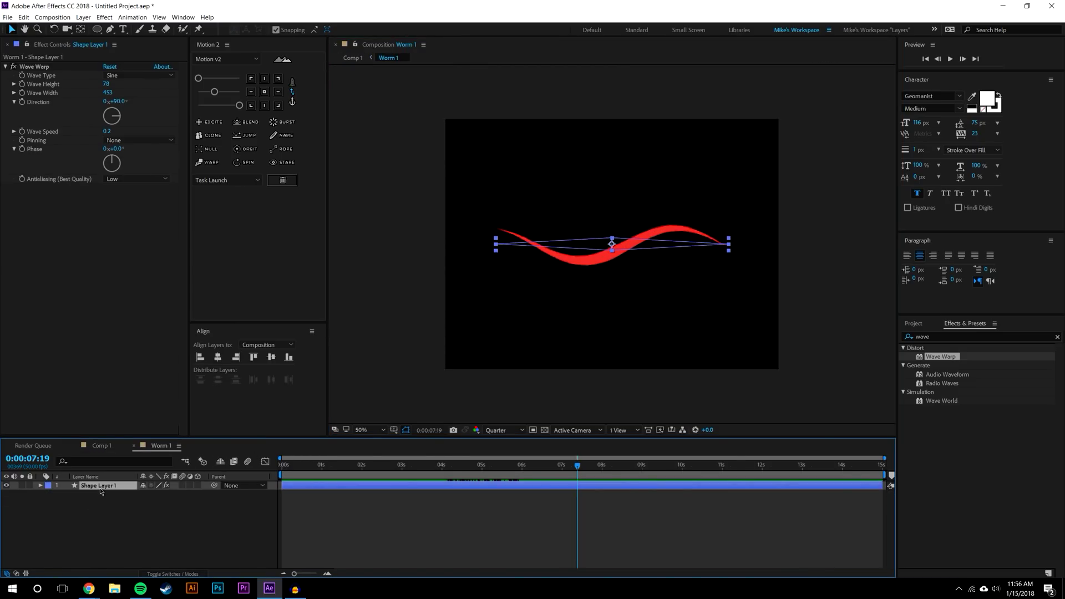
pyautogui.moveTo(109, 94); pyautogui.dragTo(144, 83)
pyautogui.click(101, 445)
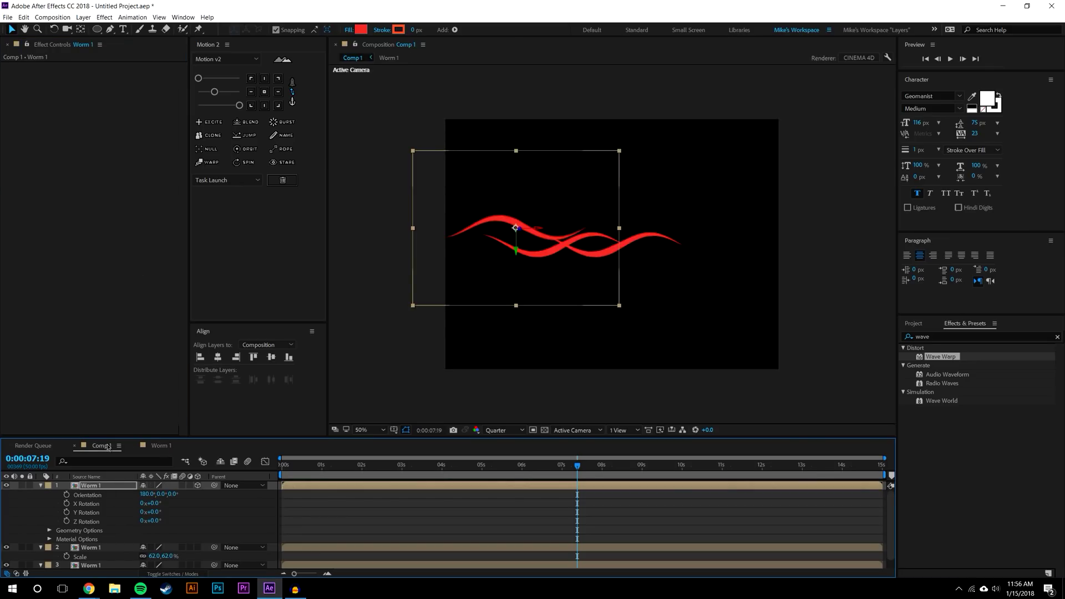
pyautogui.click(158, 446)
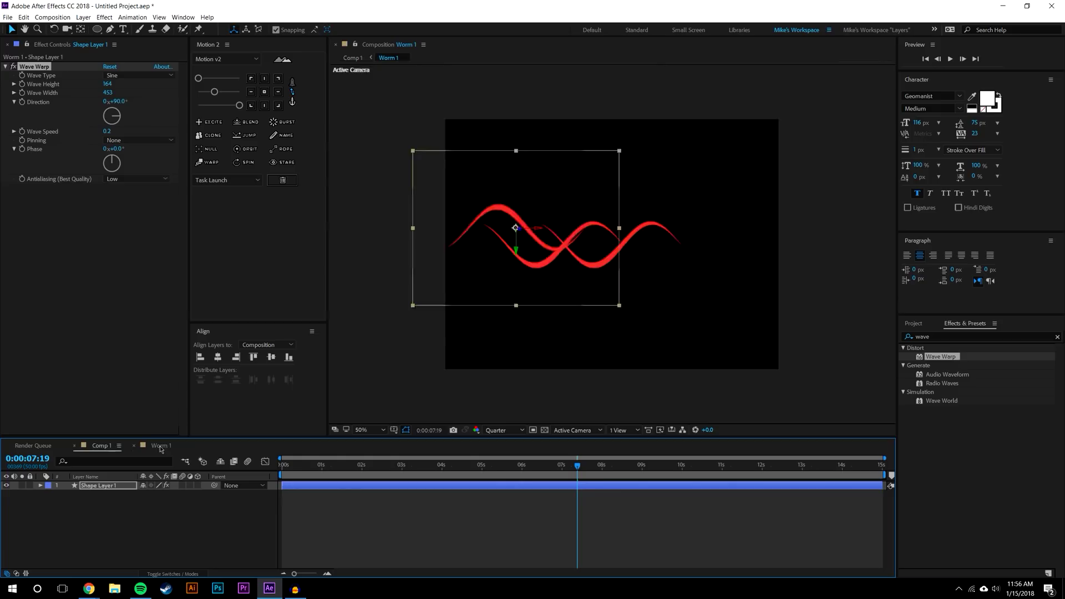
pyautogui.moveTo(106, 83); pyautogui.dragTo(84, 97)
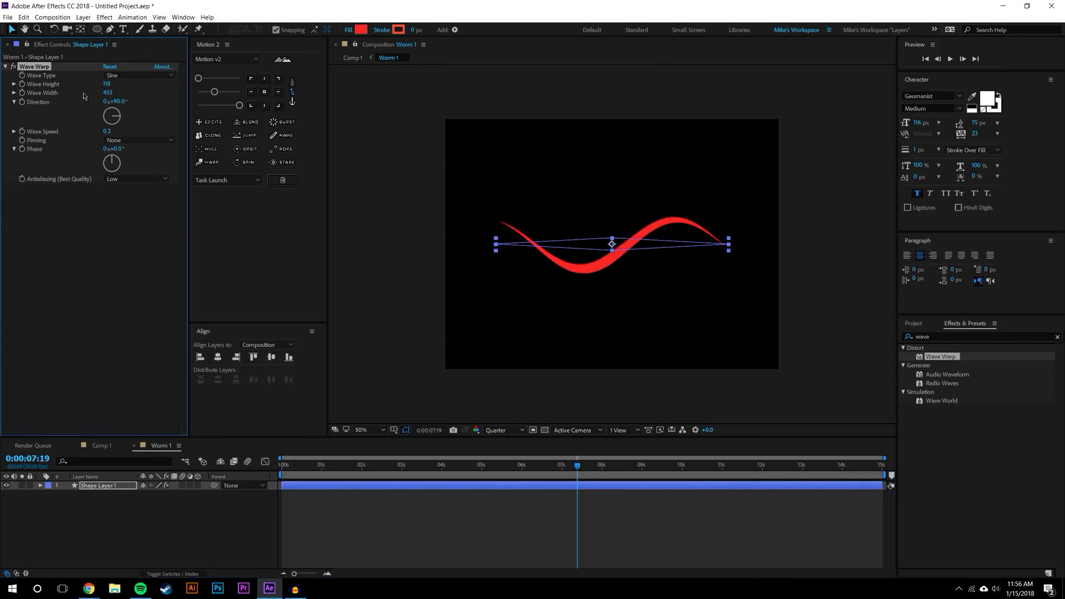
pyautogui.click(105, 450)
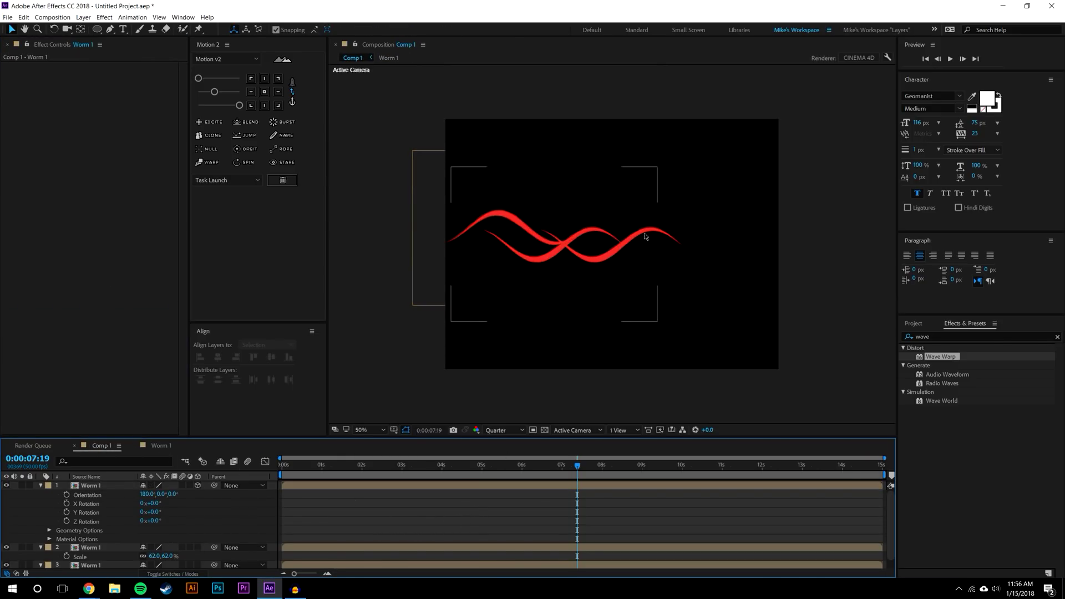
# - Move the two lower Worm 1 copies right and nudge one worm slightly upward
pyautogui.click(89, 491)
pyautogui.keyDown('shift'); pyautogui.click(589, 238); pyautogui.keyUp('shift')
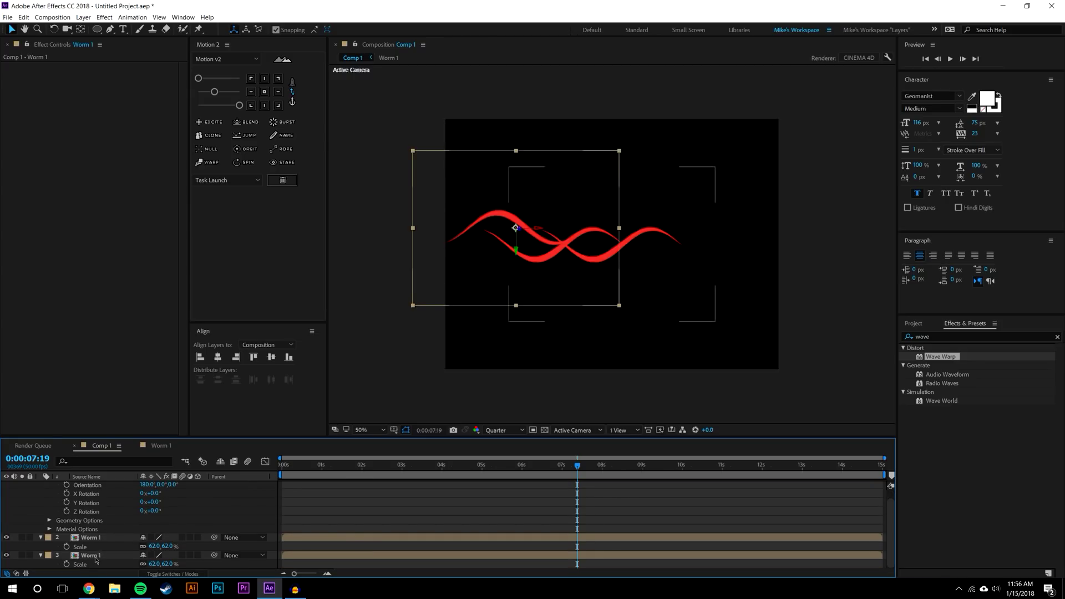
pyautogui.moveTo(554, 245); pyautogui.dragTo(609, 244)
pyautogui.click(747, 239)
pyautogui.click(638, 247)
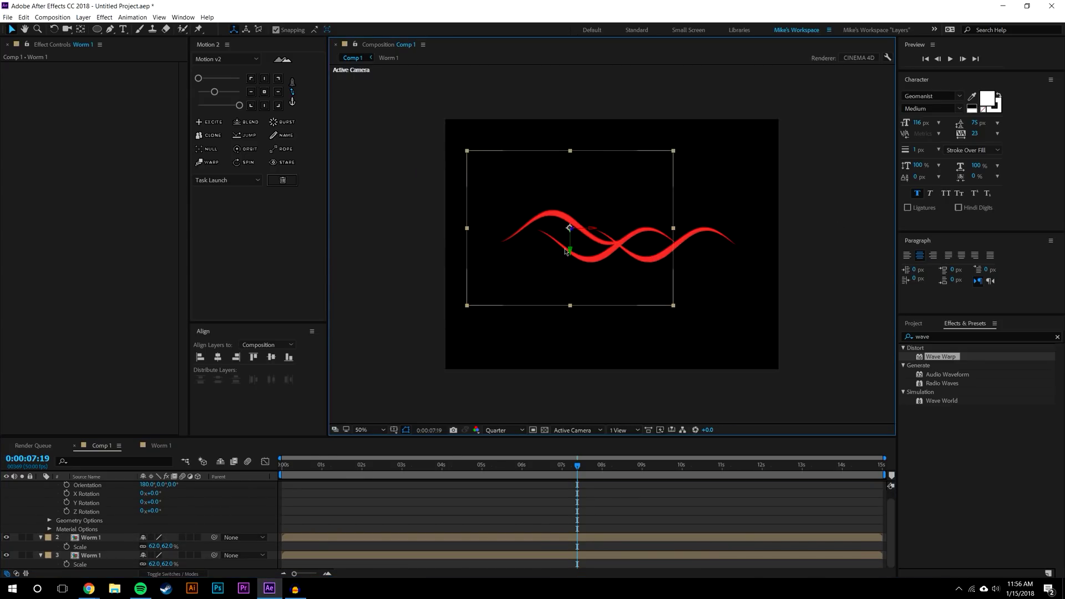
pyautogui.moveTo(571, 250); pyautogui.dragTo(620, 256)
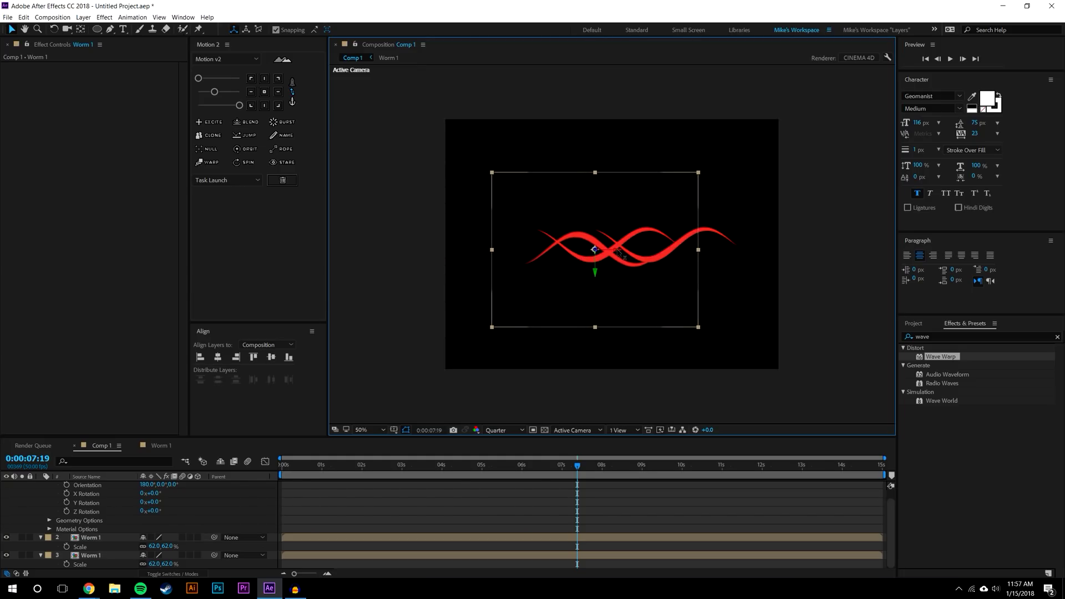
# - Shift the other worms right and left until their waves interleave, scrubbing time to check the braid
pyautogui.click(713, 235)
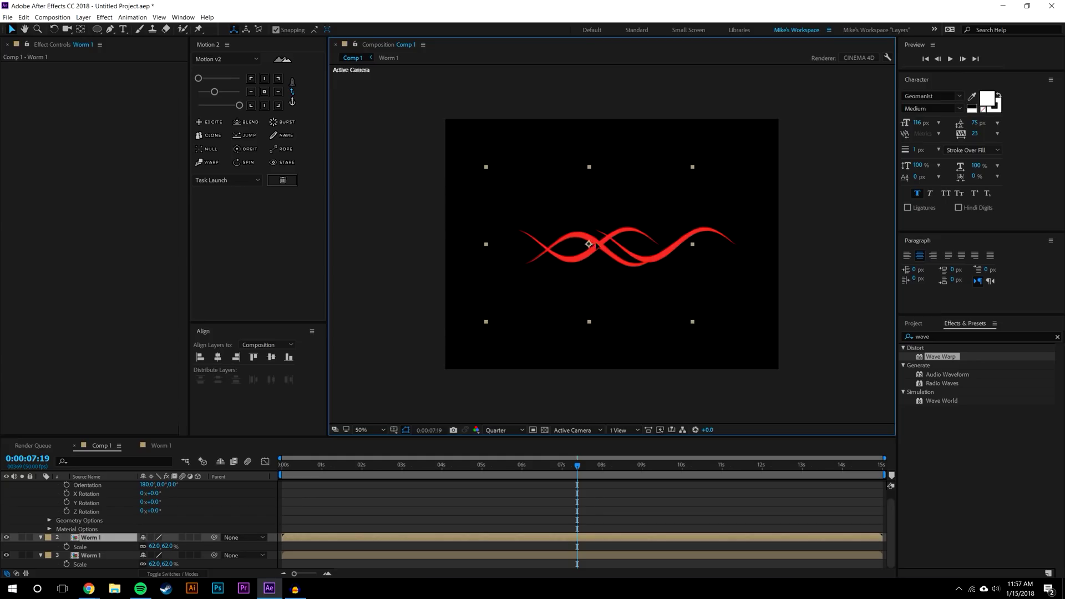
pyautogui.moveTo(608, 244); pyautogui.dragTo(612, 245)
pyautogui.click(650, 255)
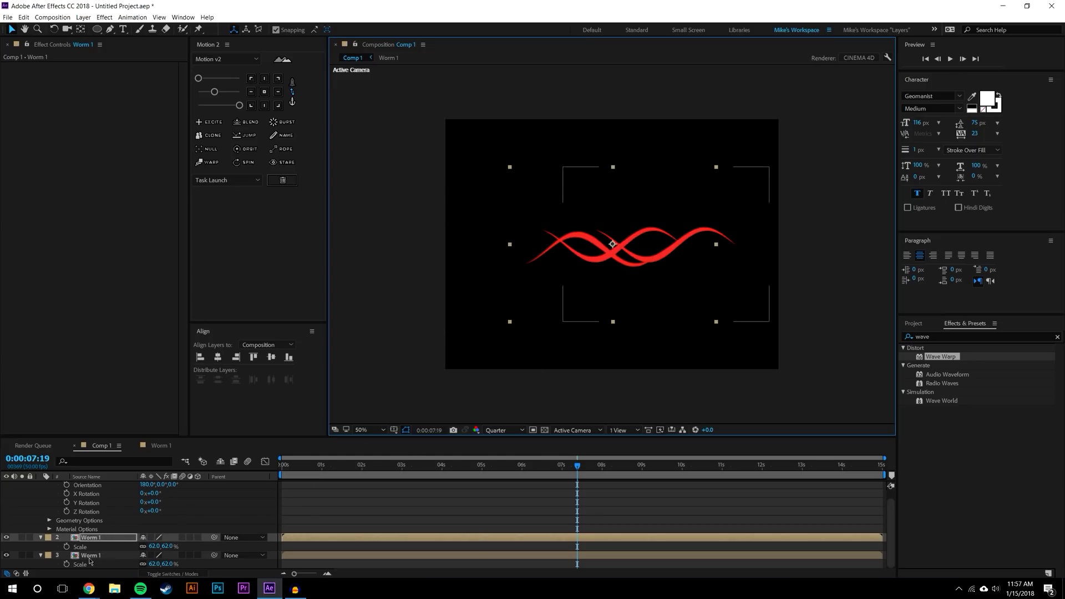
pyautogui.moveTo(667, 244); pyautogui.dragTo(625, 276)
pyautogui.scroll(1, 67, 504)
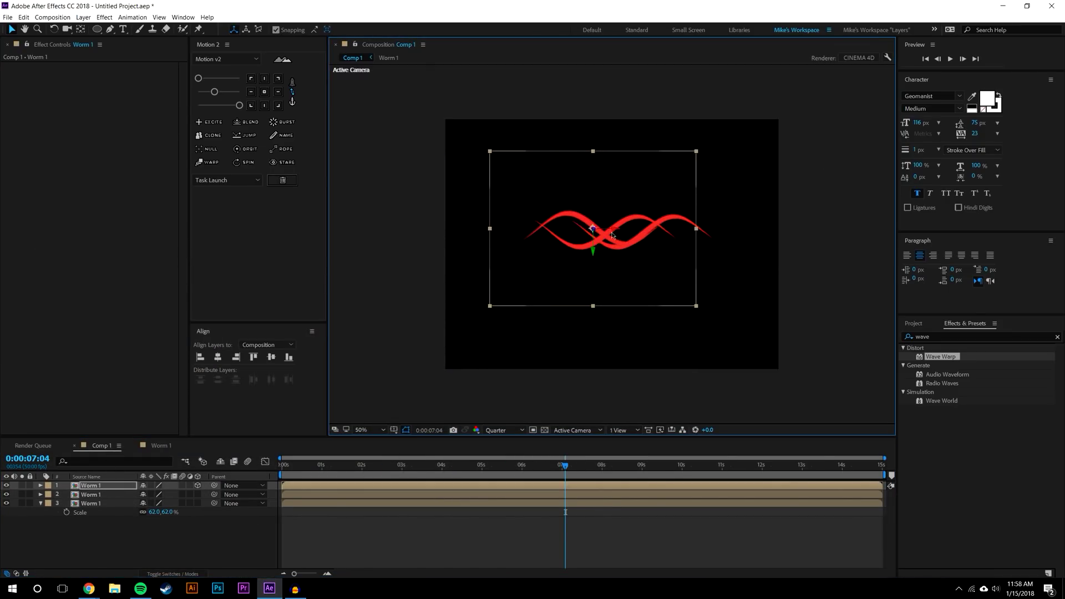
pyautogui.moveTo(612, 235); pyautogui.dragTo(535, 239)
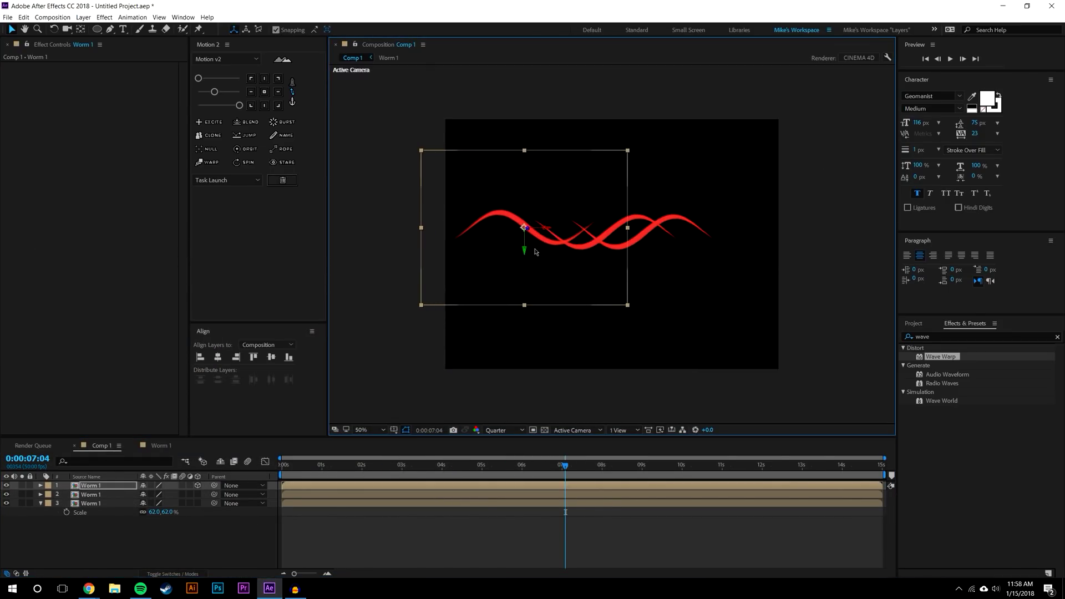
pyautogui.moveTo(565, 511); pyautogui.dragTo(427, 465)
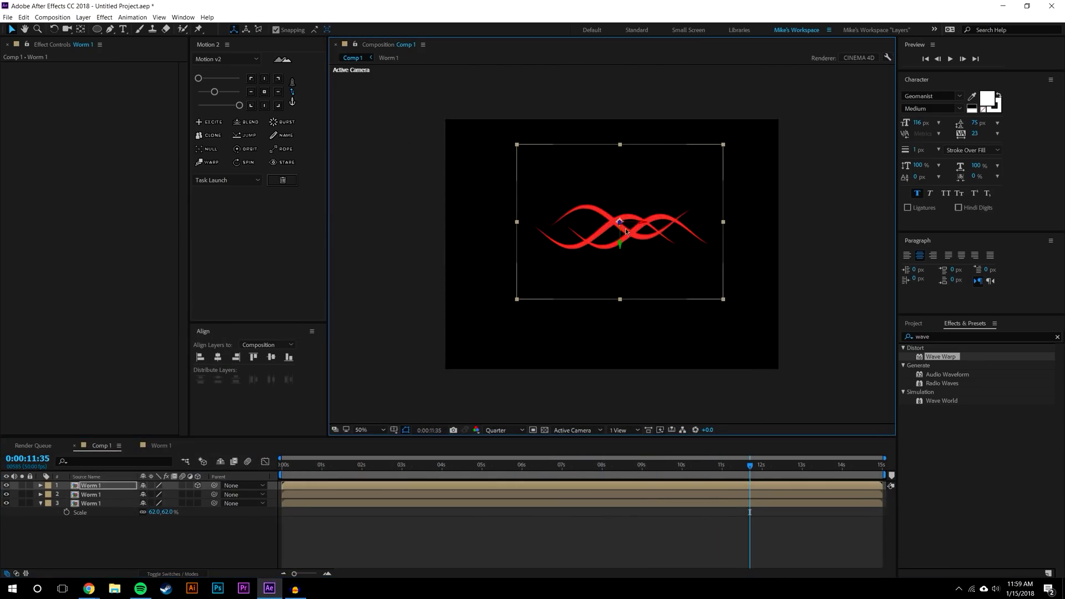
pyautogui.moveTo(749, 464); pyautogui.dragTo(823, 464)
# - Turn on the composition grid and drag all three worms onto its horizontal centre line
pyautogui.keyDown('shift'); pyautogui.click(96, 506); pyautogui.keyUp('shift')
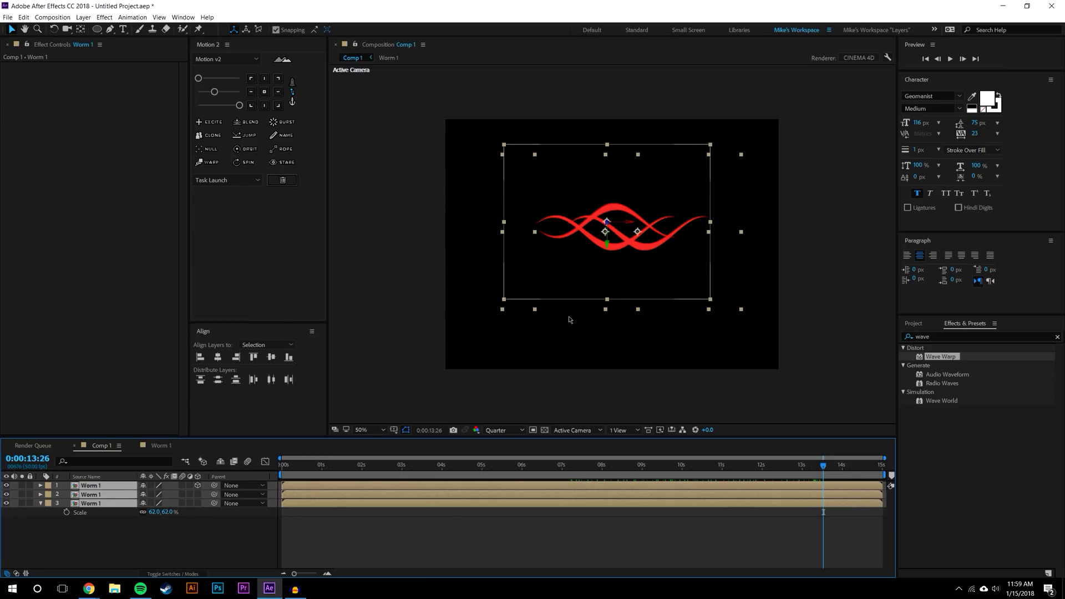
pyautogui.click(395, 429)
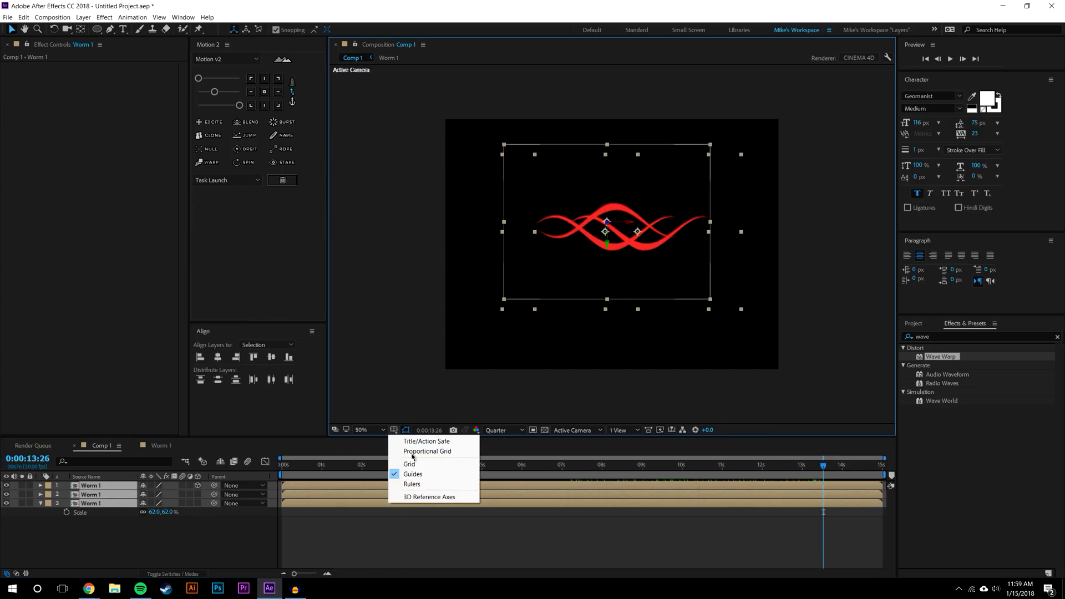
pyautogui.click(415, 464)
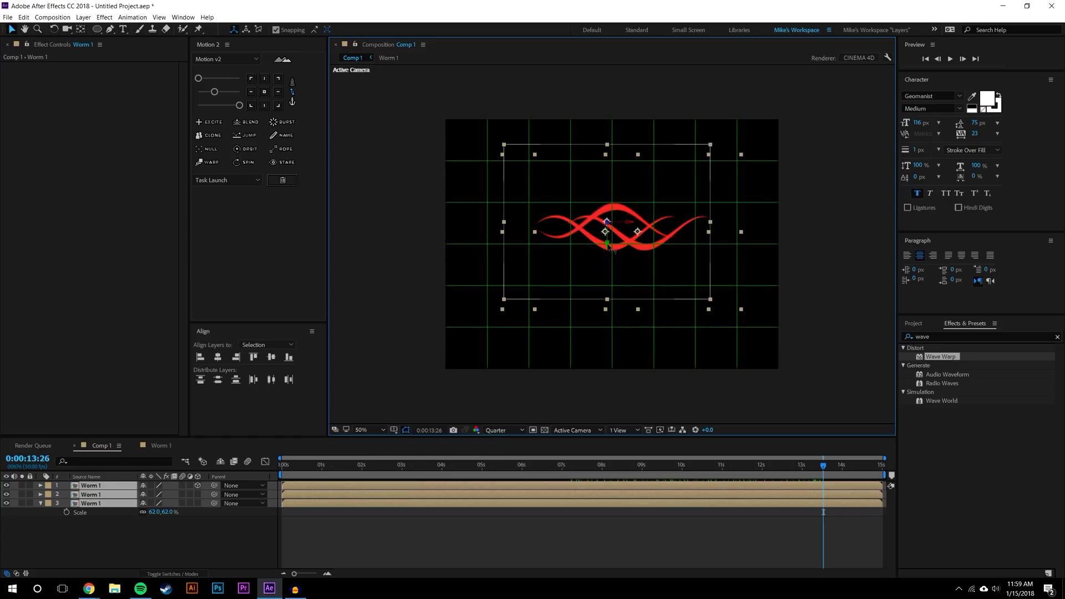
pyautogui.moveTo(610, 248)
pyautogui.mouseDown()
pyautogui.moveTo(611, 262)
pyautogui.moveTo(624, 240)
pyautogui.moveTo(608, 240)
pyautogui.moveTo(618, 238)
pyautogui.mouseUp()
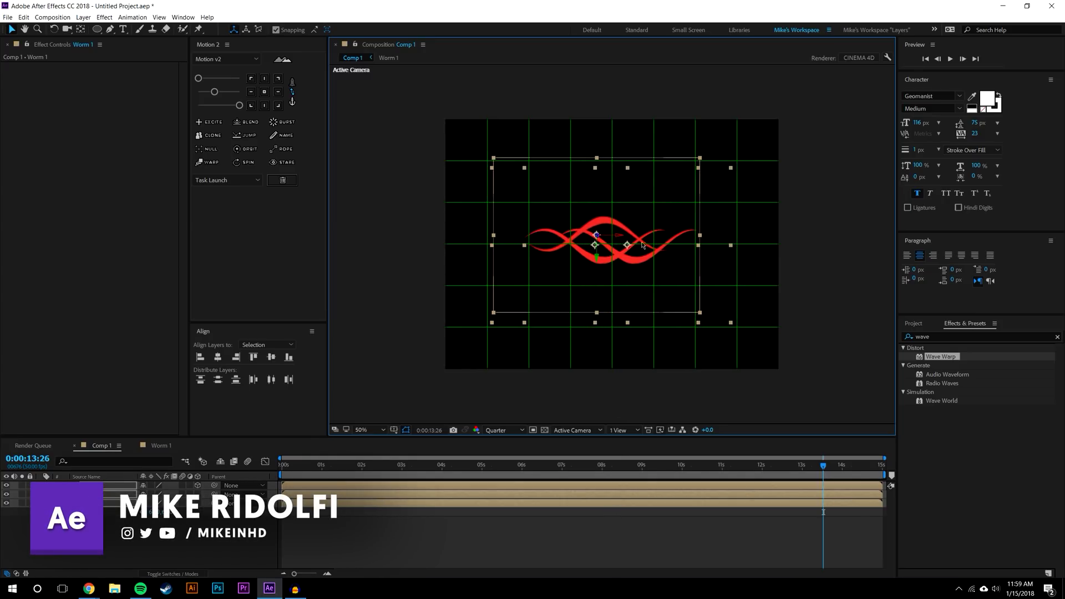
pyautogui.click(624, 524)
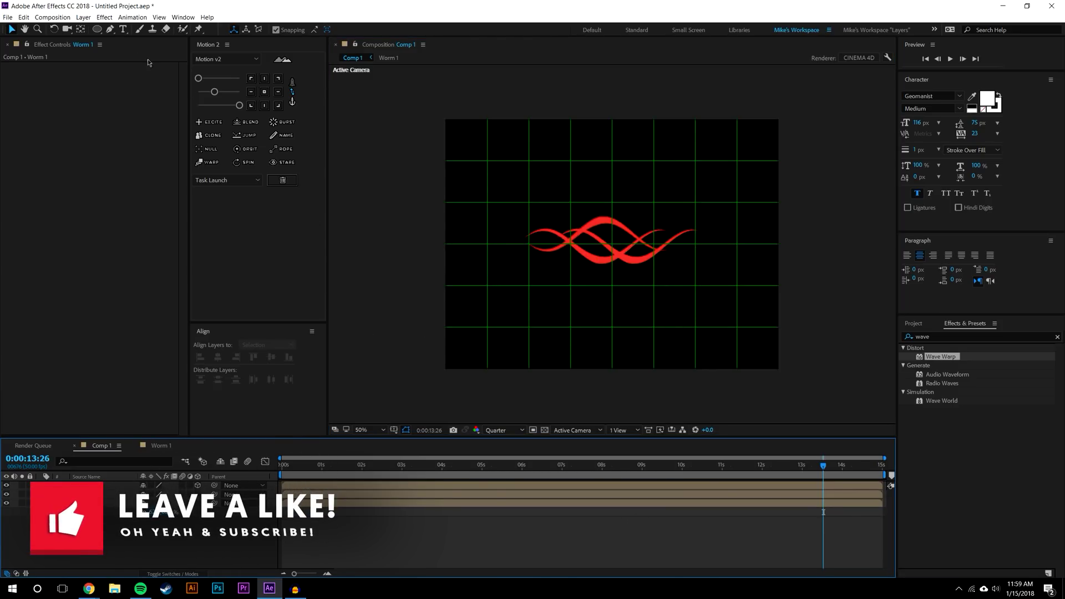
# - Add a Null 1 layer and parent the three Worm 1 layers to it
pyautogui.click(83, 17)
pyautogui.moveTo(111, 27)
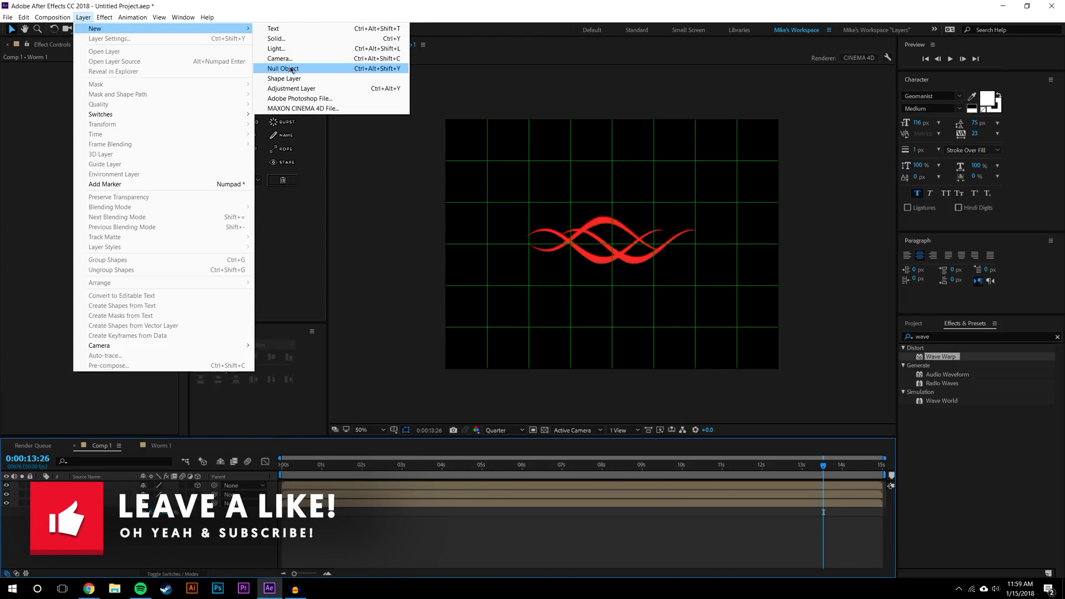
pyautogui.click(289, 69)
pyautogui.moveTo(221, 490); pyautogui.dragTo(89, 486)
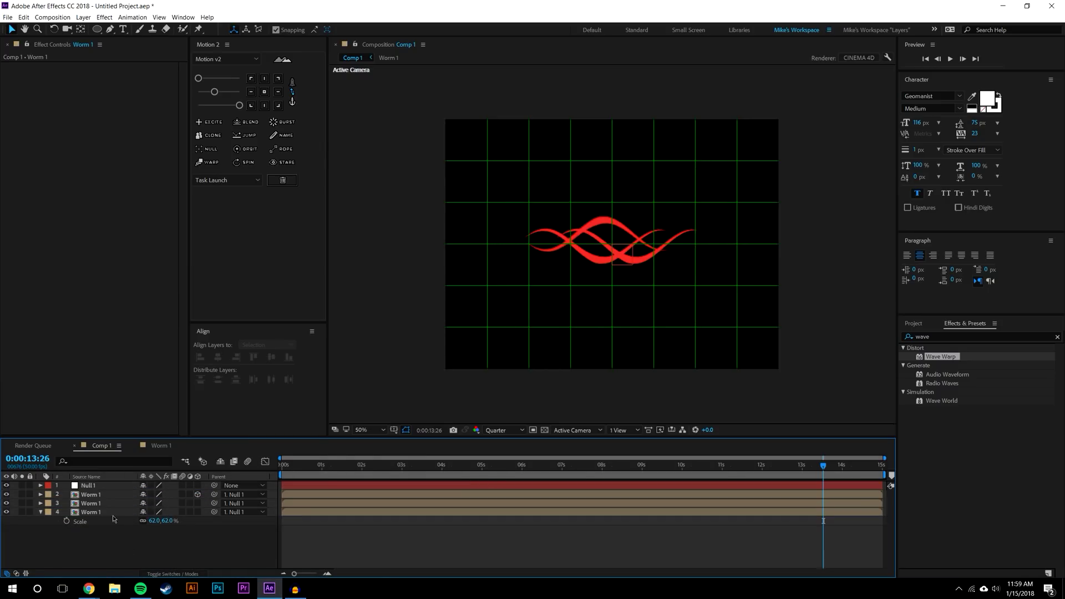
# - Scale Null 1 down to shrink the worms and move the group left of centre
pyautogui.click(105, 486)
pyautogui.press('s')
pyautogui.moveTo(154, 494); pyautogui.dragTo(9, 520)
pyautogui.moveTo(618, 242); pyautogui.dragTo(530, 244)
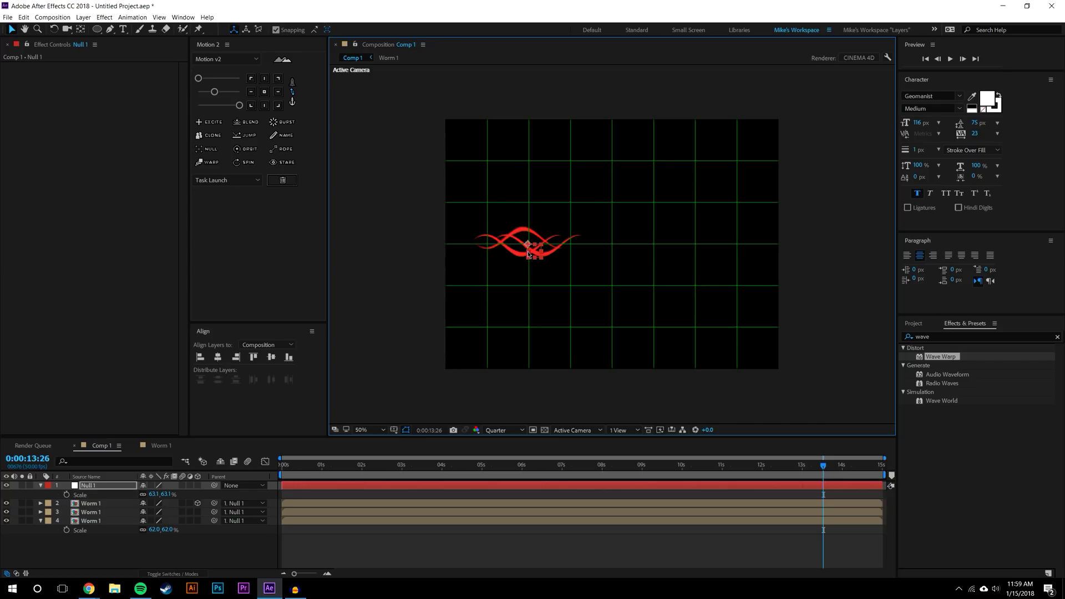
pyautogui.click(49, 495)
pyautogui.click(40, 486)
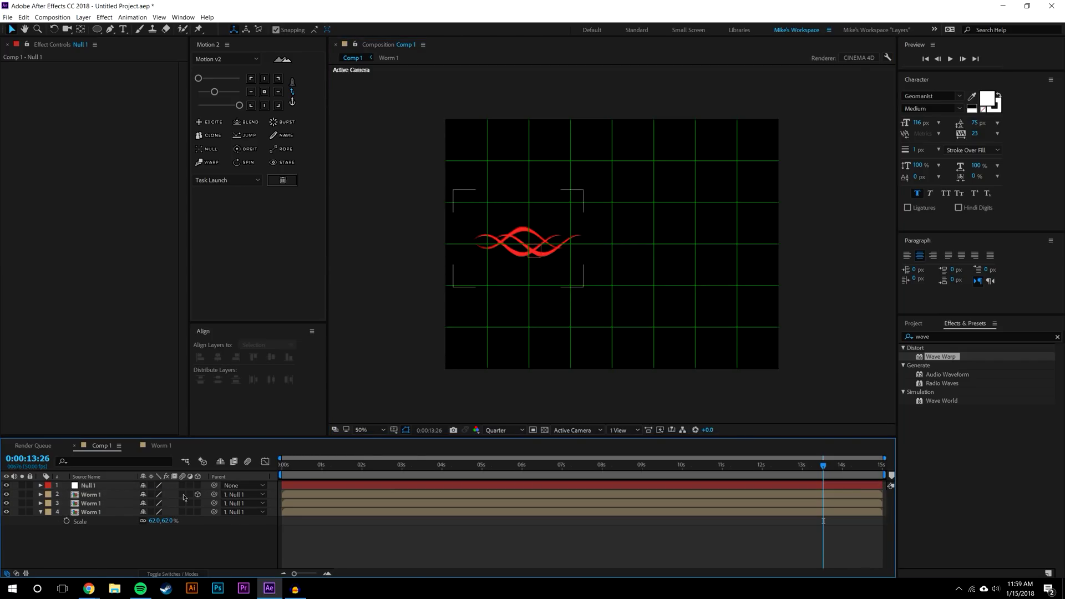
# - Pre-compose Null 1 and the three worm layers into Pre-comp 1
pyautogui.click(120, 487)
pyautogui.keyDown('shift'); pyautogui.click(102, 511); pyautogui.keyUp('shift')
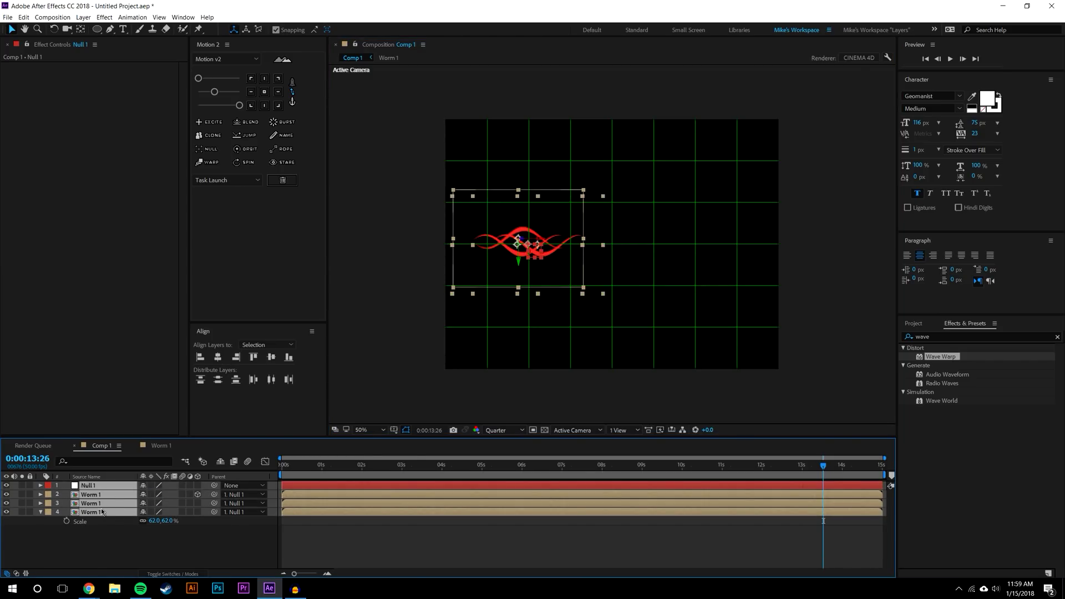
pyautogui.hotkey('ctrl', 'shift', 'c')
pyautogui.click(559, 355)
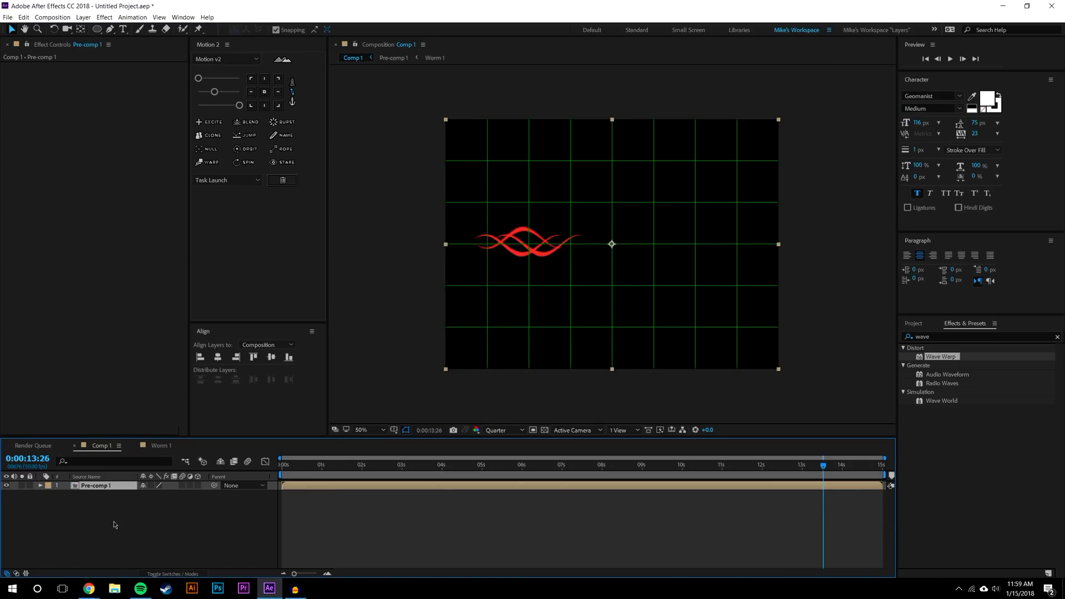
# - Duplicate Pre-comp 1 until there are twelve copies
pyautogui.click(114, 524)
pyautogui.click(121, 487)
pyautogui.hotkey('ctrl', 'd')
pyautogui.hotkey('ctrl', 'd')
pyautogui.hotkey('ctrl', 'd')
pyautogui.hotkey('ctrl', 'd')
pyautogui.hotkey('ctrl', 'd')
pyautogui.hotkey('ctrl', 'd')
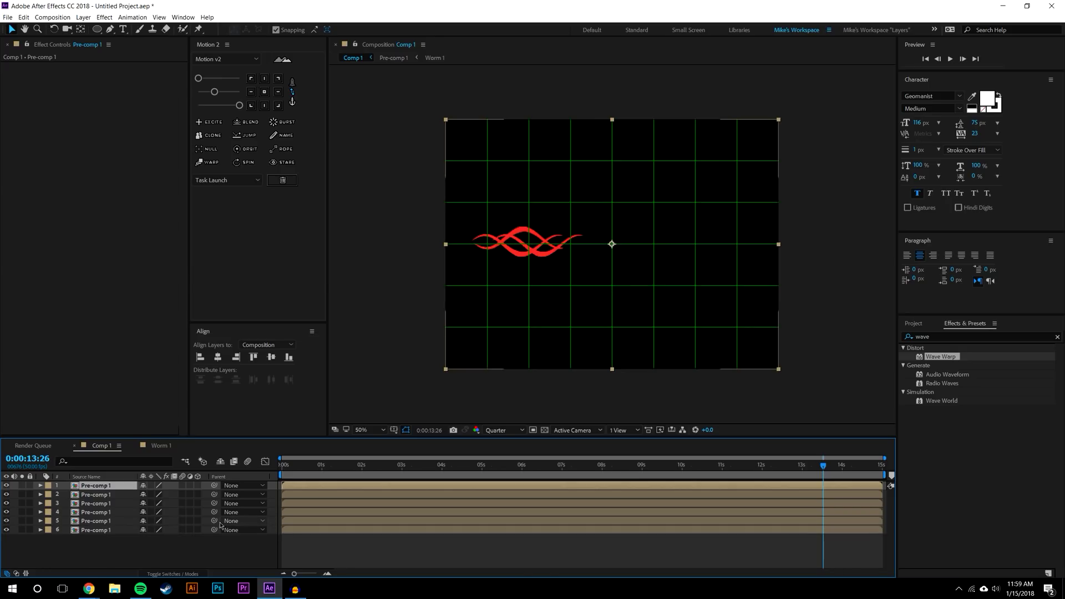
pyautogui.hotkey('ctrl', 'd')
pyautogui.hotkey('ctrl', 'd')
pyautogui.hotkey('ctrl', 'd')
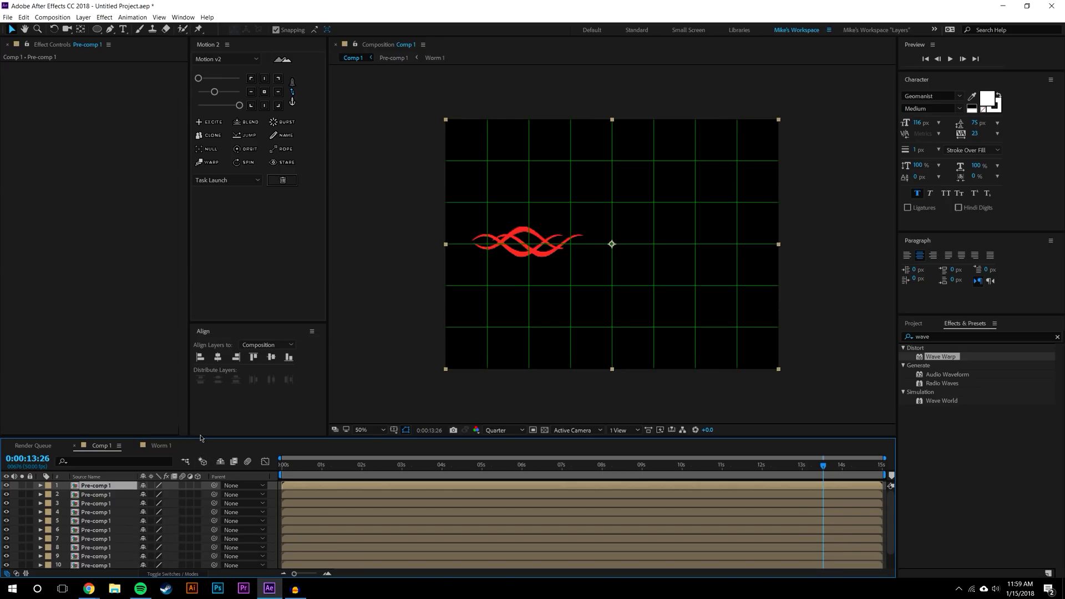
pyautogui.moveTo(200, 435); pyautogui.dragTo(201, 344)
pyautogui.hotkey('ctrl', 'd')
pyautogui.hotkey('ctrl', 'd')
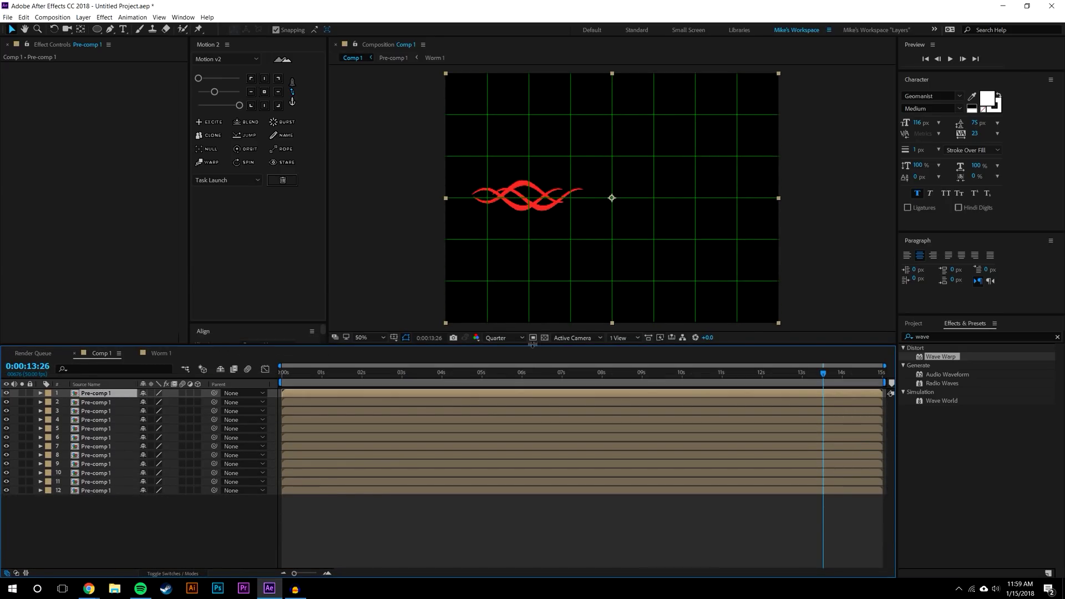
pyautogui.moveTo(526, 345); pyautogui.dragTo(508, 388)
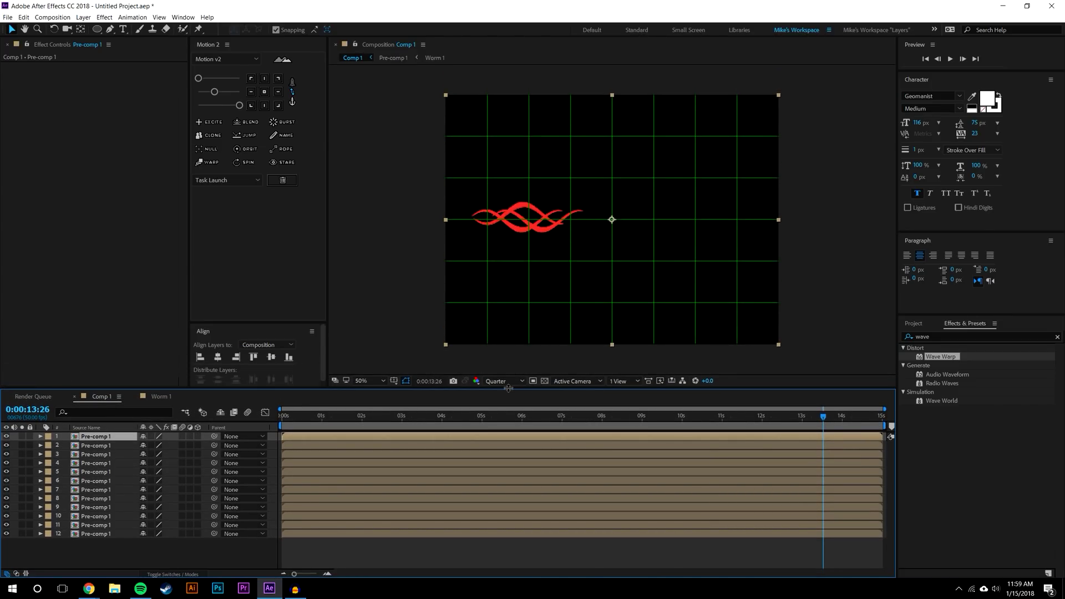
# - Show Rotation for all twelve layers and set layer 2 to 30°
pyautogui.keyDown('shift'); pyautogui.click(98, 534); pyautogui.keyUp('shift')
pyautogui.press('r')
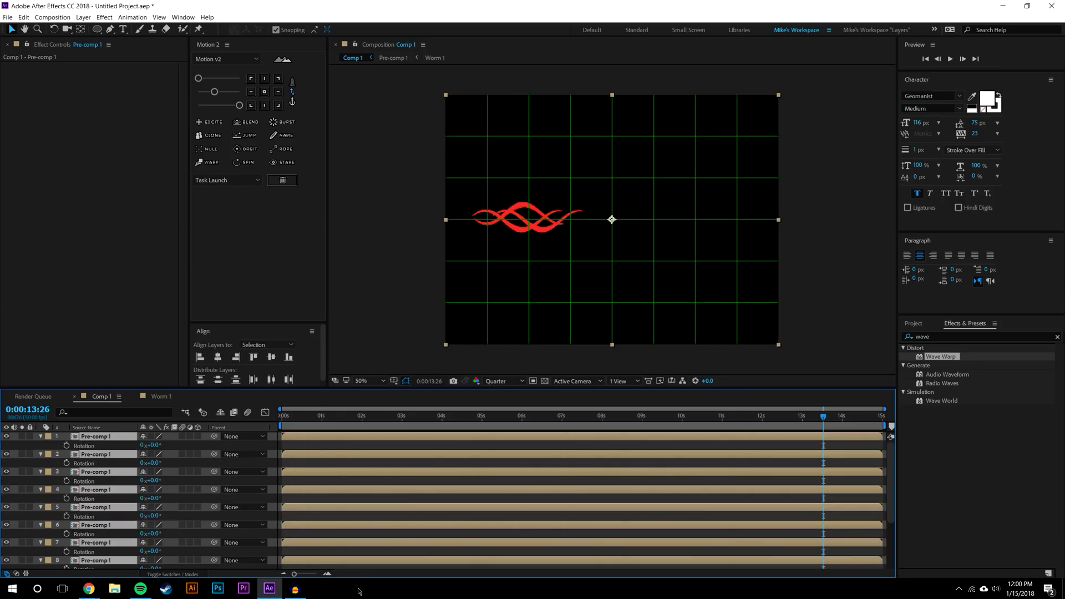
pyautogui.moveTo(173, 389); pyautogui.dragTo(170, 301)
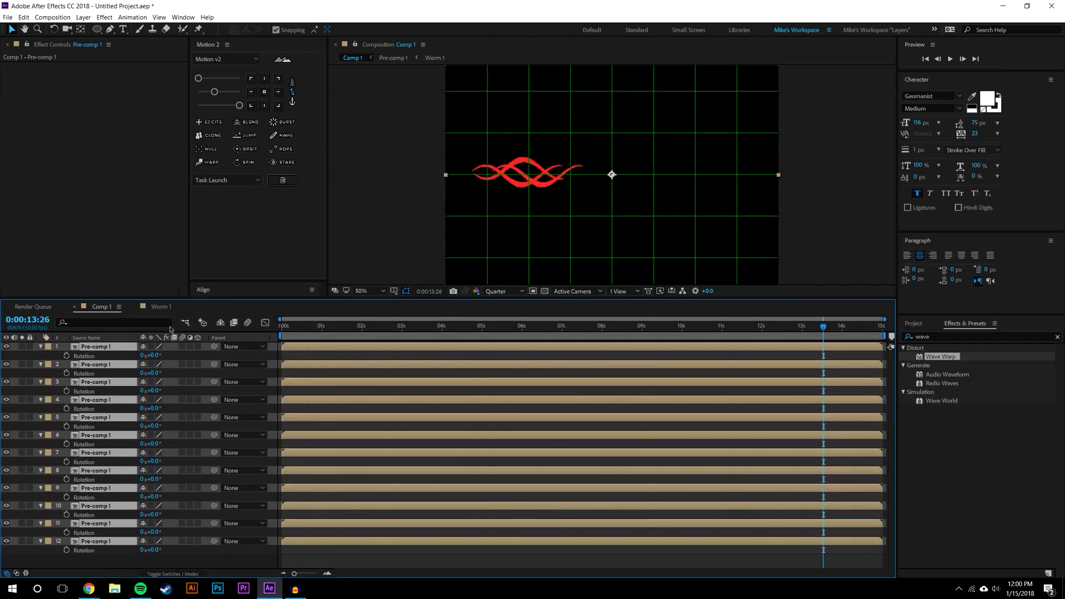
pyautogui.click(156, 373)
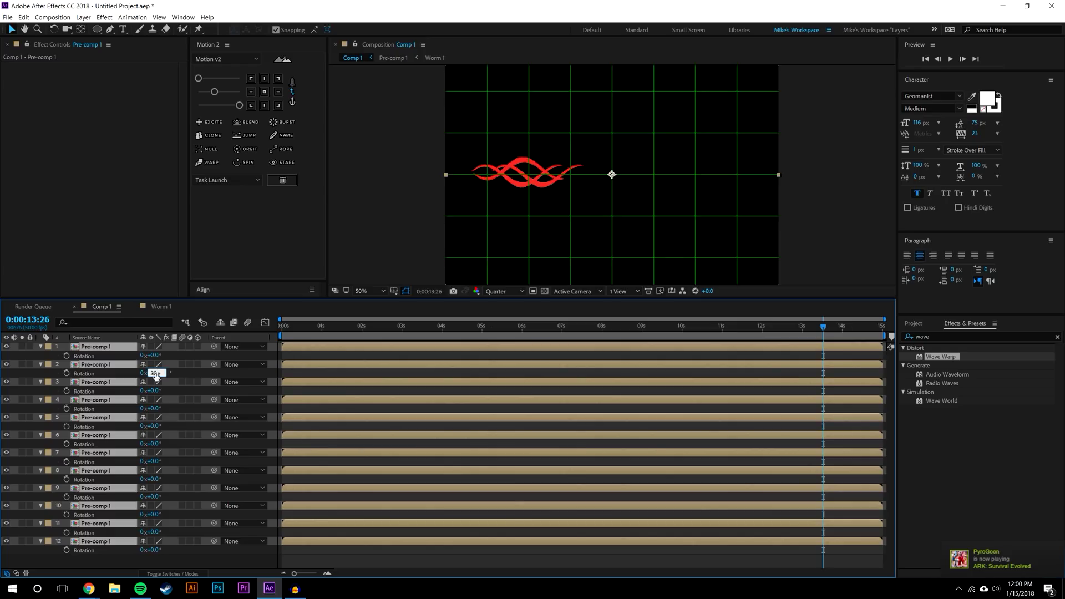
pyautogui.write('30')
pyautogui.press('Return')
pyautogui.hotkey('ctrl', 'z')
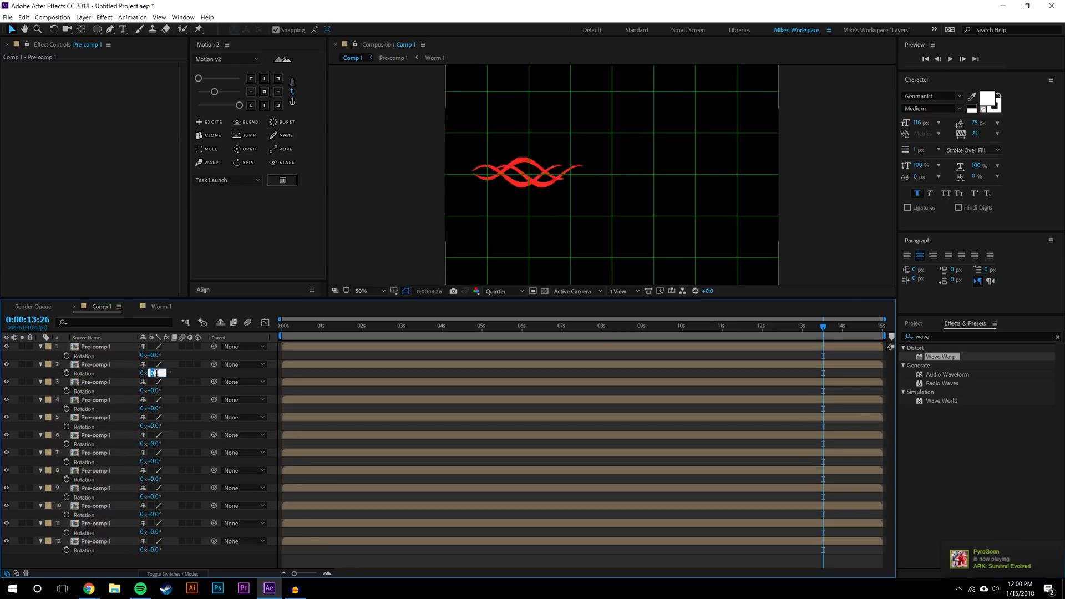
pyautogui.write('0')
pyautogui.press('Return')
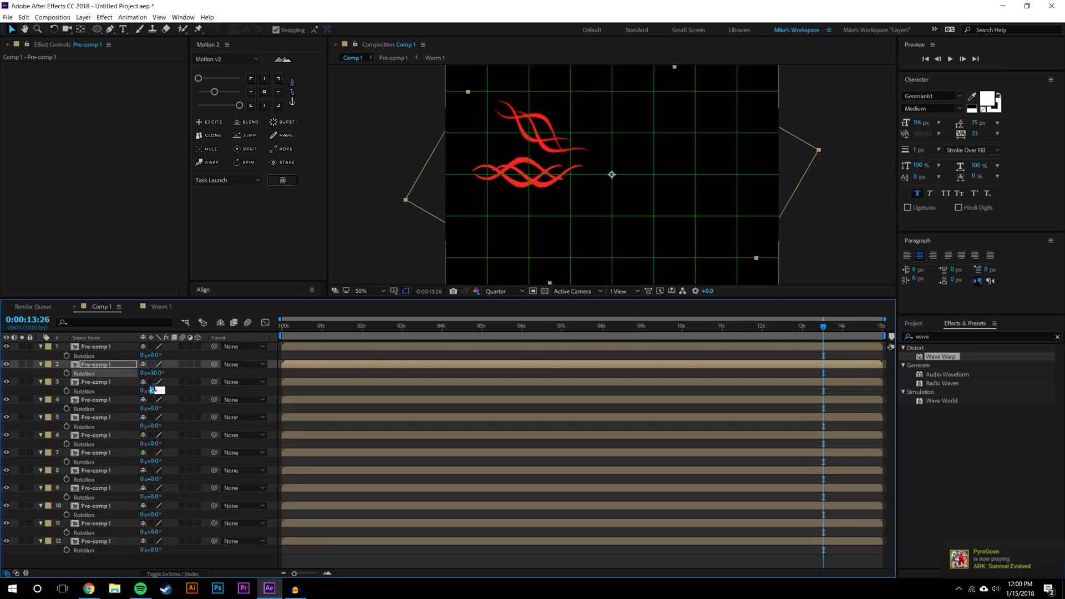
# - Rotate layers 3–12 to 60°, 90°, 120°, 150°, 180°, 210°, 240°, 270°, 300° and 330°
pyautogui.click(156, 391)
pyautogui.write('60')
pyautogui.press('Return')
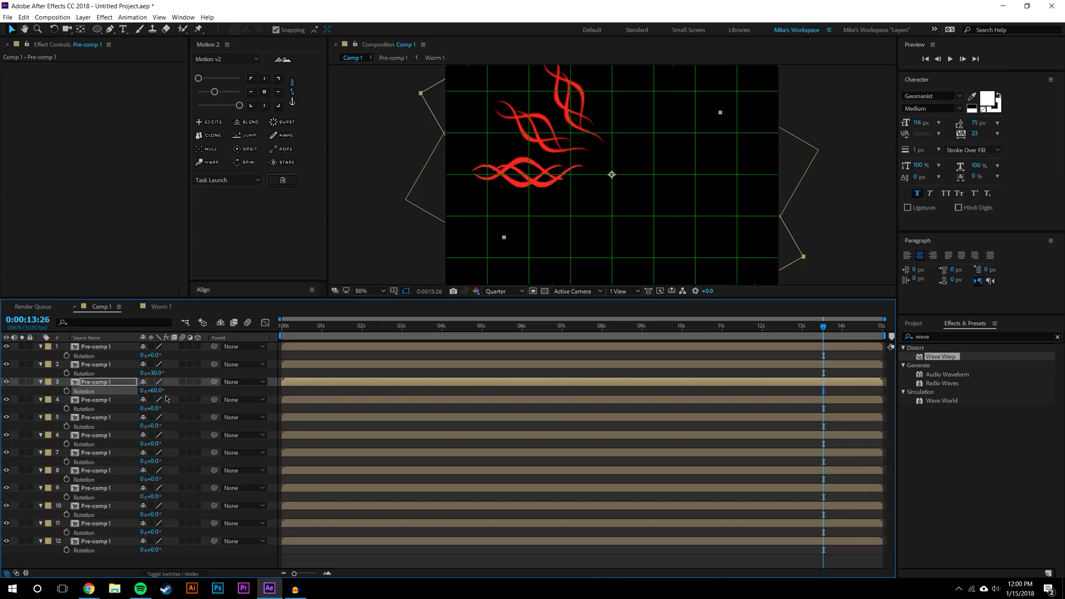
pyautogui.write('90')
pyautogui.press('Return')
pyautogui.write('1')
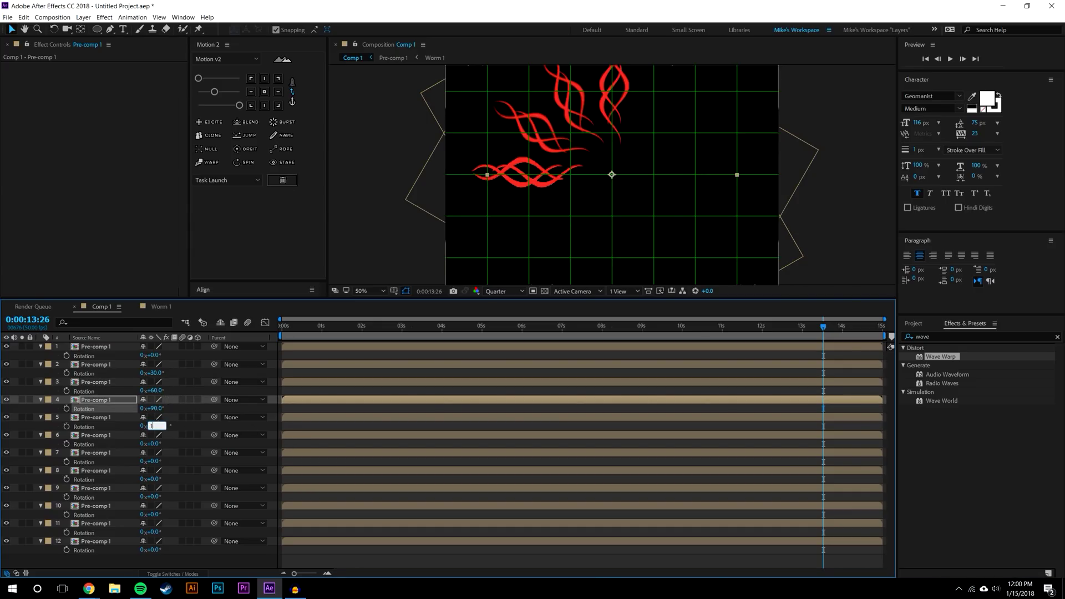
pyautogui.write('20')
pyautogui.press('Return')
pyautogui.write('15')
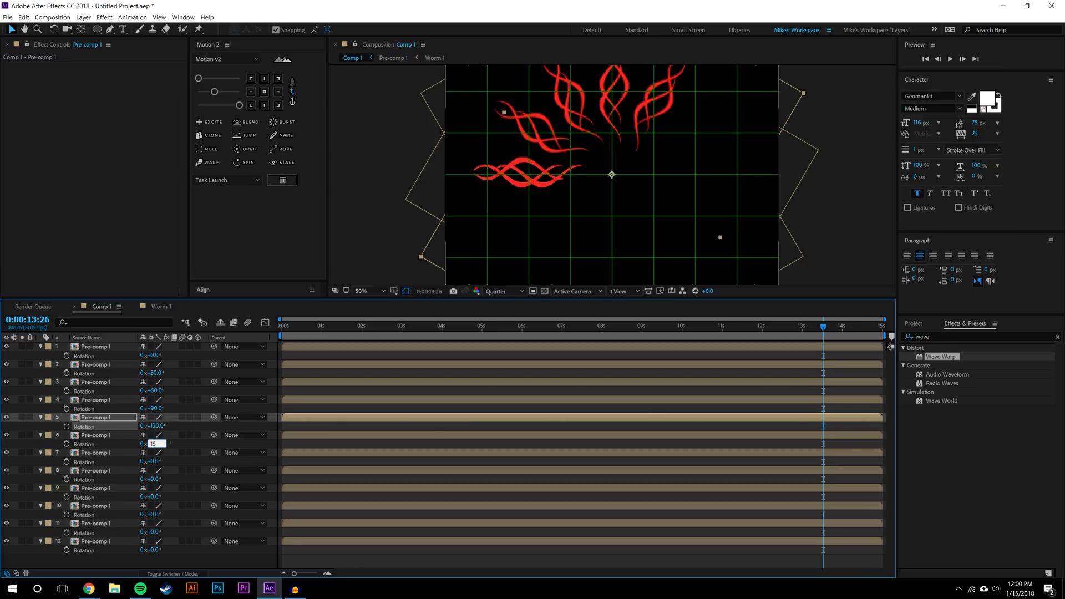
pyautogui.write('0')
pyautogui.press('Tab')
pyautogui.write('180')
pyautogui.press('Tab')
pyautogui.write('210\t240\t270\t300\t')
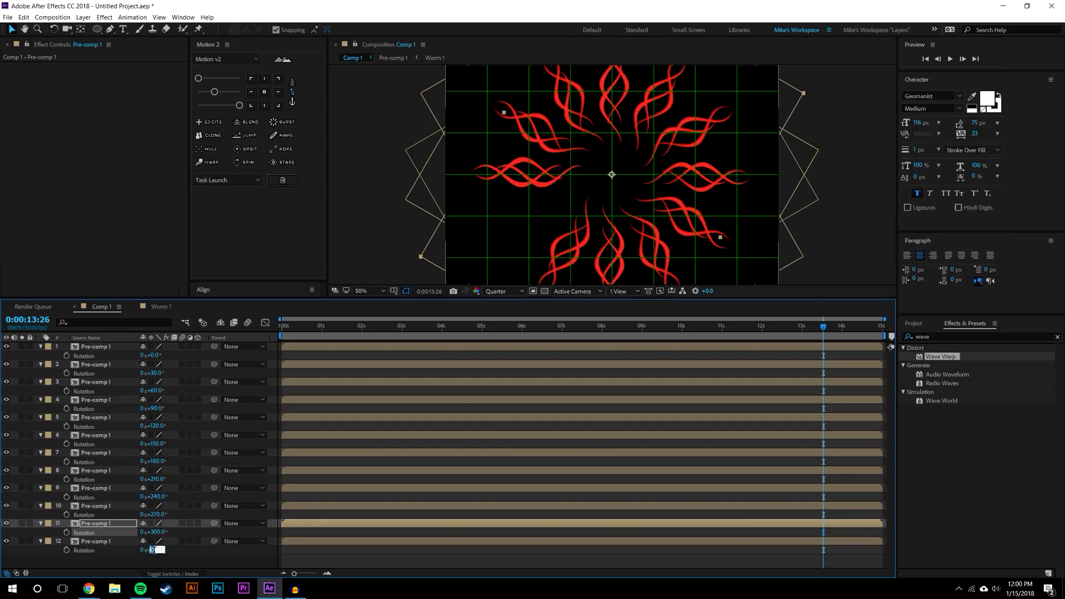
pyautogui.write('330')
pyautogui.press('Return')
# - Enlarge the viewer, hide the grid and return to the start of the timeline
pyautogui.moveTo(409, 298); pyautogui.dragTo(413, 397)
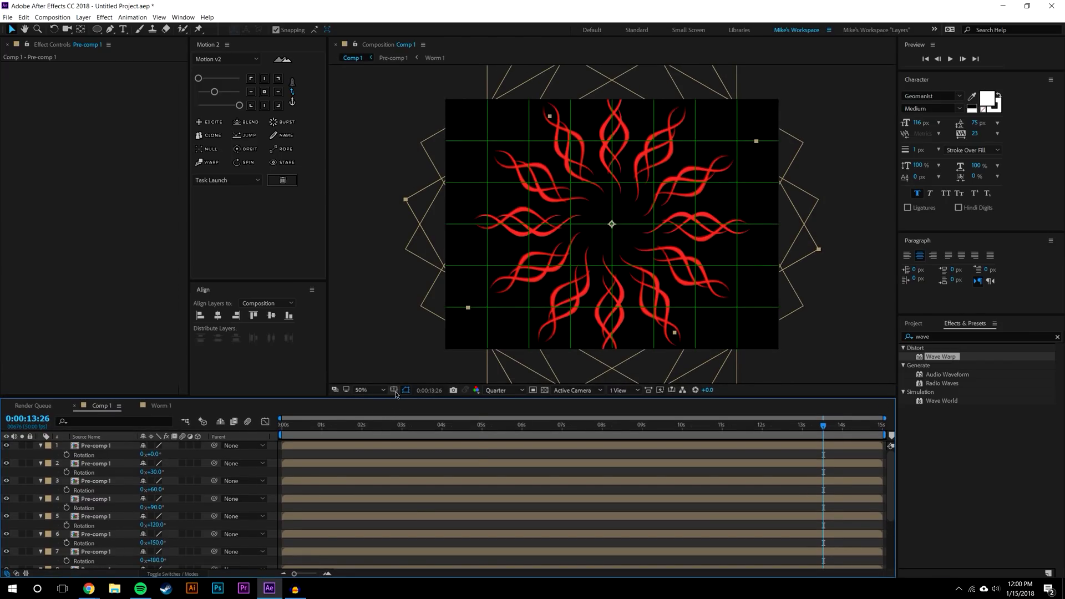
pyautogui.click(394, 390)
pyautogui.click(427, 411)
pyautogui.press('Home')
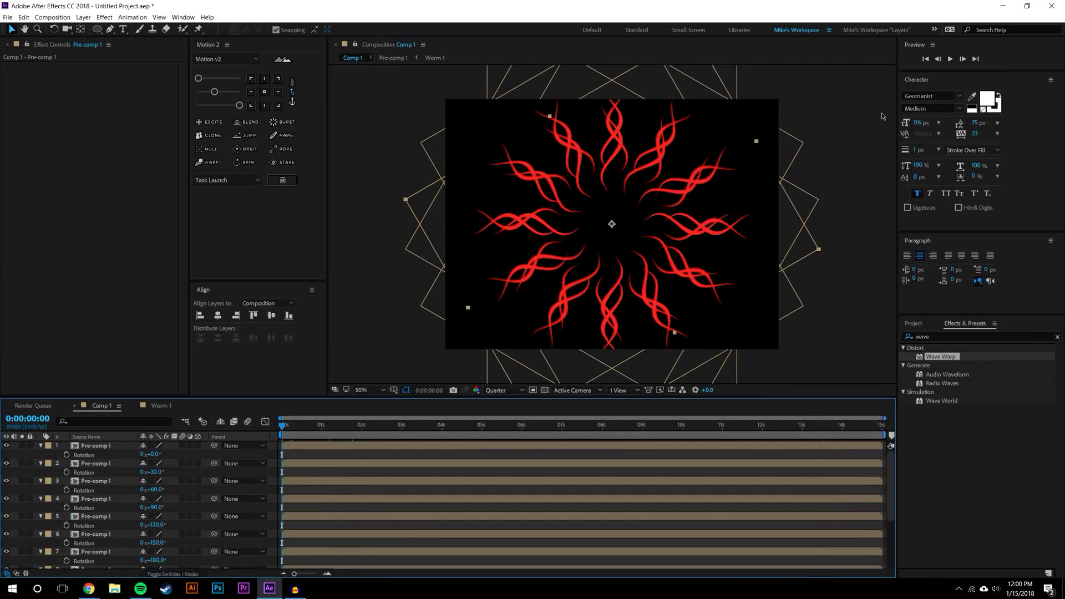
# - Preview the worm sun animation and select all twelve worm layers
pyautogui.click(950, 60)
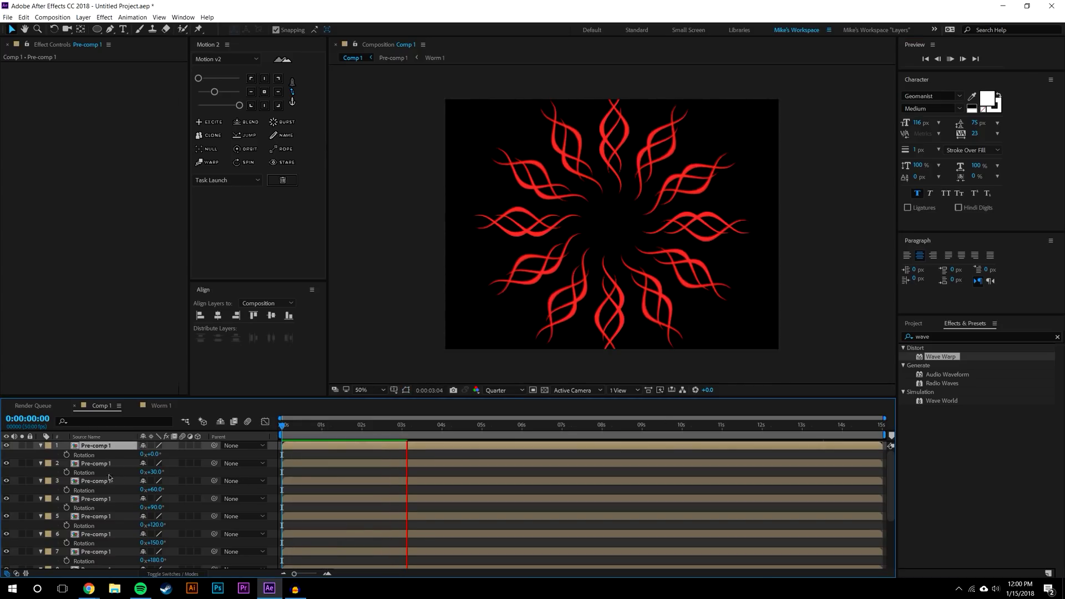
pyautogui.scroll(-3, 100, 563)
pyautogui.hotkey('ctrl', 'a')
pyautogui.press('r')
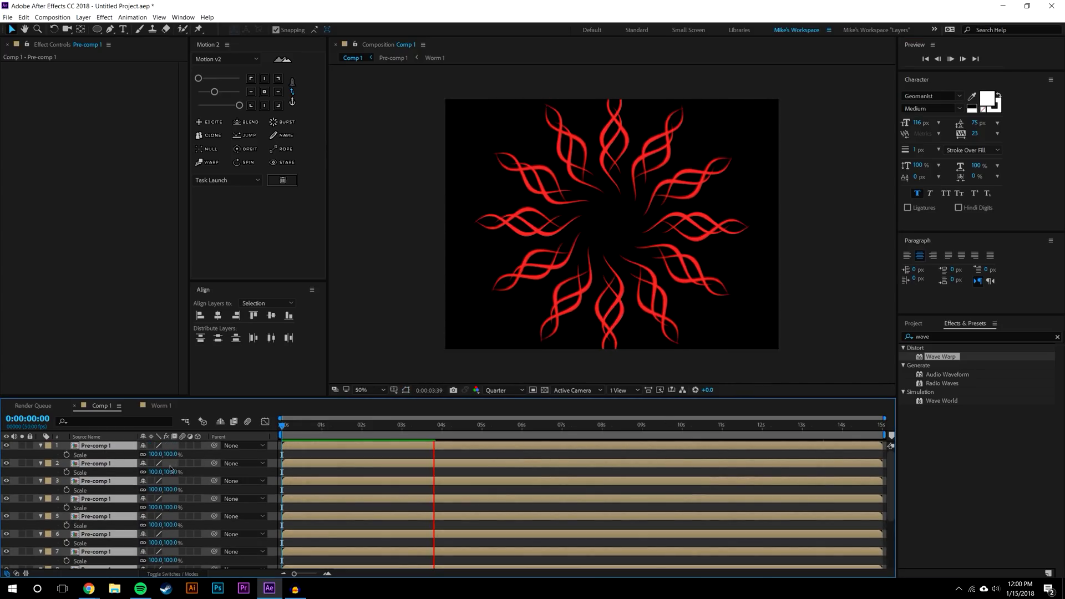
# - Add Null 2, parent all worm layers to it and scale it to 70%
pyautogui.click(83, 17)
pyautogui.moveTo(115, 33)
pyautogui.click(283, 68)
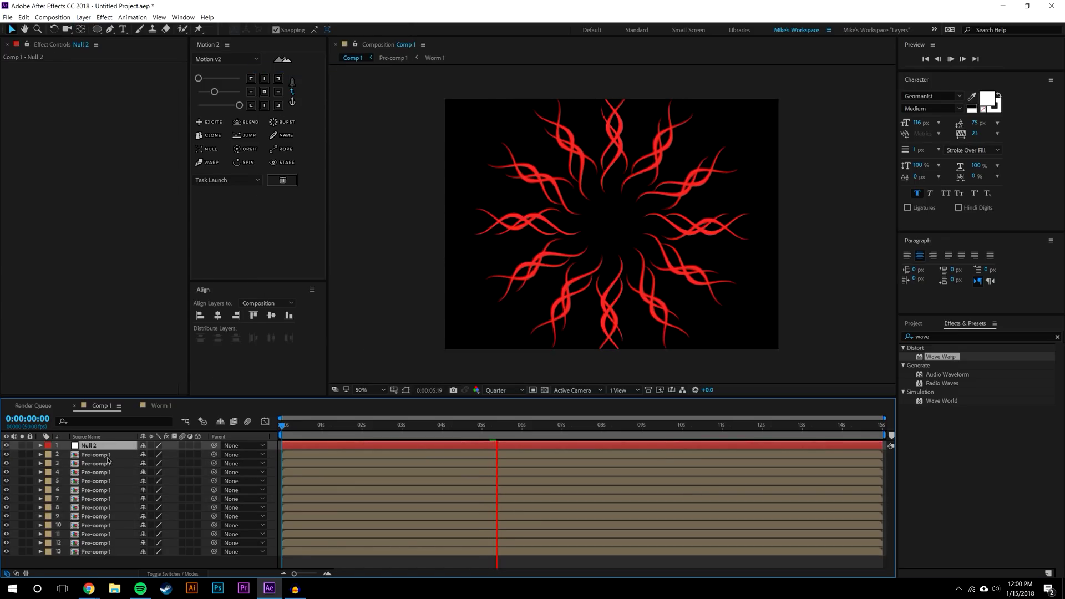
pyautogui.moveTo(214, 454); pyautogui.dragTo(88, 445)
pyautogui.press('s')
pyautogui.moveTo(166, 455)
pyautogui.mouseDown()
pyautogui.moveTo(174, 460)
pyautogui.moveTo(162, 460)
pyautogui.mouseUp()
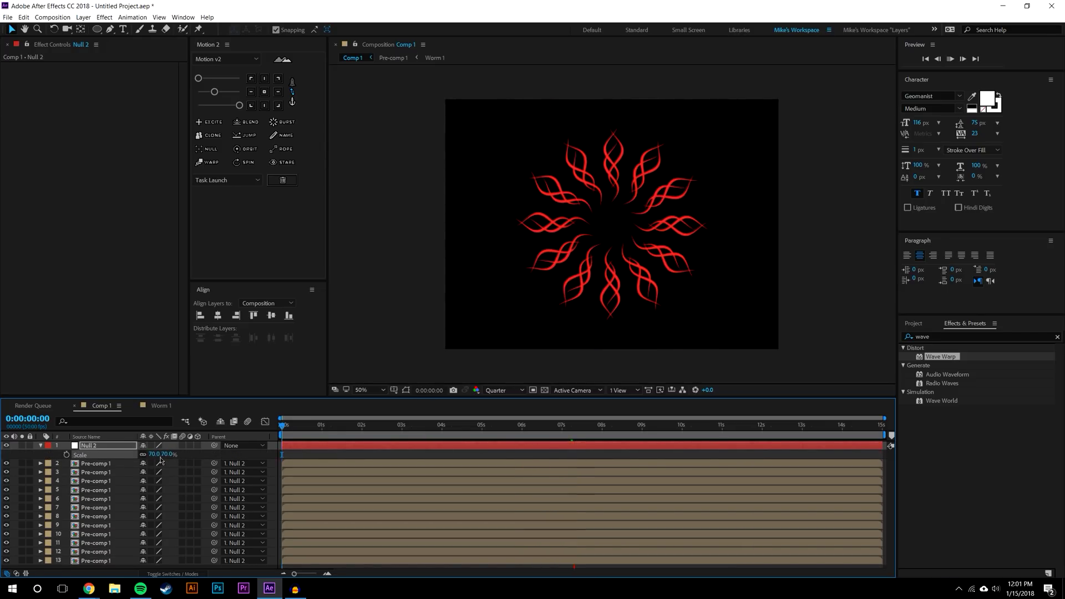
pyautogui.click(505, 427)
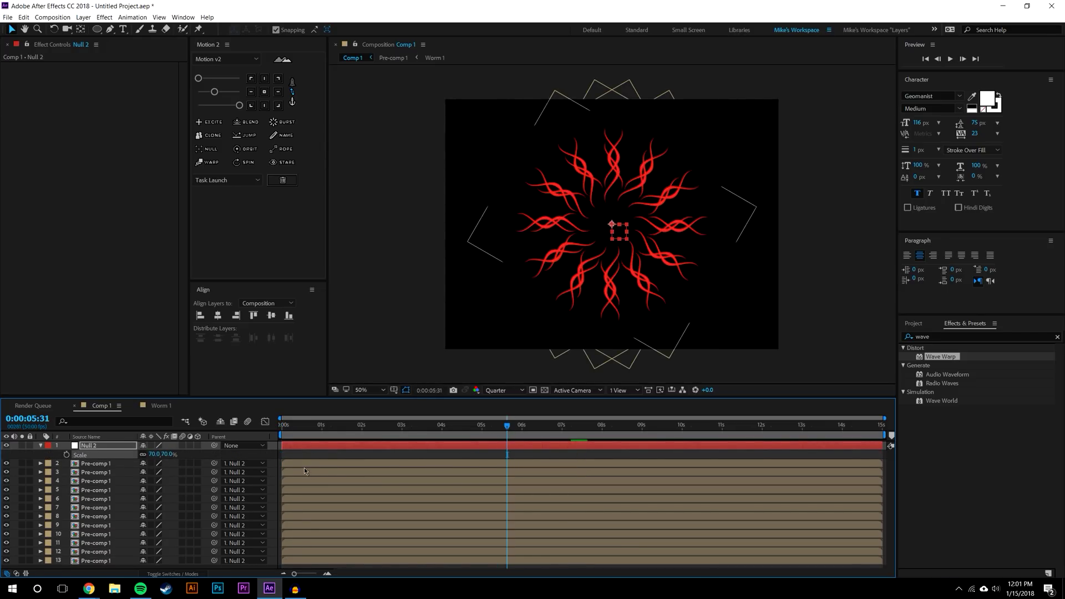
pyautogui.doubleClick(97, 465)
# - Inside Pre-comp 1, drag Null 1 right so the sun's arms overlap into a swirl
pyautogui.click(89, 445)
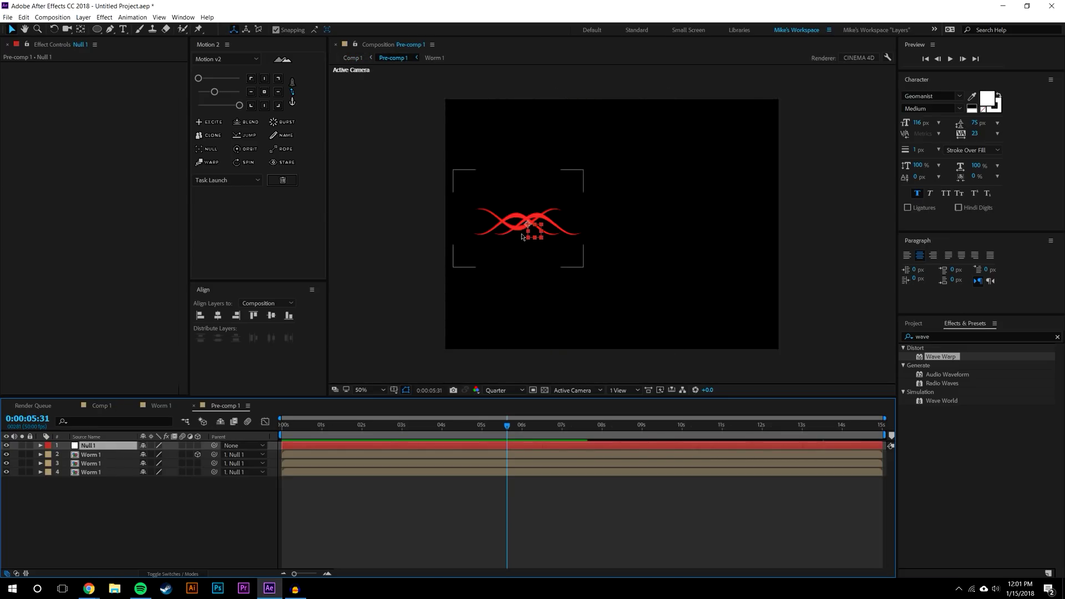
pyautogui.moveTo(527, 226); pyautogui.dragTo(556, 227)
pyautogui.click(161, 405)
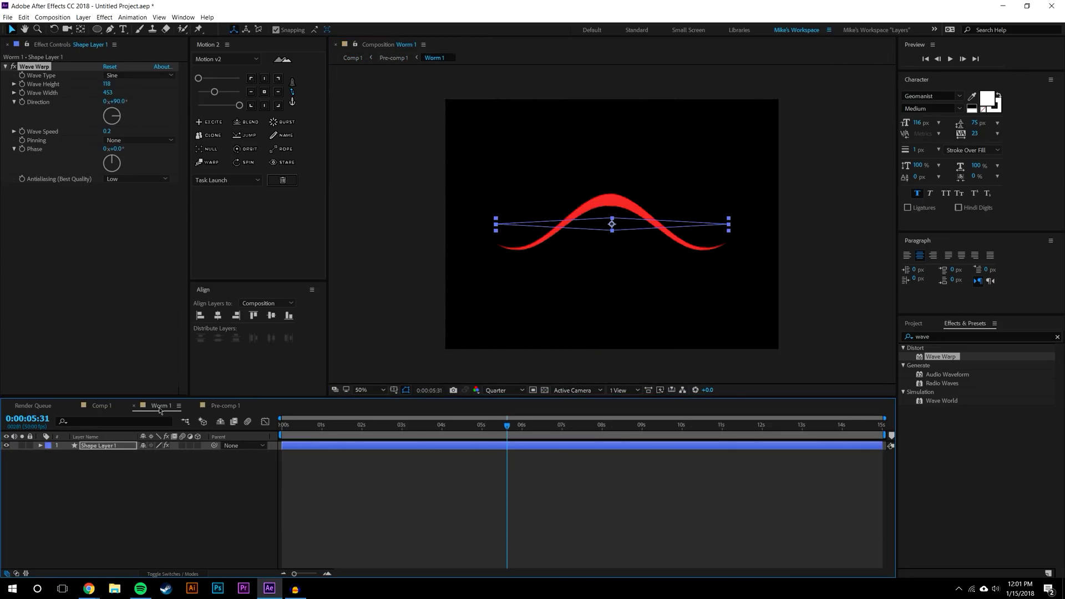
pyautogui.click(95, 407)
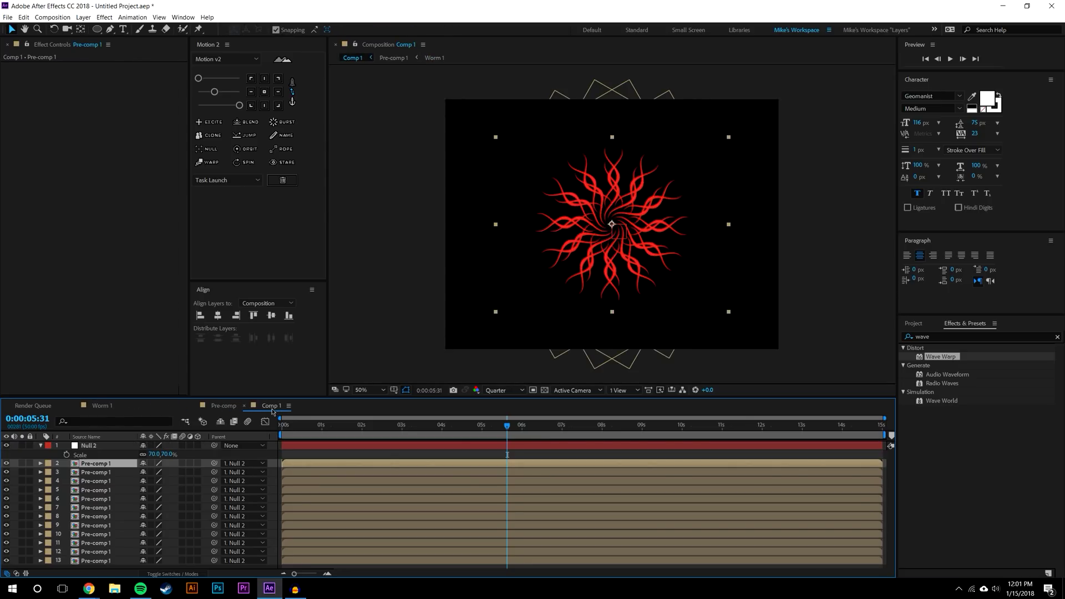
# - Preview the swirl in Comp 1 at 100% zoom, then zoom back to 50%
pyautogui.click(780, 234)
pyautogui.press('/')
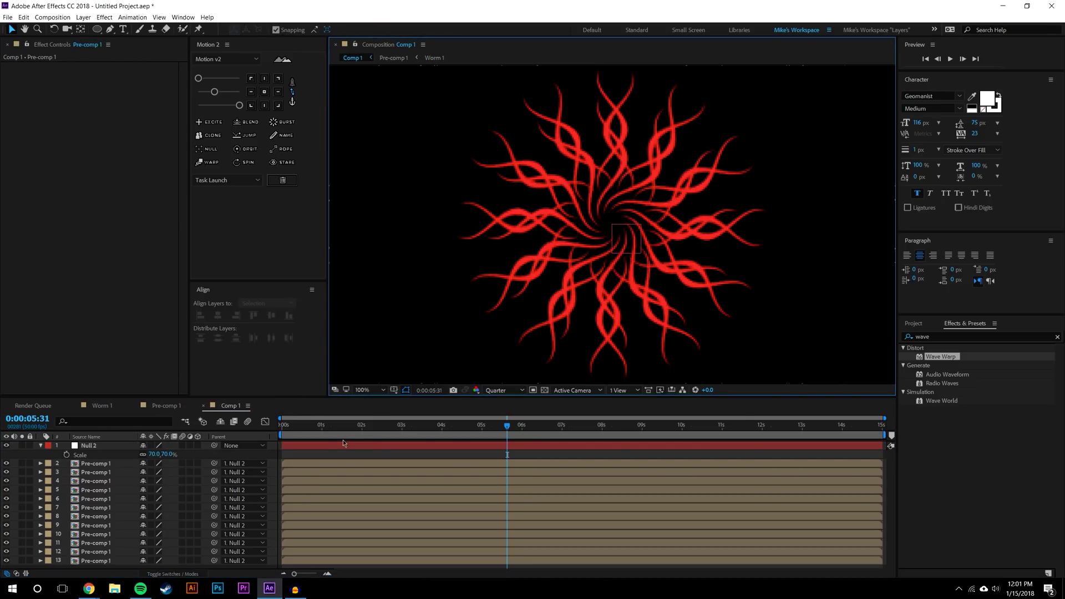
pyautogui.press('space')
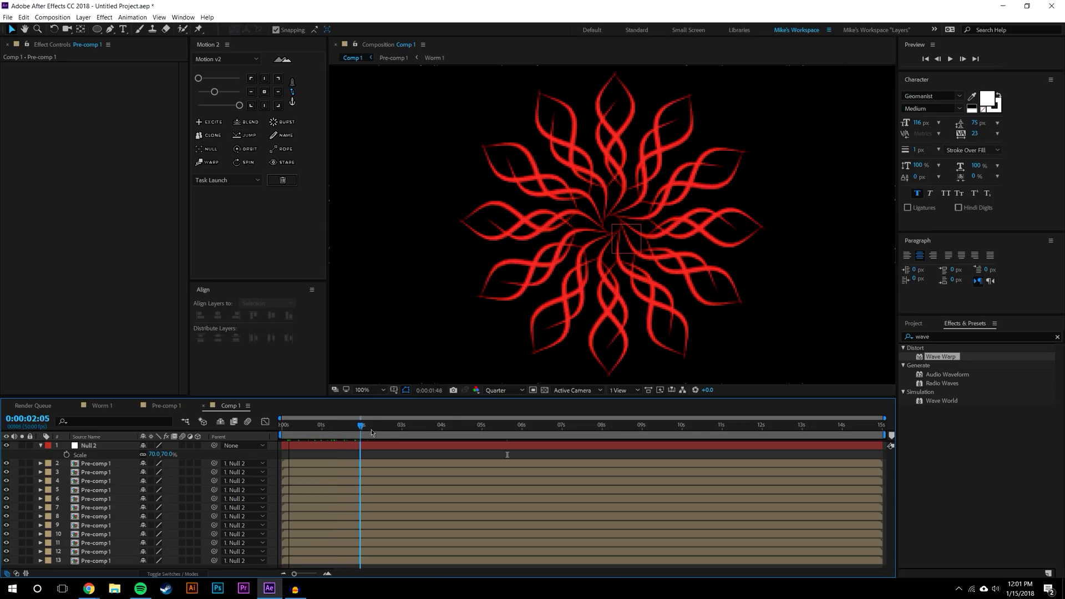
pyautogui.click(450, 432)
pyautogui.press(',')
pyautogui.press(',')
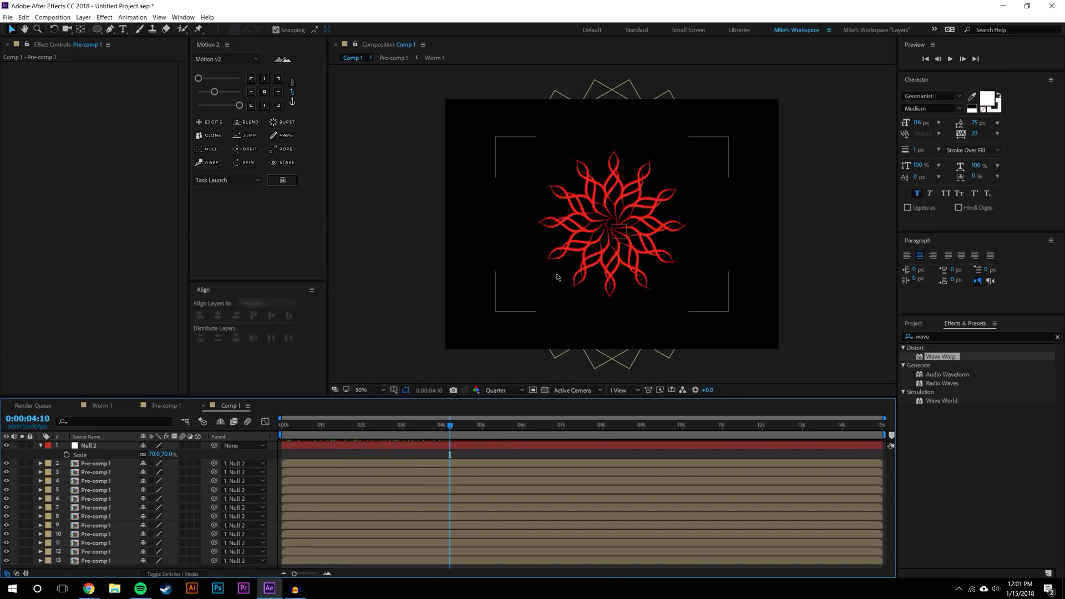
# - Set the preview resolution to Half and play the animation to about 5 seconds
pyautogui.click(509, 391)
pyautogui.click(499, 421)
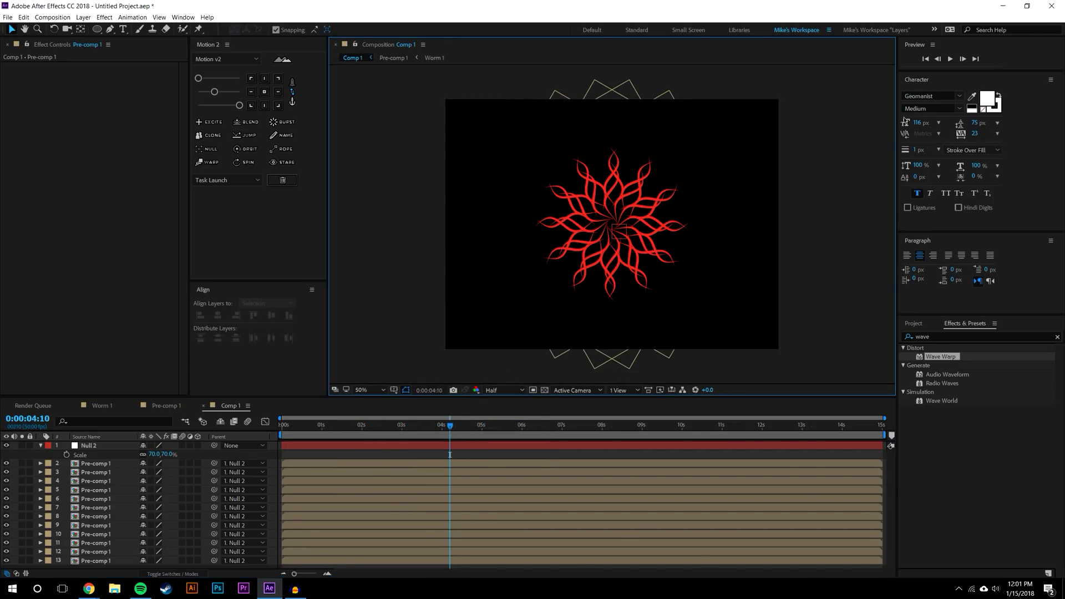
pyautogui.click(949, 59)
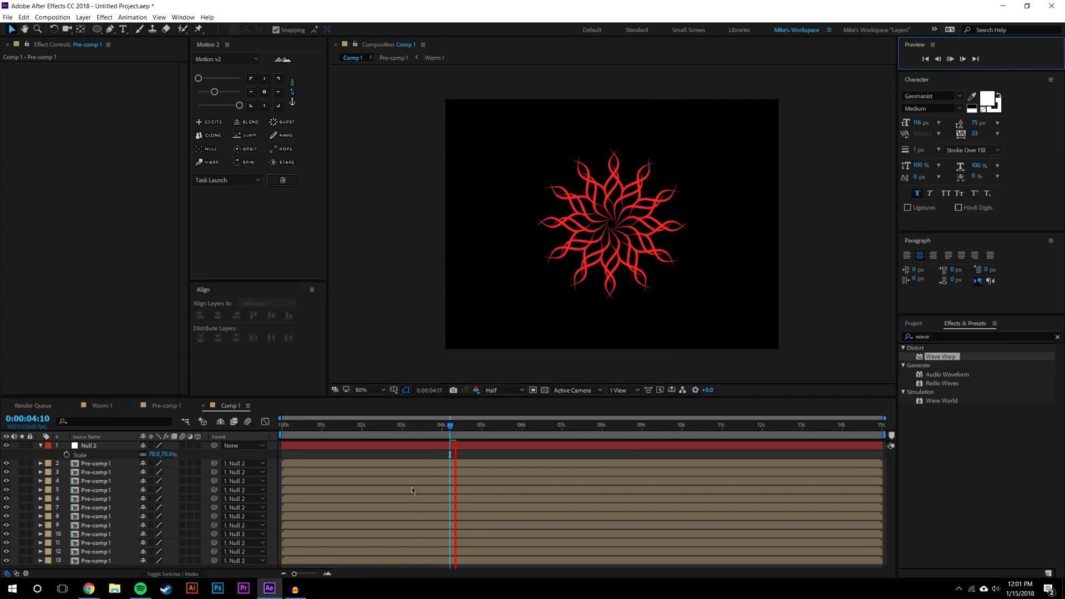
pyautogui.press('.')
pyautogui.moveTo(465, 426); pyautogui.dragTo(503, 430)
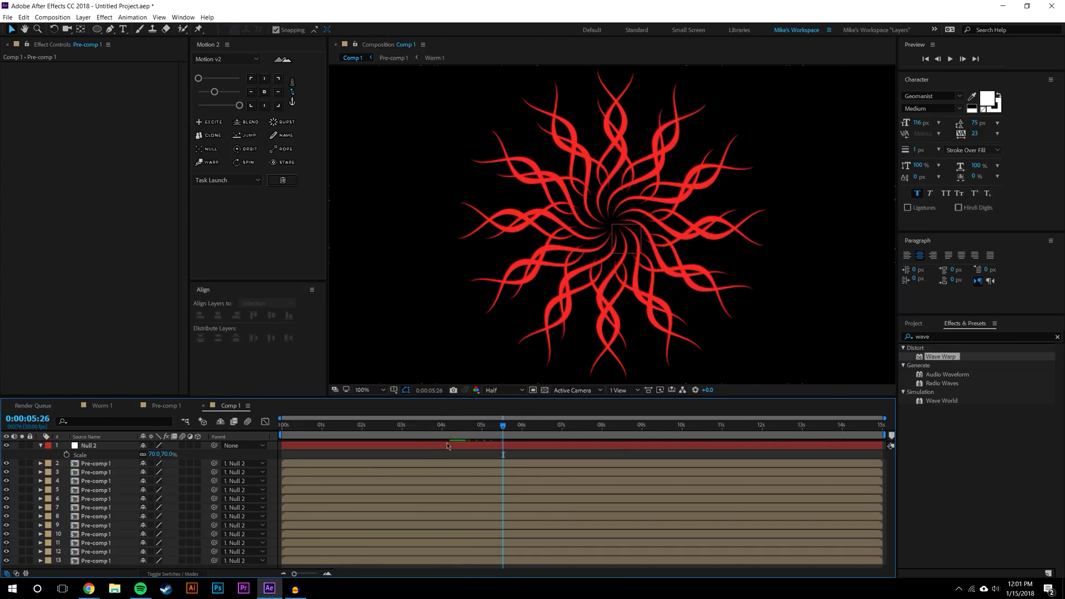
pyautogui.click(101, 409)
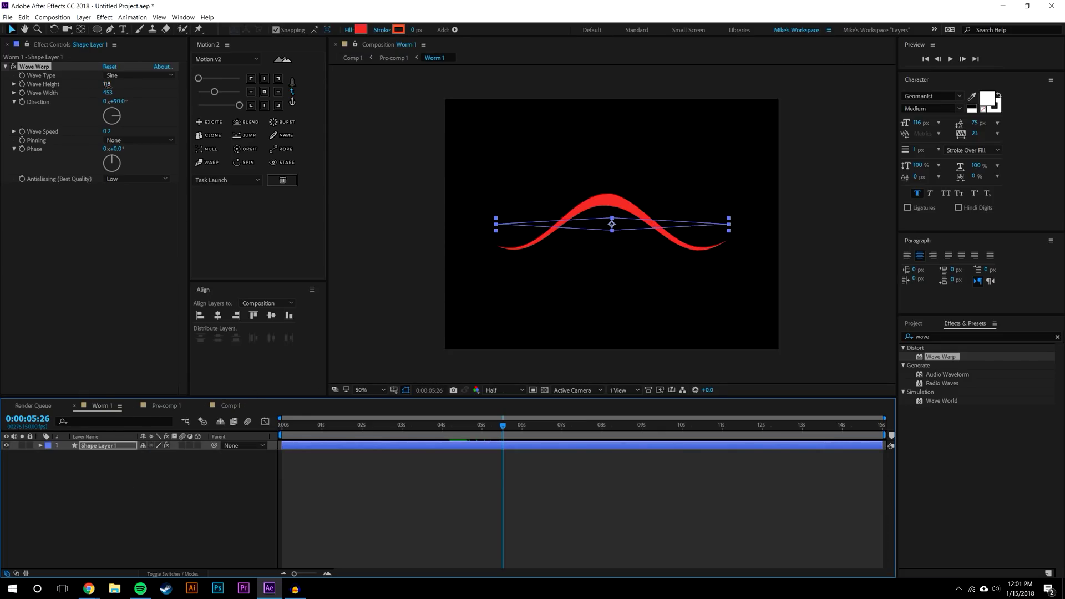
pyautogui.moveTo(107, 84); pyautogui.dragTo(169, 83)
pyautogui.click(230, 406)
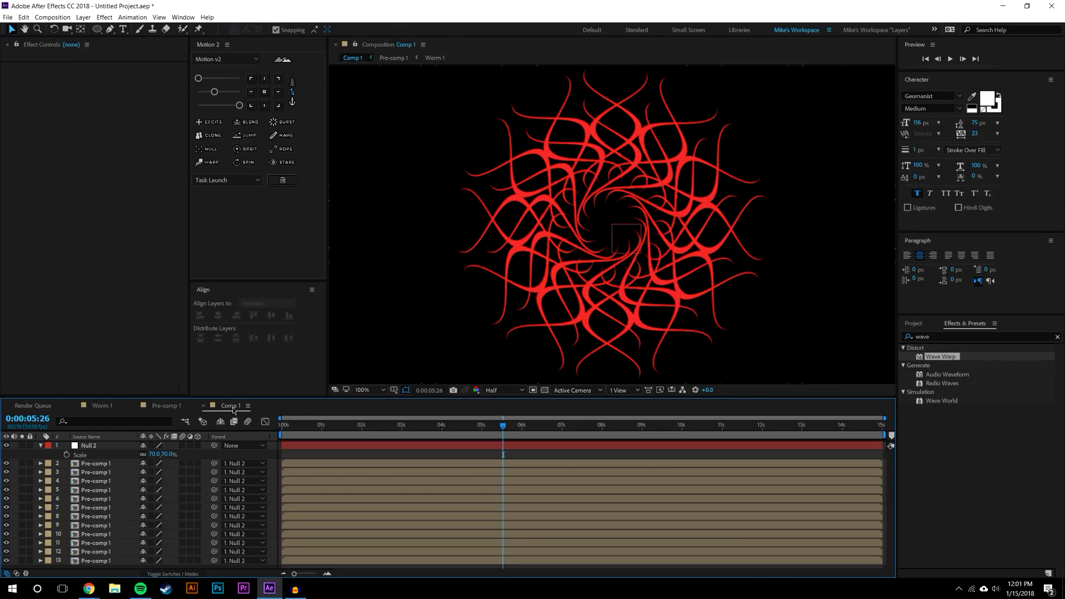
pyautogui.scroll(-2, 642, 222)
pyautogui.scroll(2, 647, 285)
pyautogui.click(103, 406)
pyautogui.hotkey('ctrl', 'z')
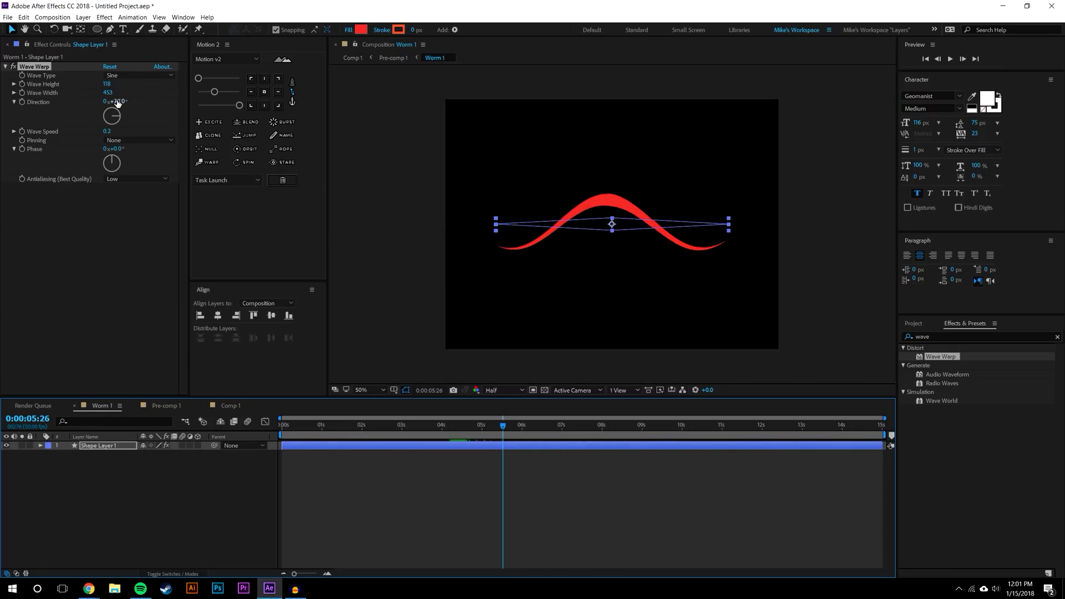
pyautogui.moveTo(108, 93); pyautogui.dragTo(205, 93)
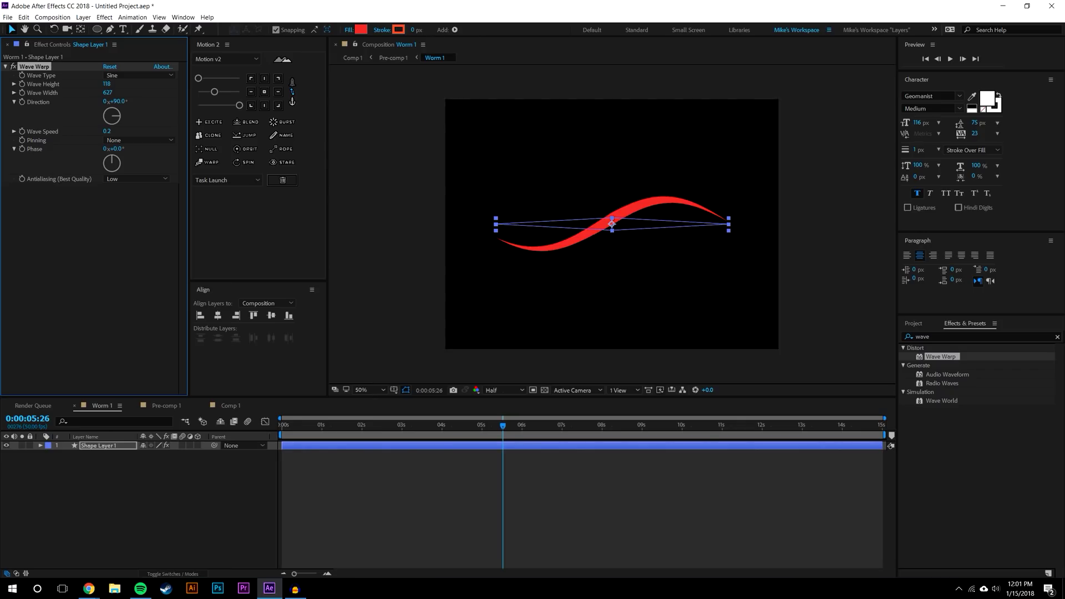
pyautogui.click(230, 406)
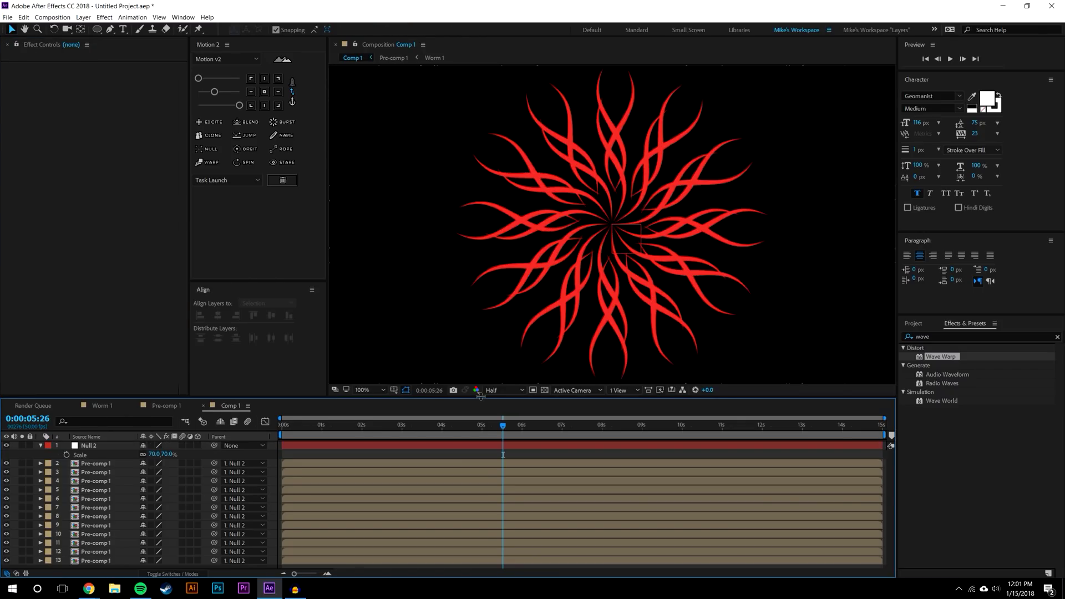
pyautogui.moveTo(454, 428); pyautogui.dragTo(401, 419)
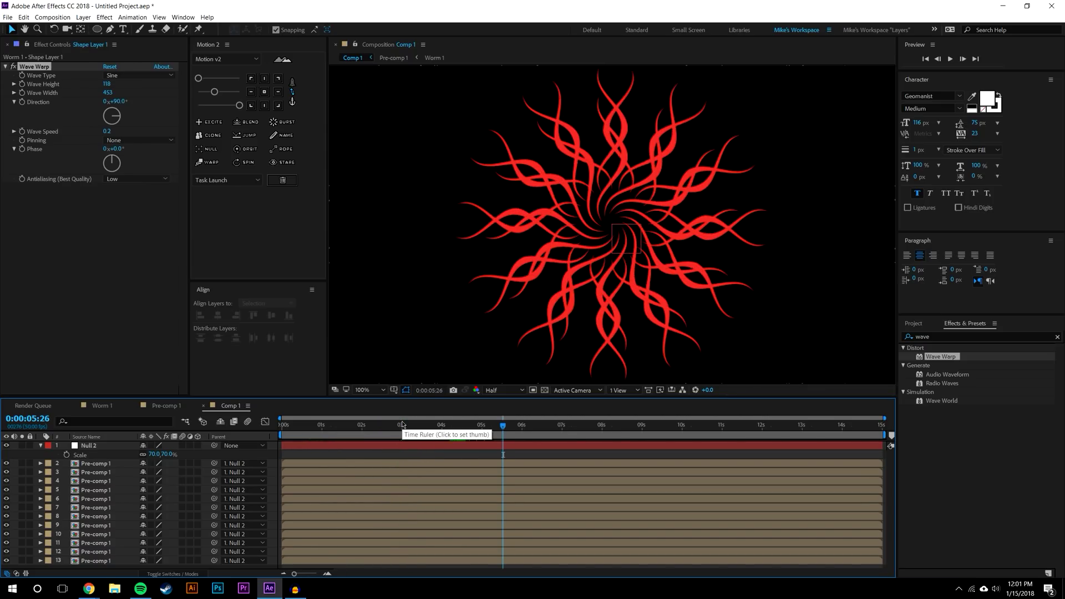
pyautogui.moveTo(398, 426); pyautogui.dragTo(530, 427)
pyautogui.scroll(-2, 649, 228)
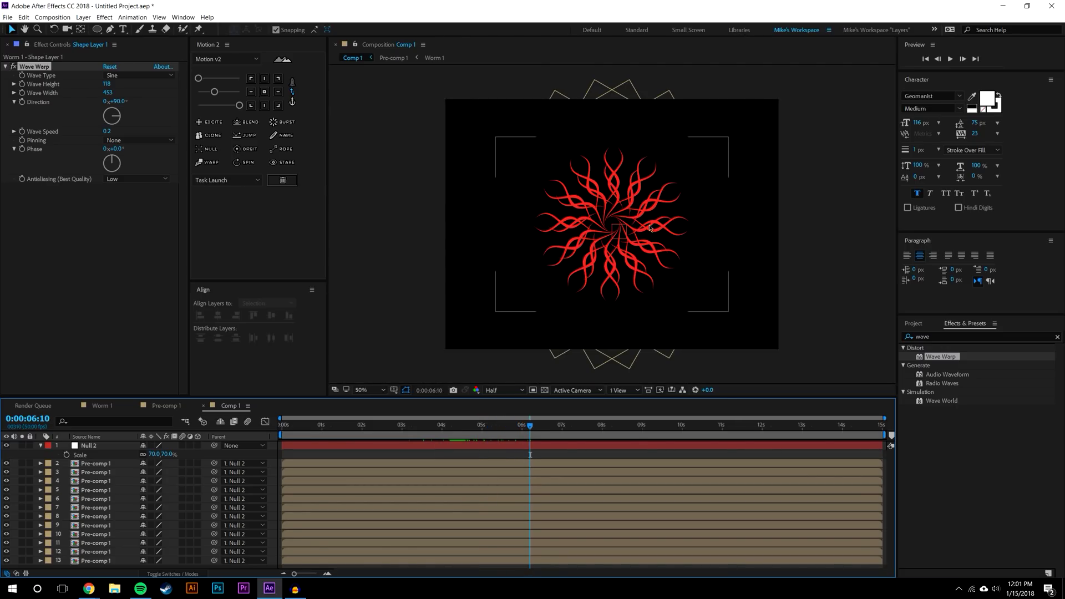
pyautogui.scroll(2, 648, 229)
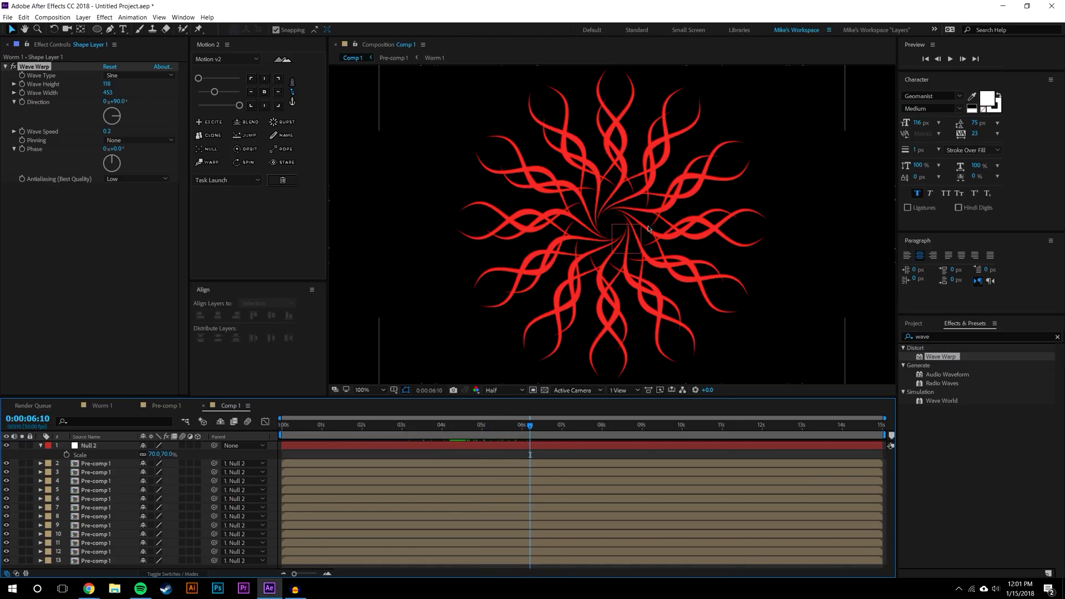
pyautogui.click(41, 446)
# - Pre-compose all thirteen layers in Comp 1 into Pre-comp 2
pyautogui.click(92, 446)
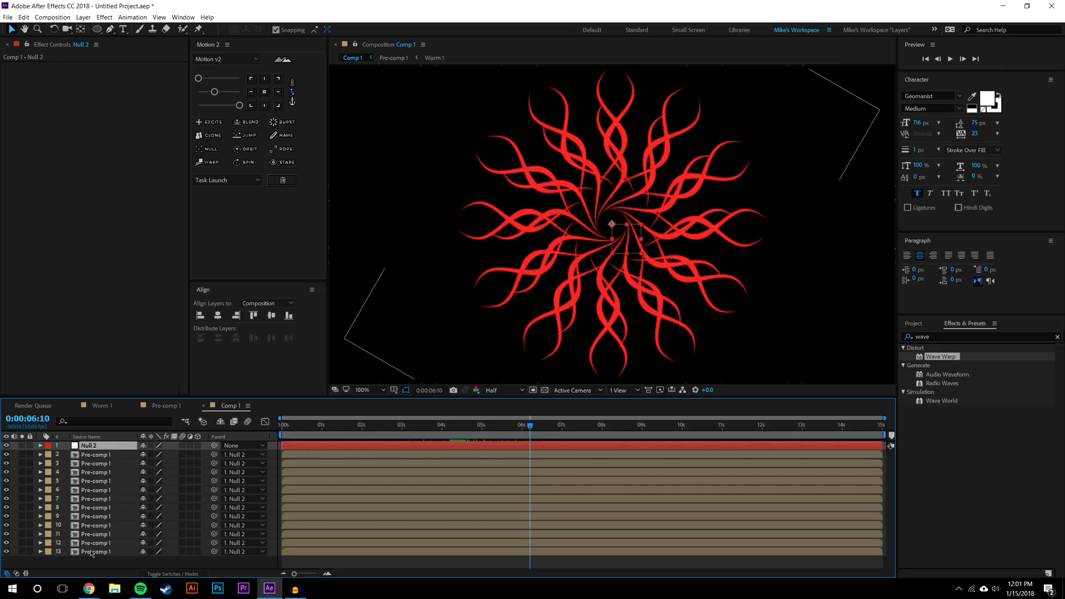
pyautogui.keyDown('shift'); pyautogui.click(93, 553); pyautogui.keyUp('shift')
pyautogui.hotkey('ctrl', 'shift', 'c')
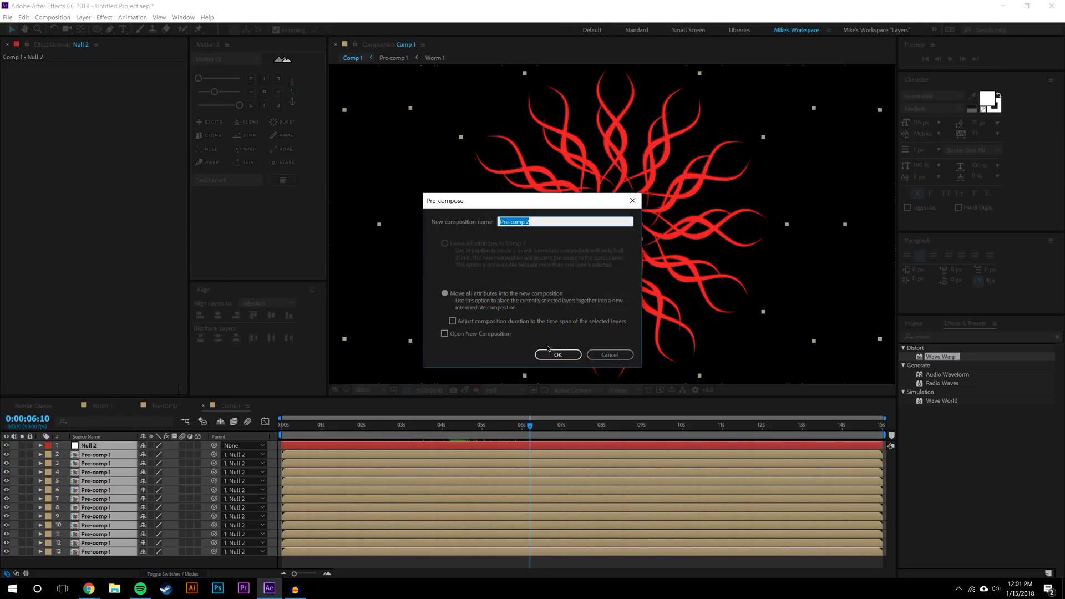
pyautogui.click(556, 353)
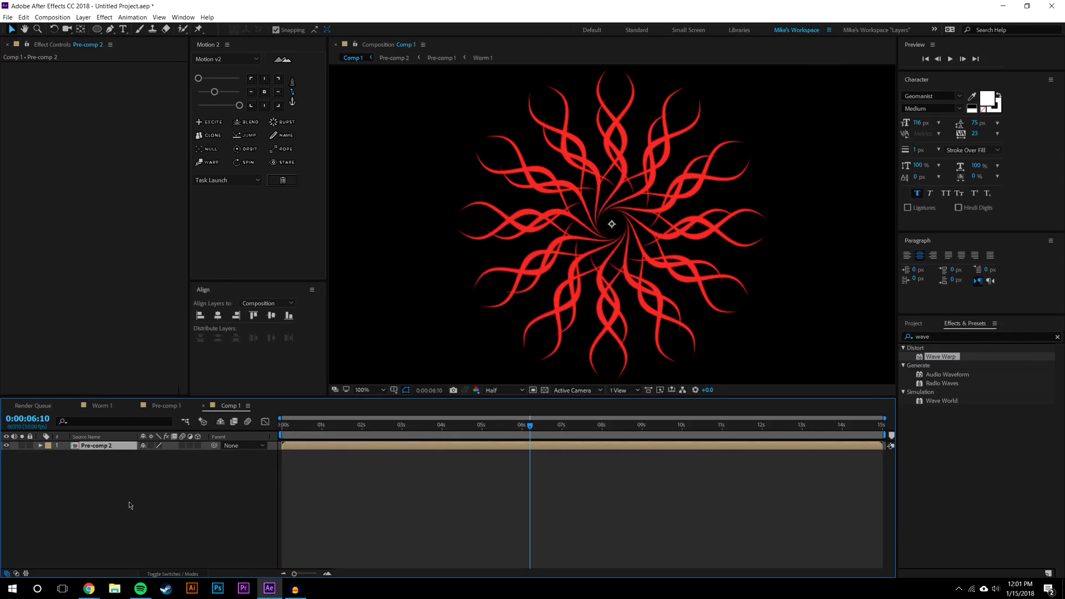
# - Duplicate Pre-comp 2 as a test copy rotated 19° and scaled 132.3%, shifted earlier in time
pyautogui.hotkey('ctrl', 'd')
pyautogui.press('r')
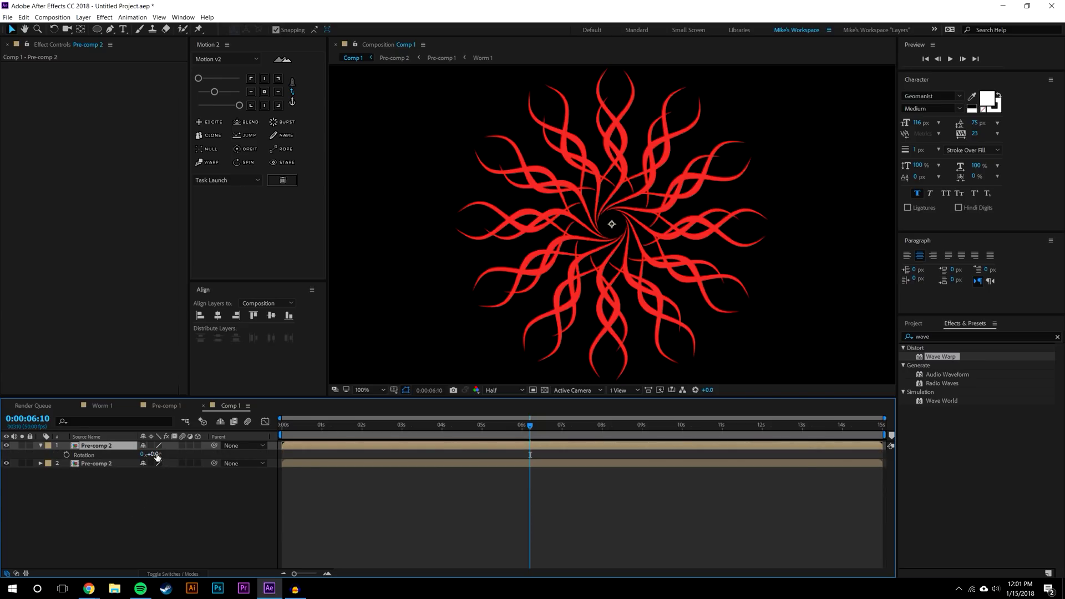
pyautogui.moveTo(157, 454); pyautogui.dragTo(183, 454)
pyautogui.click(171, 528)
pyautogui.click(133, 463)
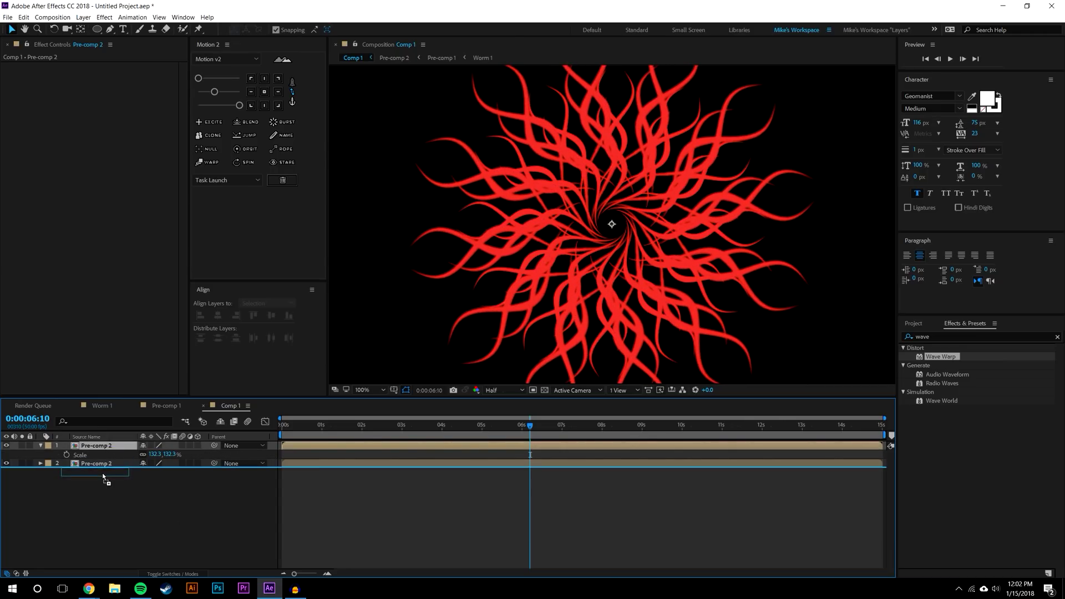
pyautogui.press('s')
pyautogui.scroll(-2, 608, 214)
pyautogui.click(379, 445)
pyautogui.press('space')
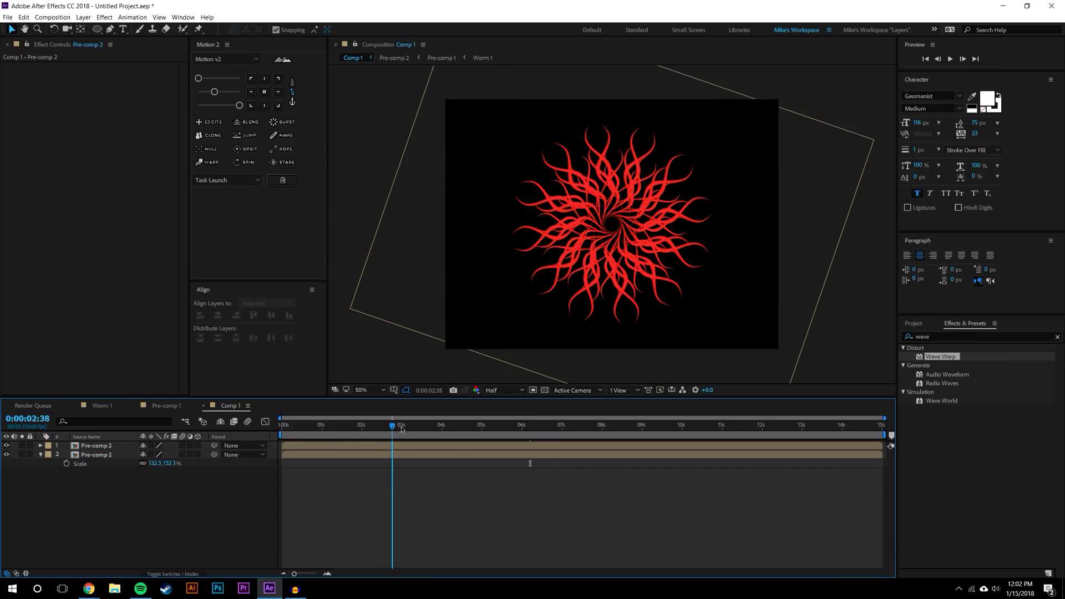
pyautogui.moveTo(351, 445); pyautogui.dragTo(313, 445)
# - Scrub and preview the animation from the start to judge the test copy
pyautogui.click(428, 413)
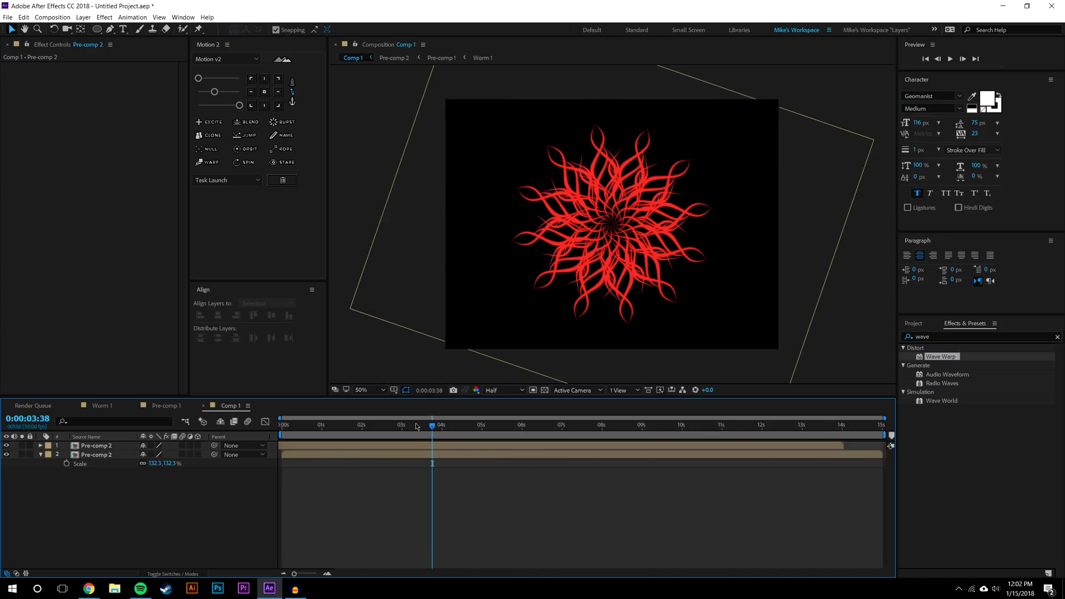
pyautogui.moveTo(432, 422); pyautogui.dragTo(542, 423)
pyautogui.press('/')
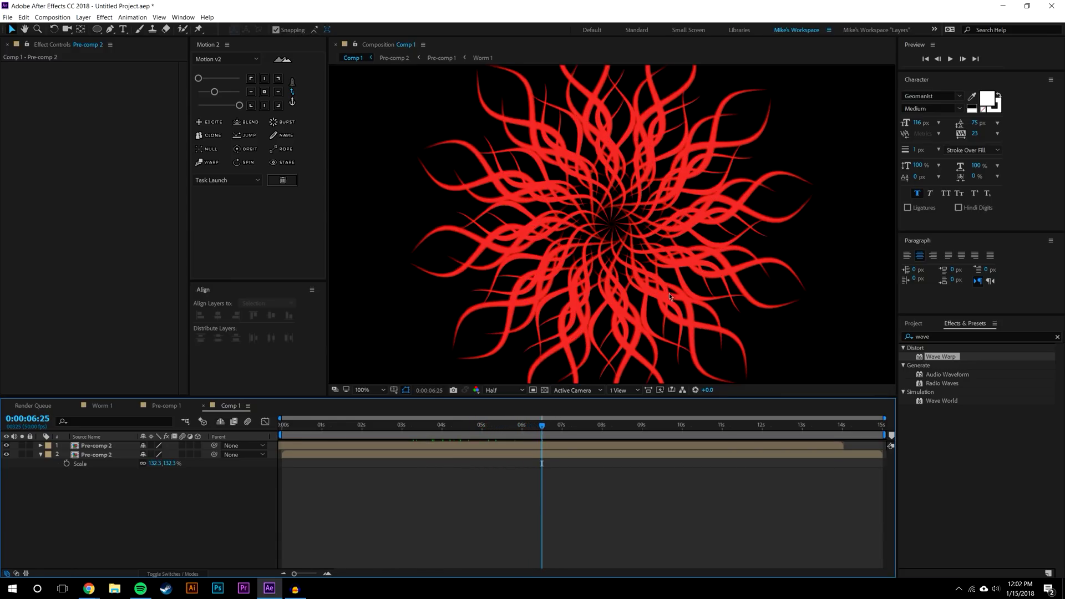
pyautogui.press(',')
pyautogui.press(',')
pyautogui.press('Home')
pyautogui.click(950, 58)
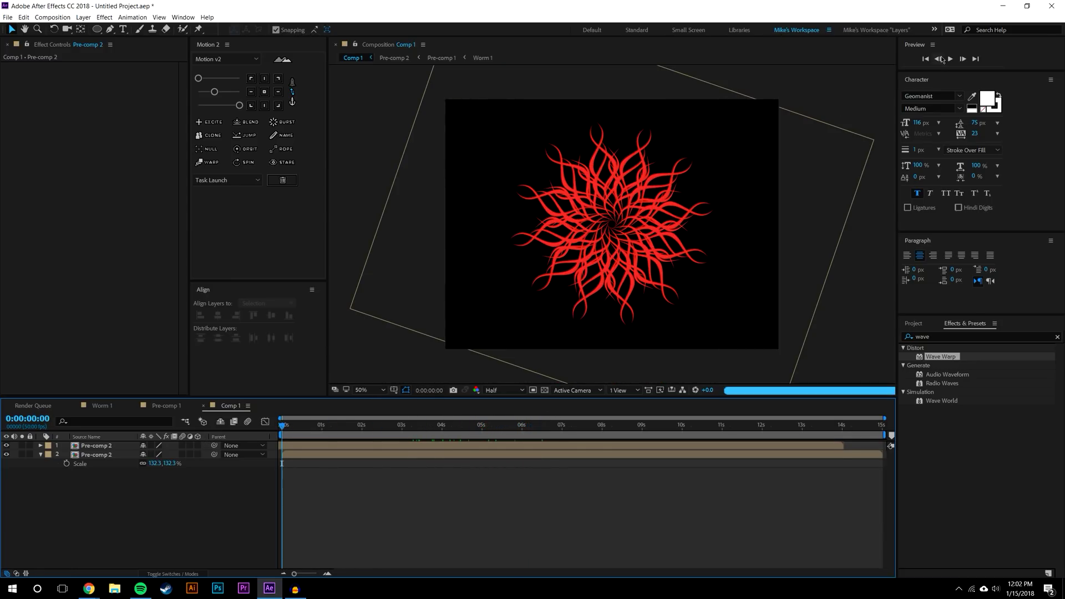
pyautogui.click(355, 427)
# - Delete the duplicated Pre-comp 2 layer, keeping the single original
pyautogui.click(107, 445)
pyautogui.press('space')
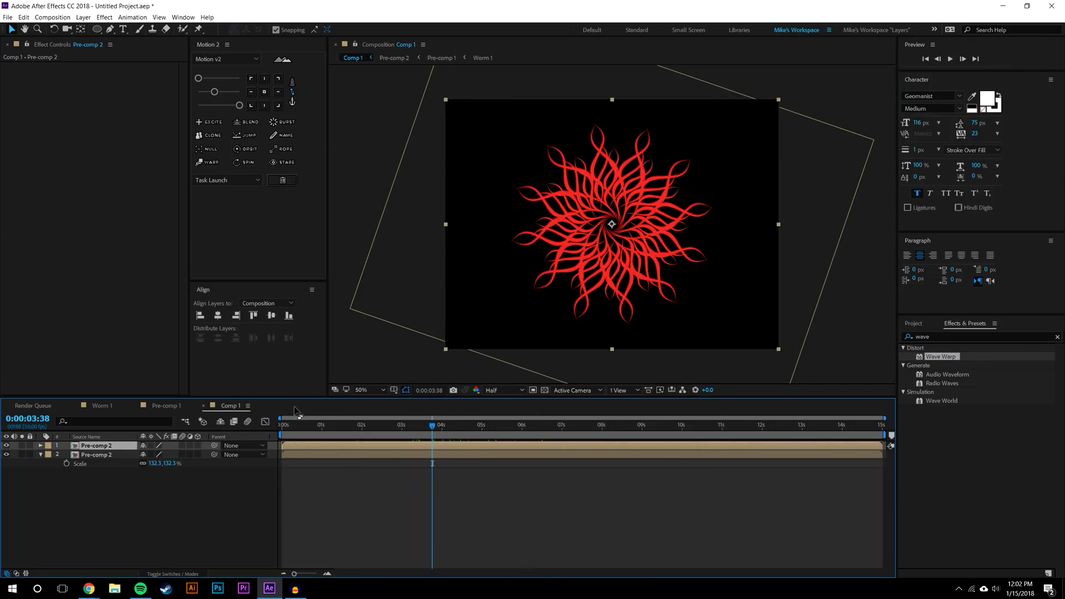
pyautogui.press('s')
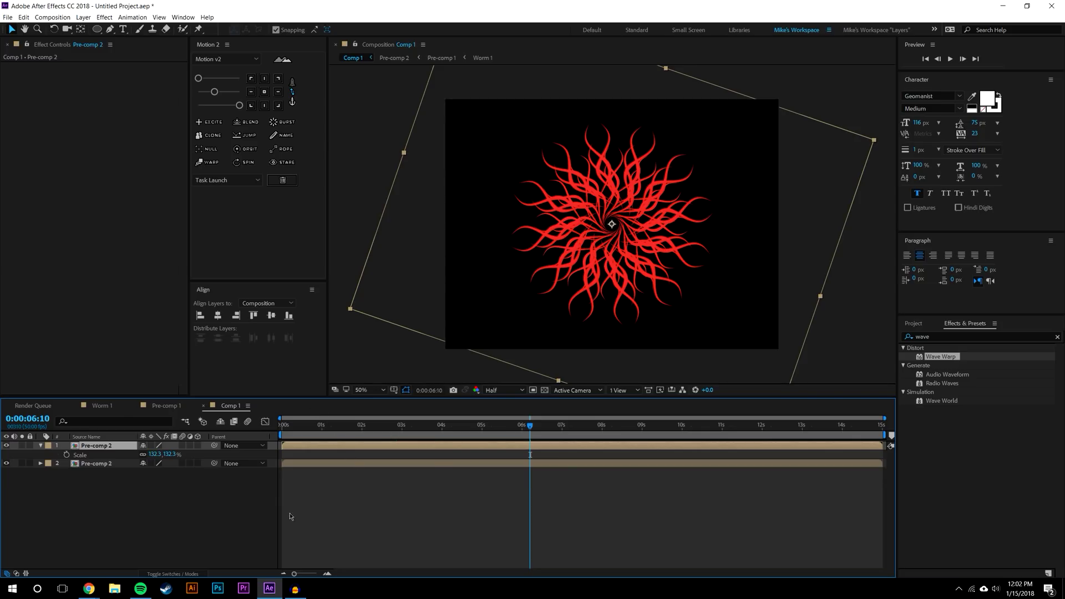
pyautogui.press('Delete')
pyautogui.click(605, 500)
# - Preview the sun, then open Pre-comp 2 and from it Pre-comp 1
pyautogui.moveTo(475, 426)
pyautogui.mouseDown()
pyautogui.moveTo(284, 425)
pyautogui.moveTo(475, 423)
pyautogui.mouseUp()
pyautogui.press('space')
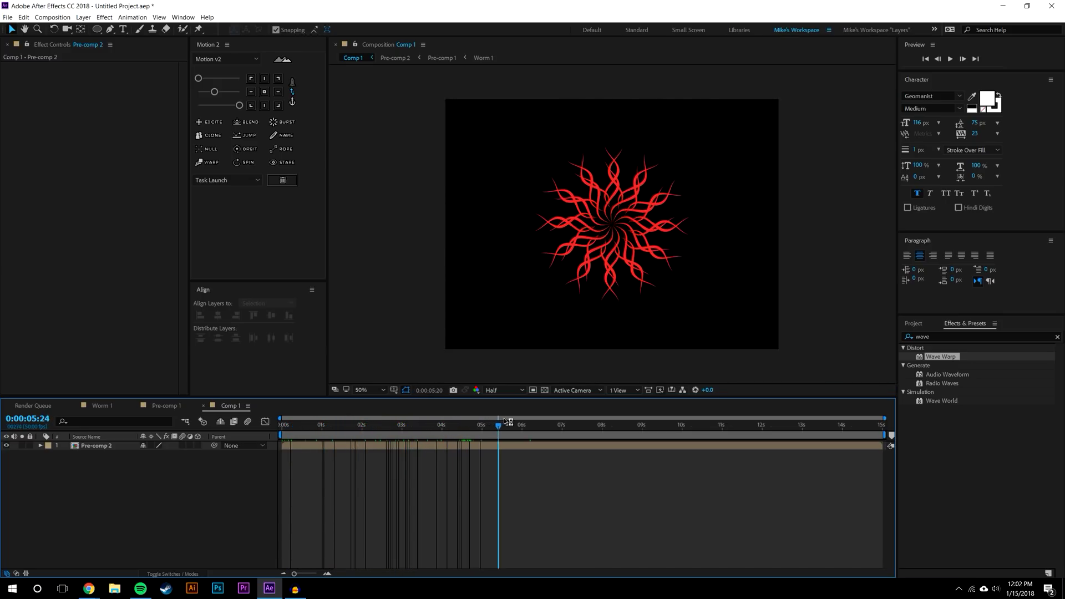
pyautogui.doubleClick(97, 445)
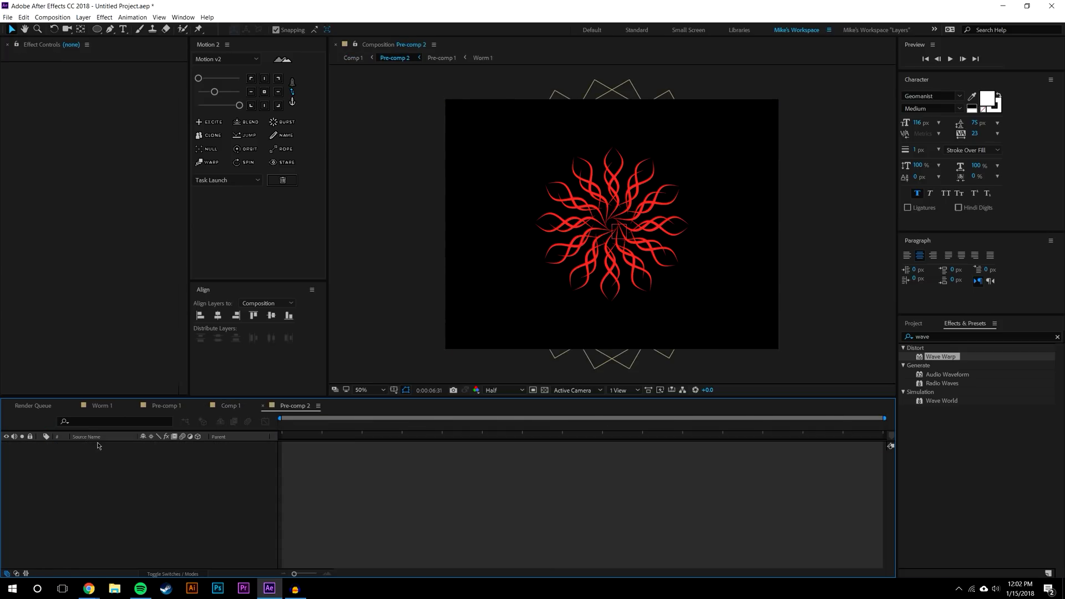
pyautogui.doubleClick(95, 463)
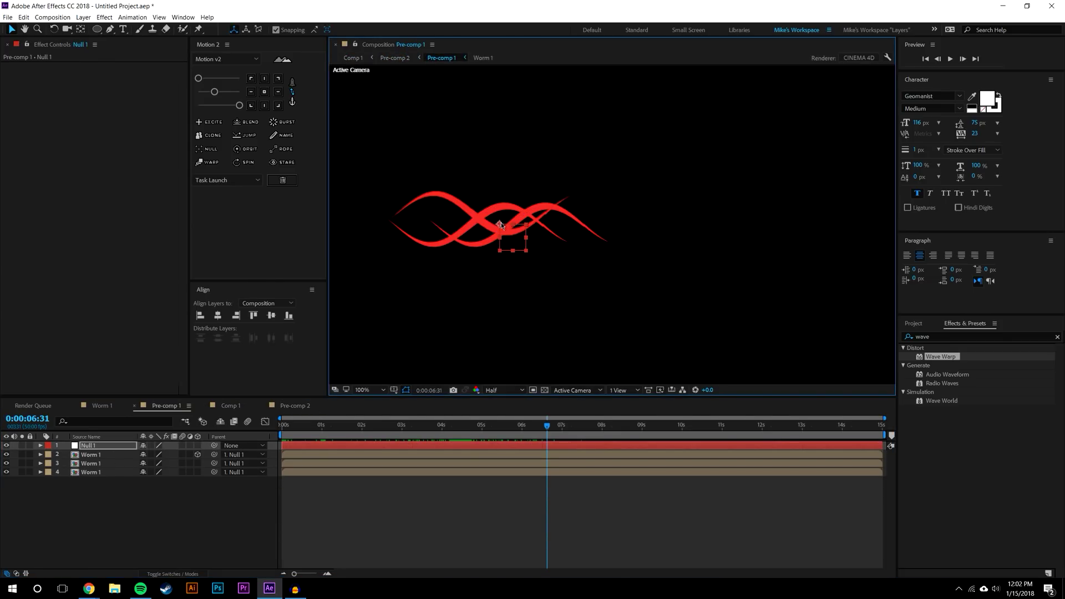
# - Nudge one Worm 1 layer about 8 pixels up and another about 7 pixels right, then return to Comp 1
pyautogui.click(95, 452)
pyautogui.click(95, 454)
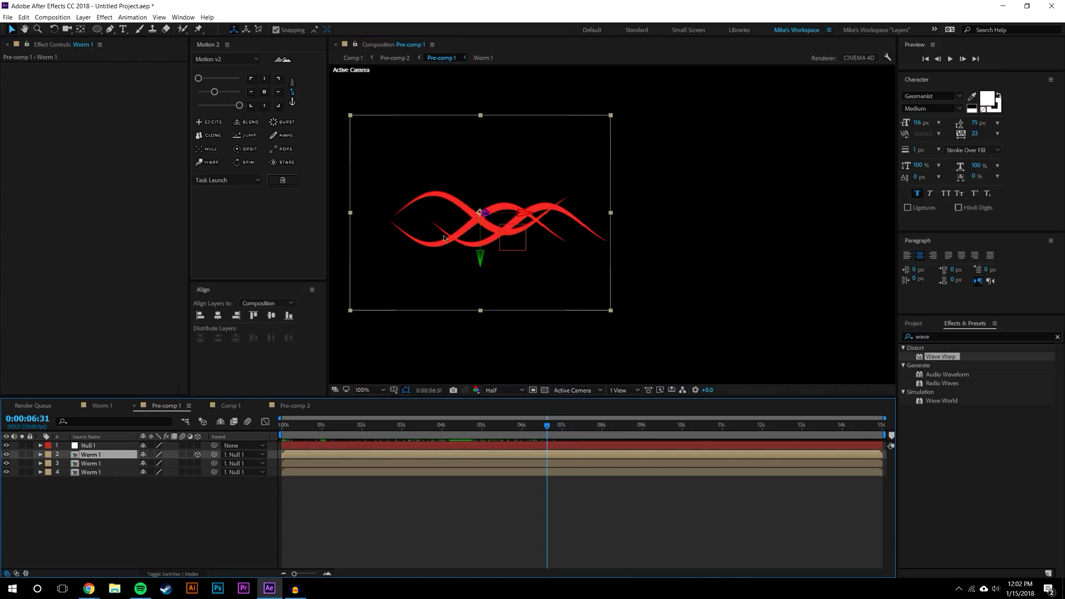
pyautogui.moveTo(518, 211); pyautogui.dragTo(471, 215)
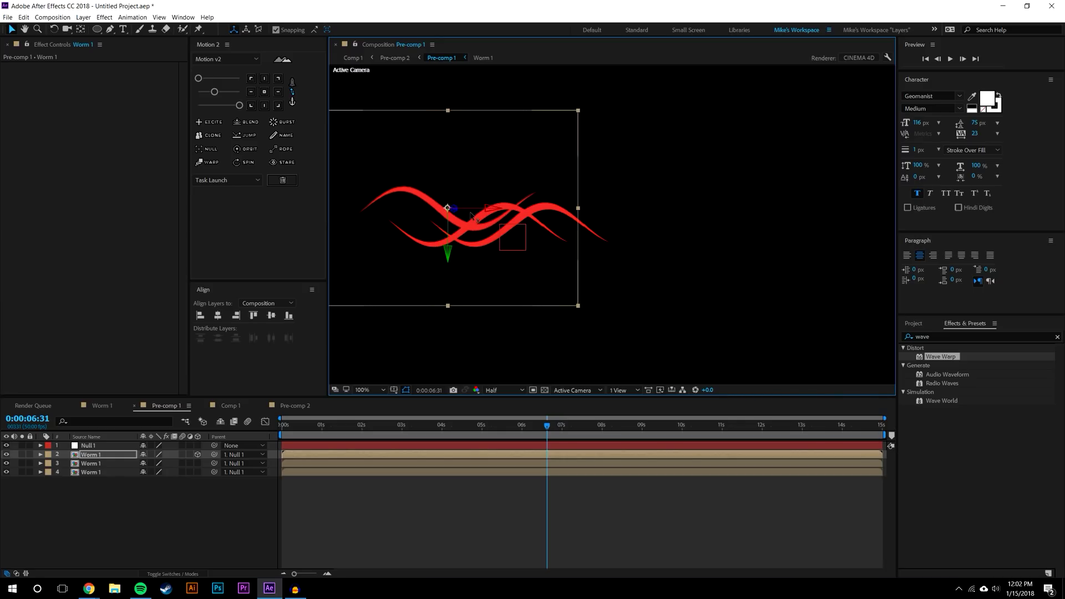
pyautogui.click(158, 490)
pyautogui.click(560, 218)
pyautogui.moveTo(519, 225); pyautogui.dragTo(522, 226)
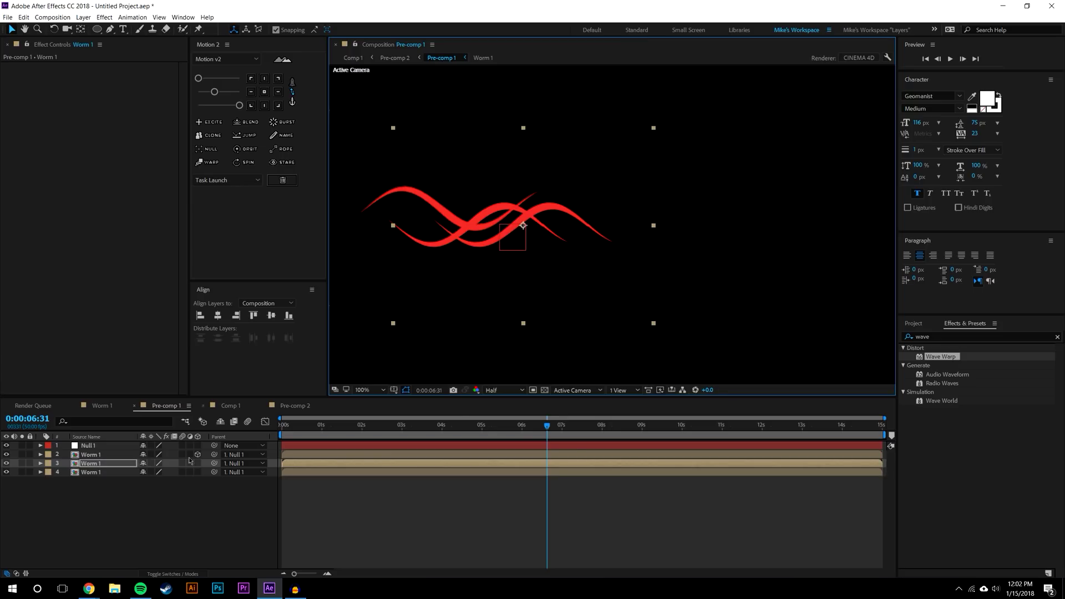
pyautogui.click(287, 483)
pyautogui.click(230, 406)
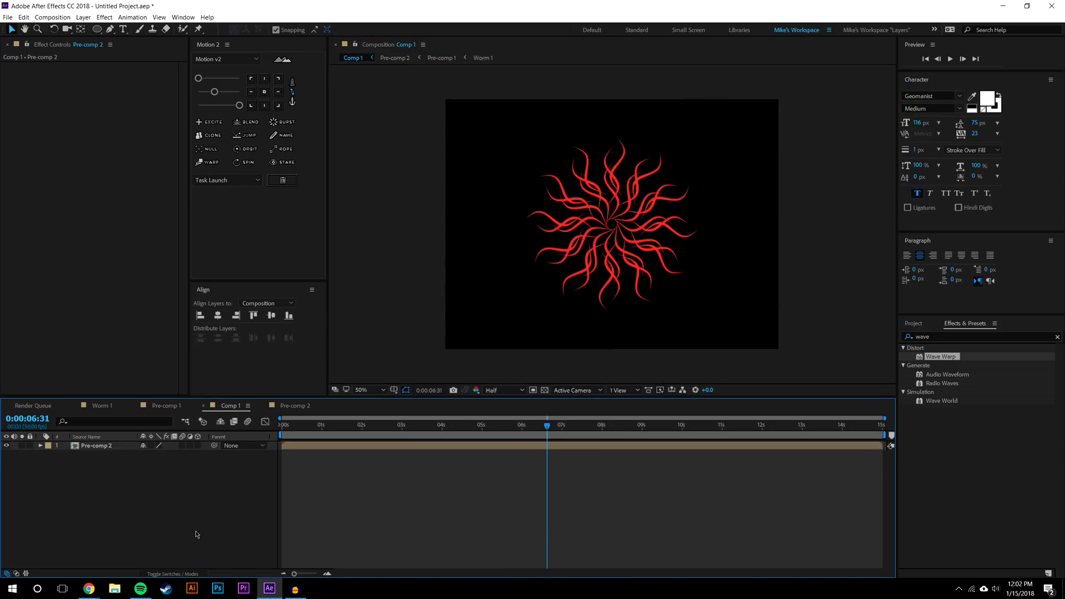
pyautogui.moveTo(409, 427); pyautogui.dragTo(531, 425)
pyautogui.scroll(3, 631, 229)
pyautogui.scroll(-1, 638, 217)
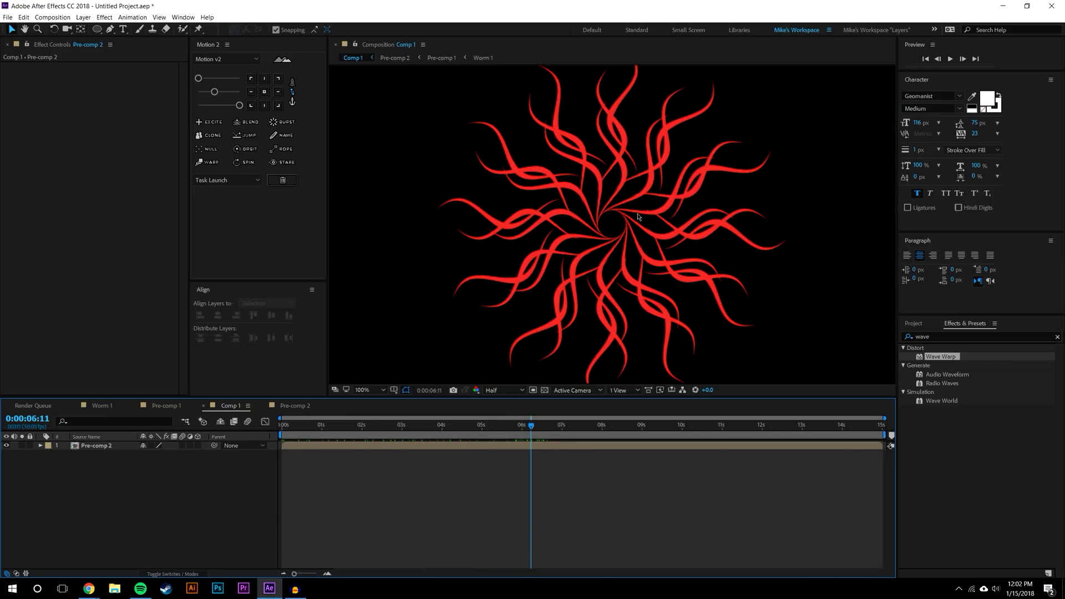
pyautogui.scroll(-1, 547, 309)
pyautogui.scroll(1, 557, 330)
pyautogui.press('Home')
pyautogui.click(953, 65)
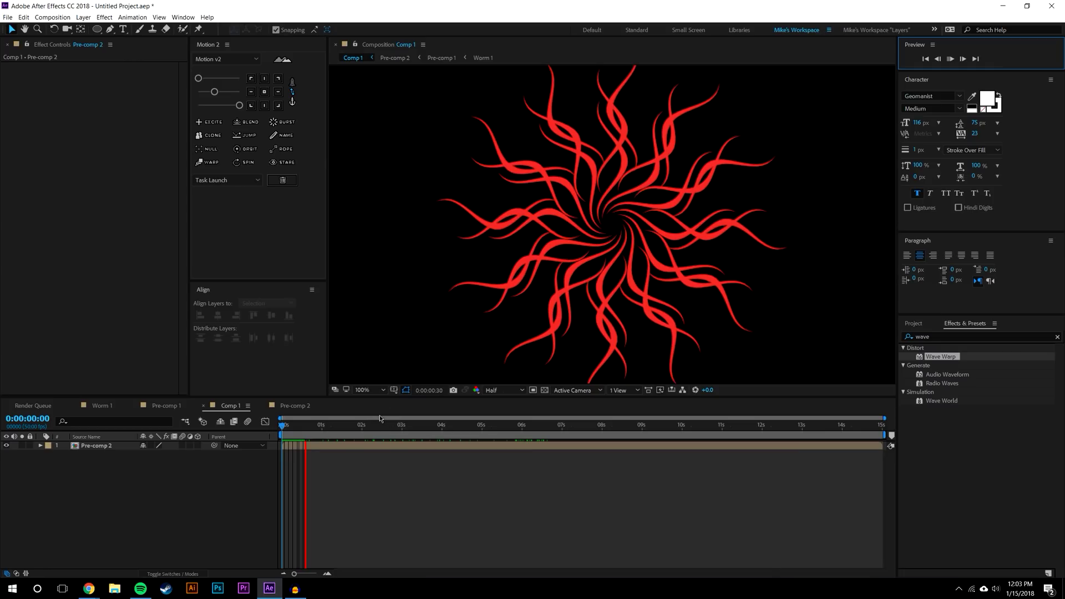
pyautogui.click(348, 425)
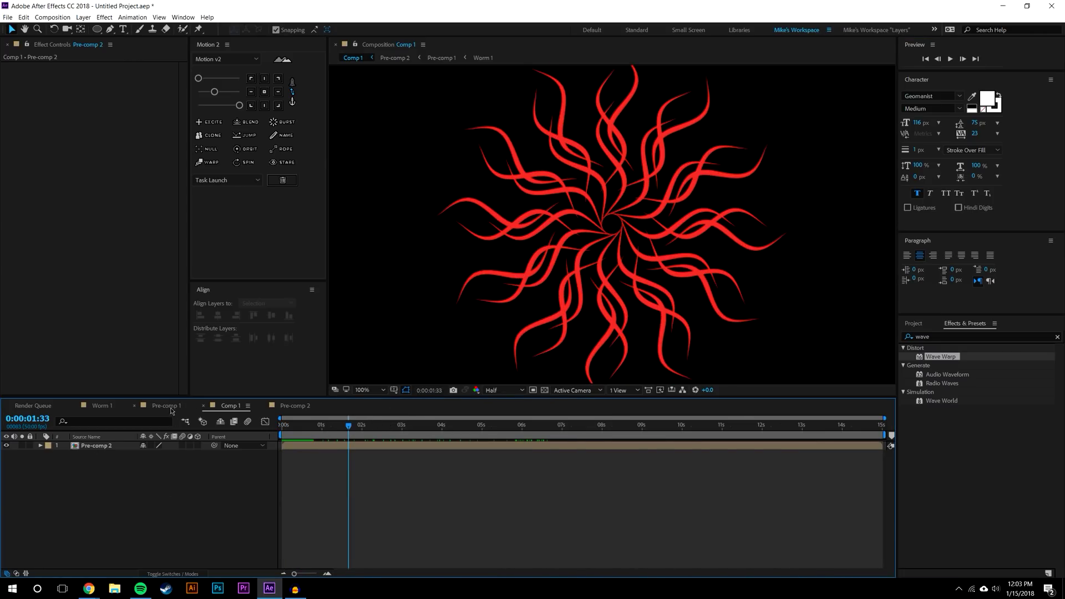
pyautogui.click(158, 406)
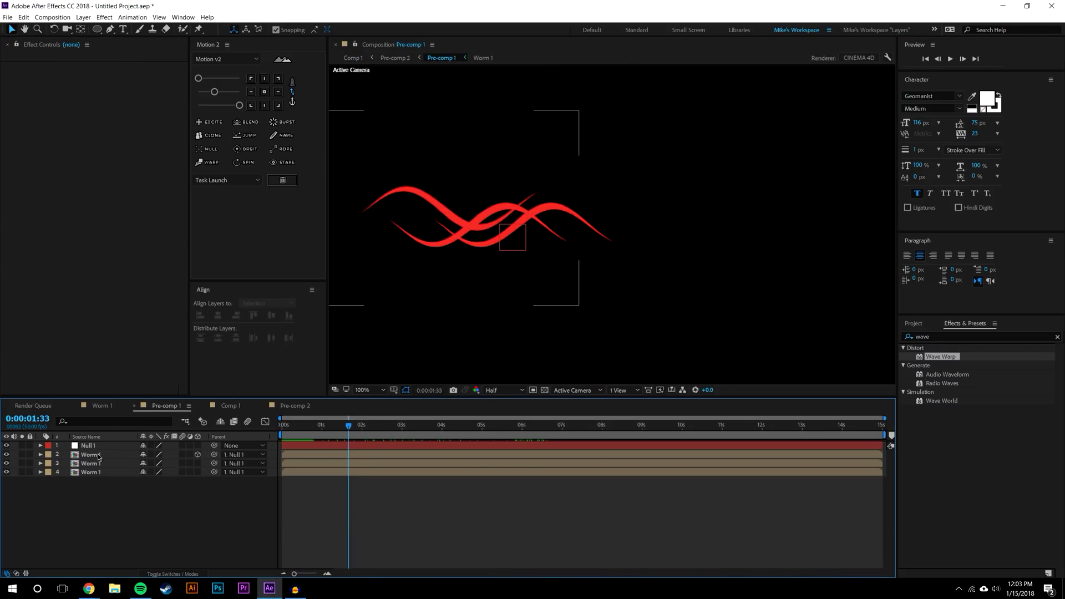
# - Search the effects for 'ramp' and apply Gradient Ramp to the first Worm 1 layer
pyautogui.click(965, 450)
pyautogui.click(933, 336)
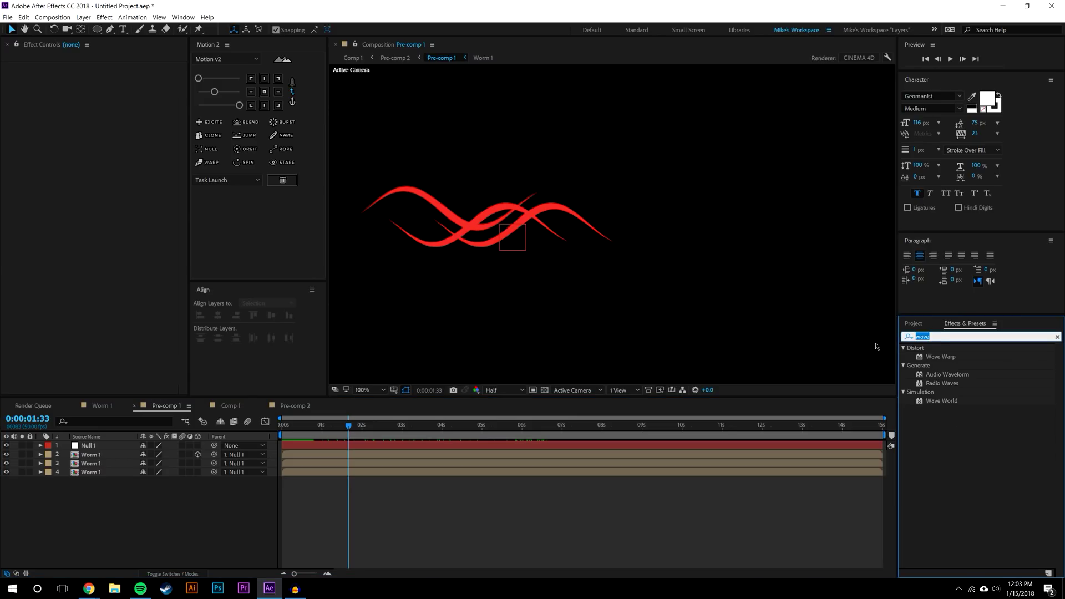
pyautogui.press('BackSpace')
pyautogui.press('BackSpace')
pyautogui.press('BackSpace')
pyautogui.press('BackSpace')
pyautogui.write('ramp')
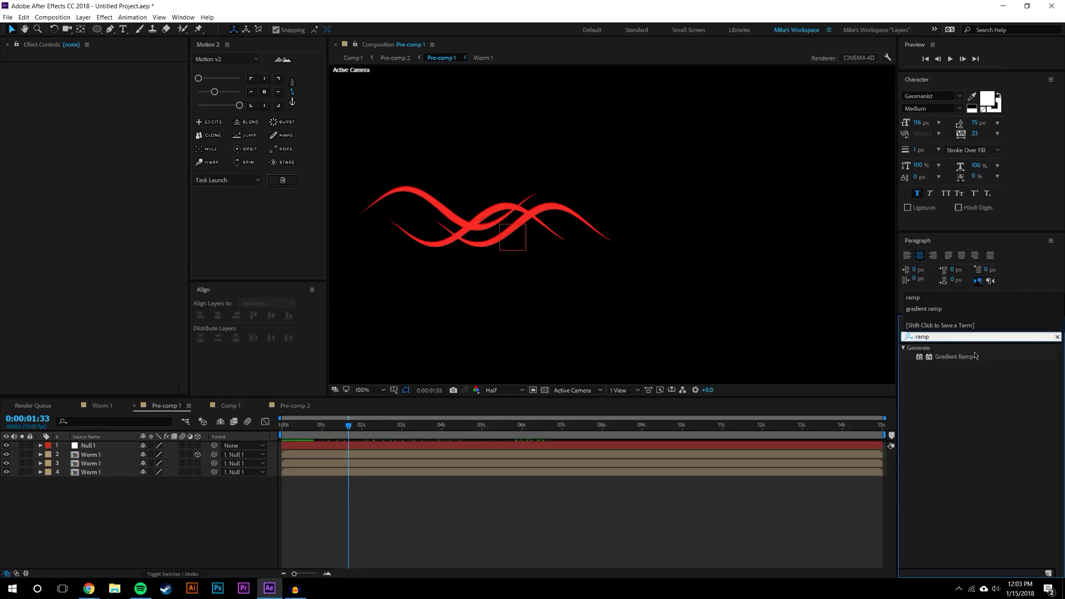
pyautogui.moveTo(975, 355); pyautogui.dragTo(105, 455)
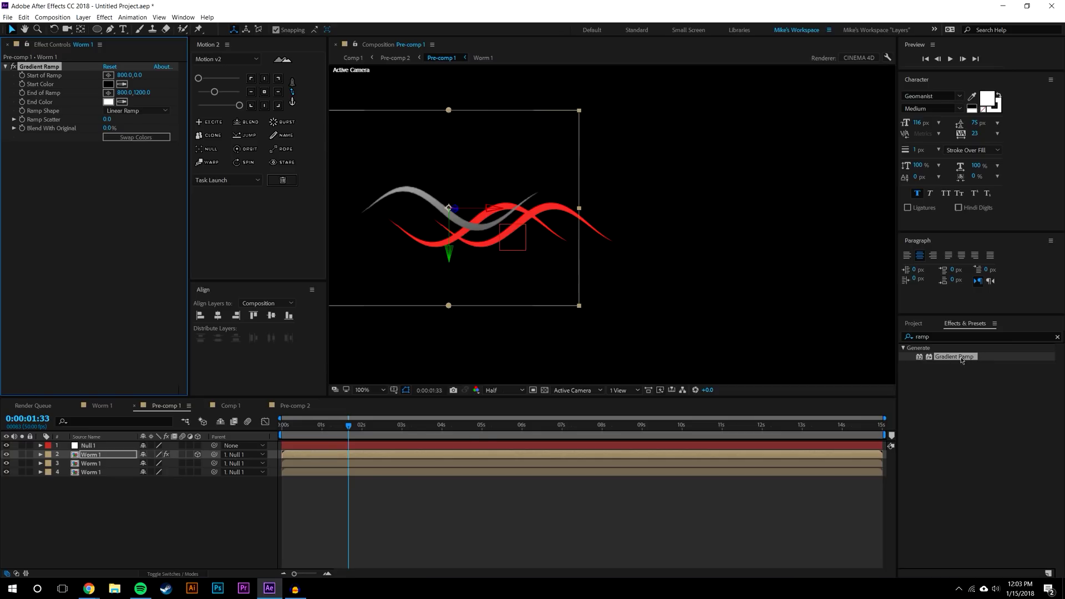
pyautogui.moveTo(962, 358); pyautogui.dragTo(1014, 357)
pyautogui.moveTo(33, 427); pyautogui.dragTo(35, 425)
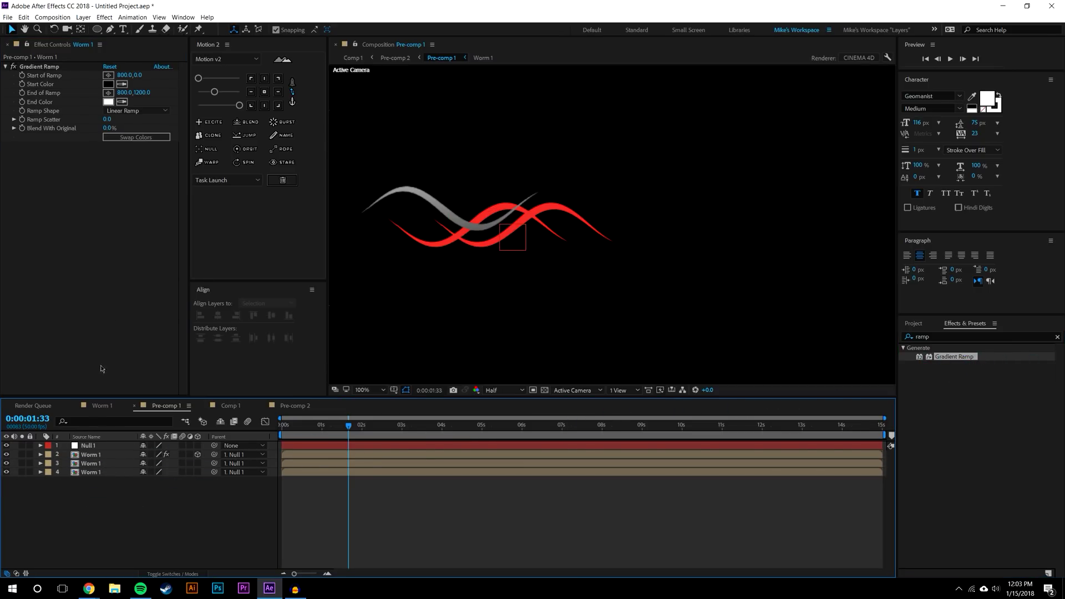
# - Place the ramp's start point at 1598.6,704.5 and its end point left of the worm
pyautogui.click(108, 76)
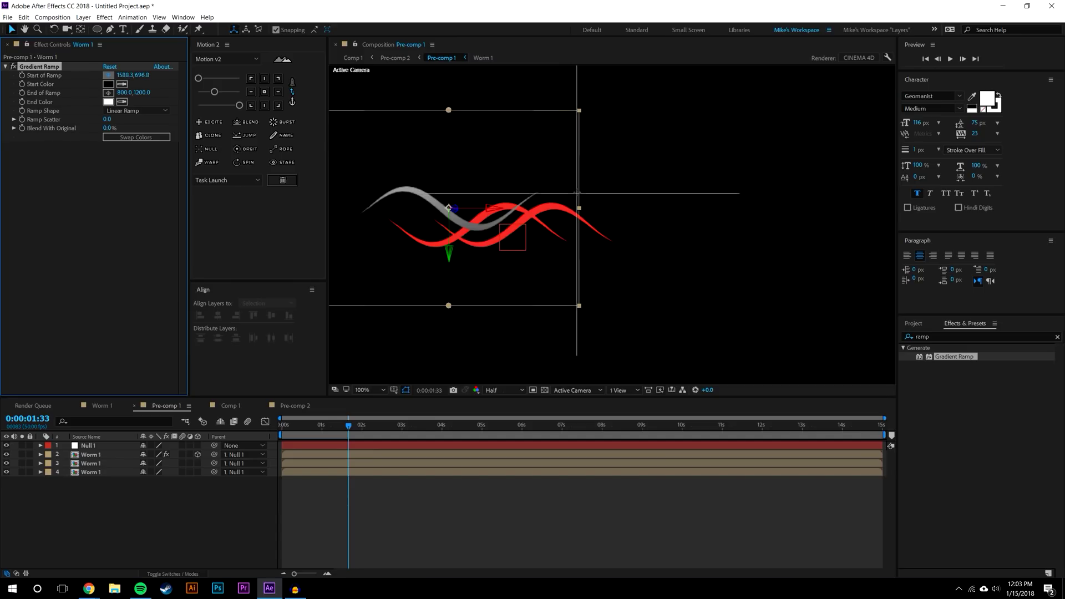
pyautogui.click(578, 192)
pyautogui.moveTo(582, 210); pyautogui.dragTo(688, 217)
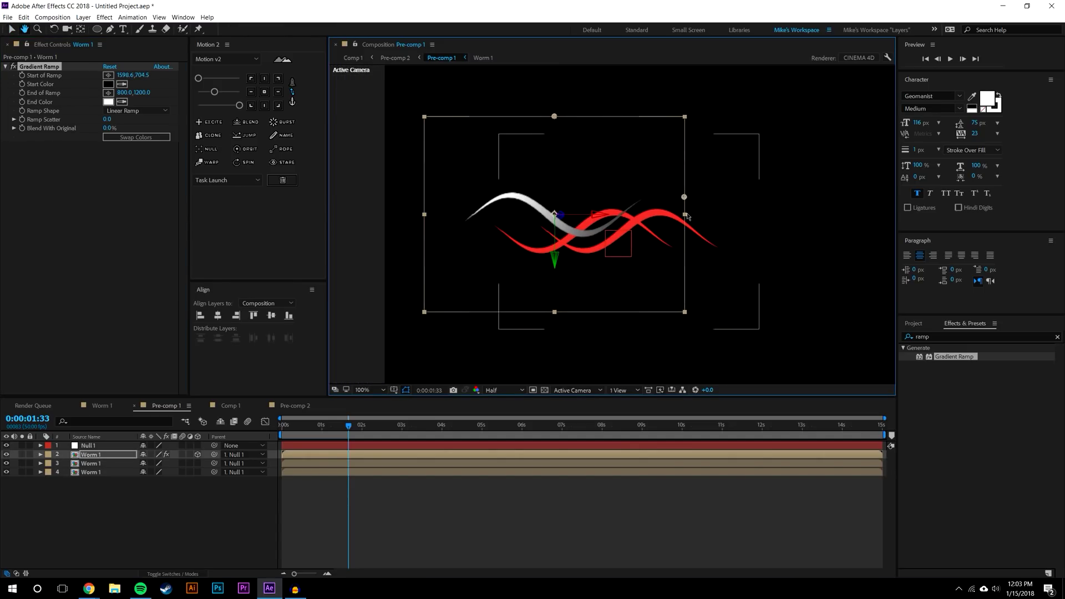
pyautogui.click(109, 93)
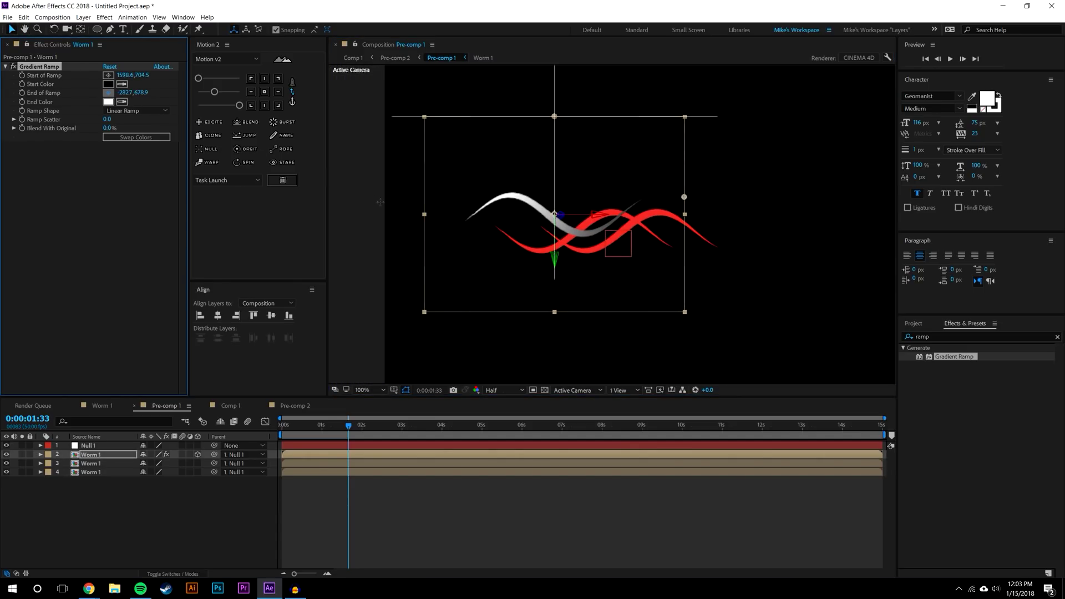
pyautogui.click(424, 215)
# - Set the ramp's Start Color to FF0000 and its End Color to yellow-orange FFBC00
pyautogui.click(108, 83)
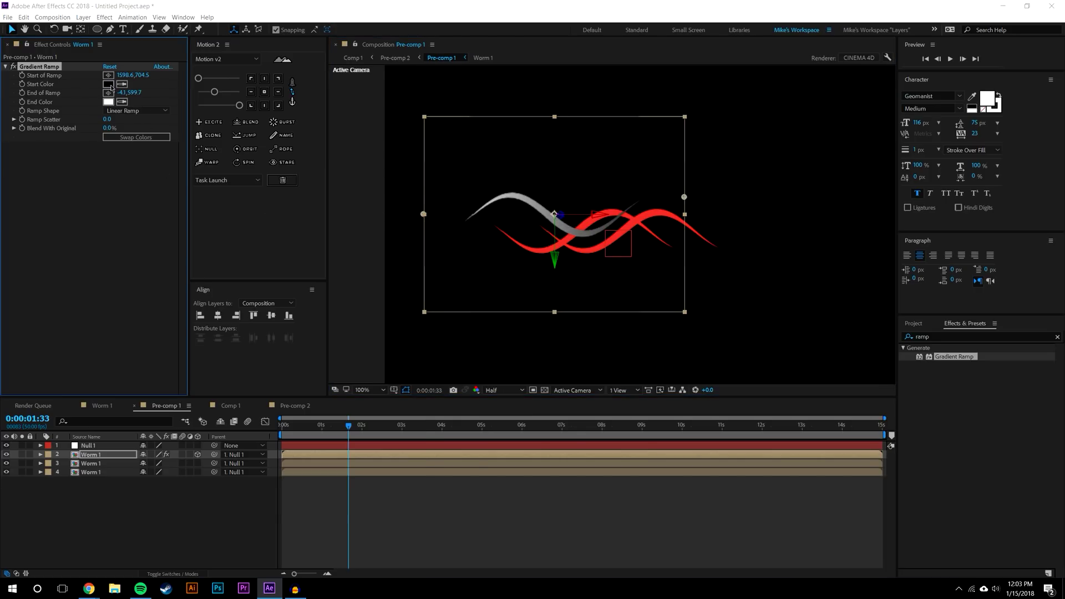
pyautogui.write('FF0000')
pyautogui.press('Return')
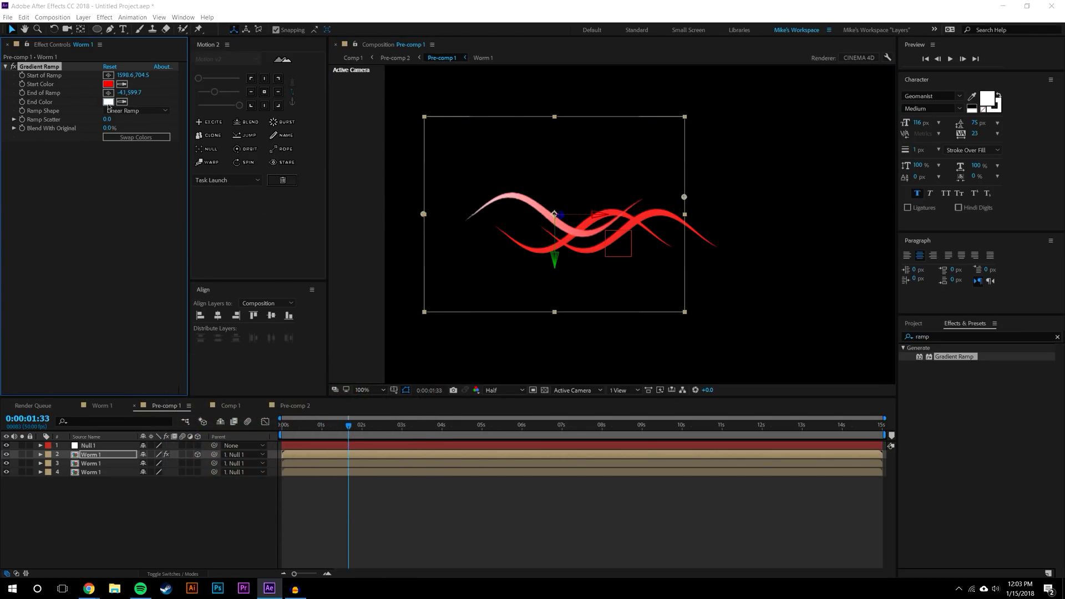
pyautogui.click(108, 101)
pyautogui.click(303, 379)
pyautogui.moveTo(317, 505)
pyautogui.mouseDown()
pyautogui.moveTo(317, 481)
pyautogui.moveTo(319, 495)
pyautogui.mouseUp()
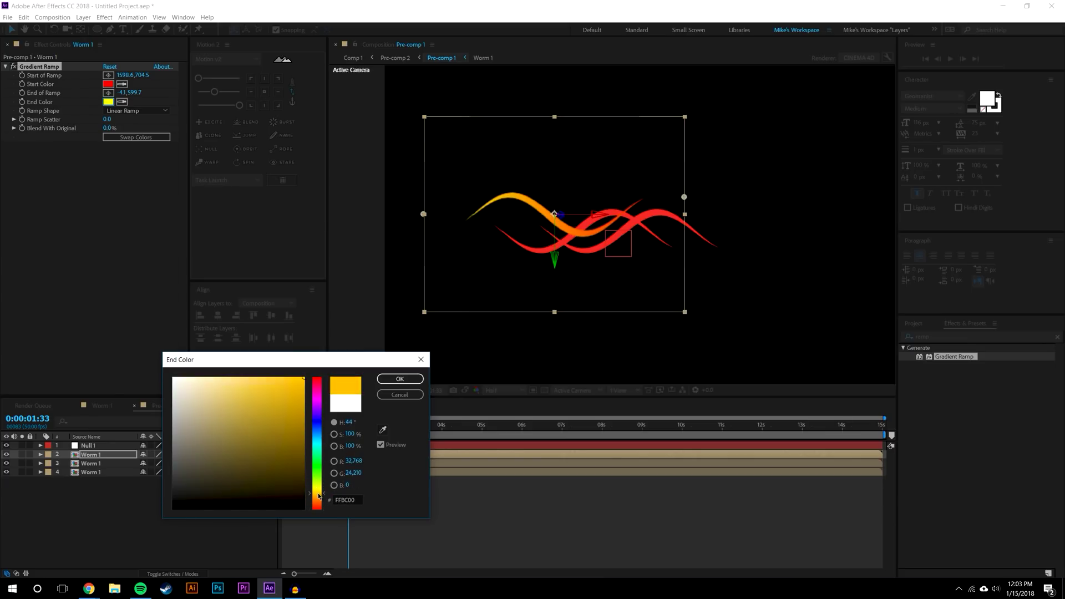
pyautogui.click(399, 382)
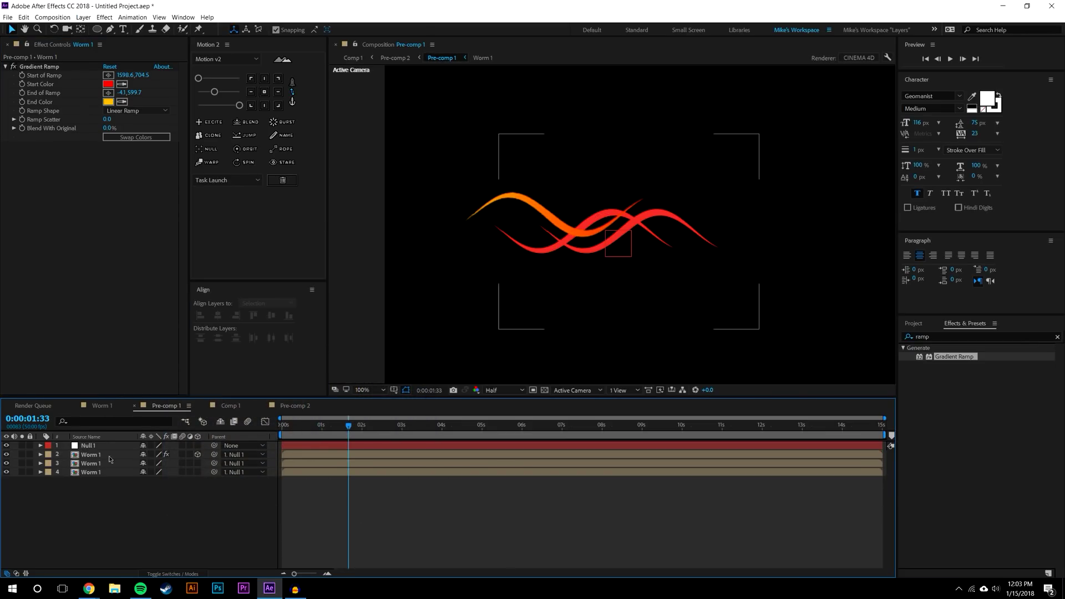
# - Paste the Gradient Ramp onto the second and third Worm 1 layers, then view Pre-comp 2
pyautogui.click(49, 93)
pyautogui.click(90, 463)
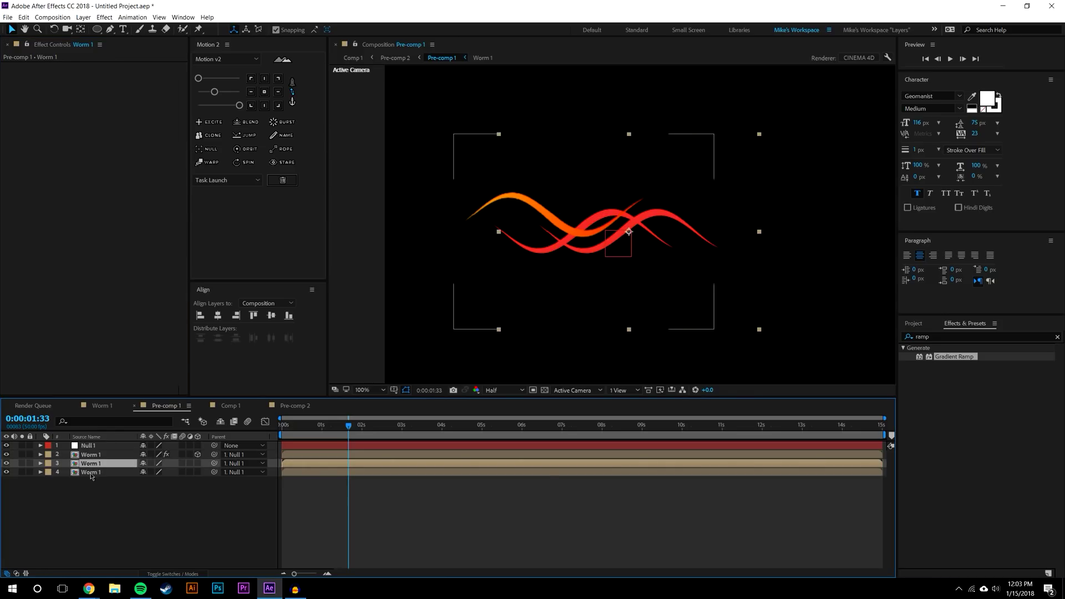
pyautogui.hotkey('ctrl', 'v')
pyautogui.click(91, 472)
pyautogui.hotkey('ctrl', 'v')
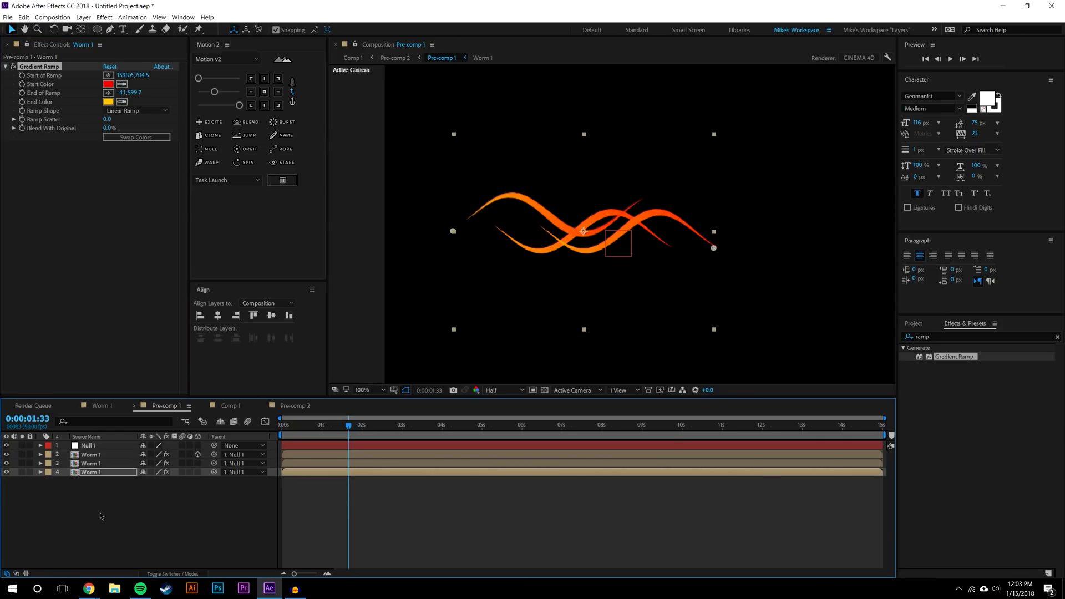
pyautogui.click(100, 515)
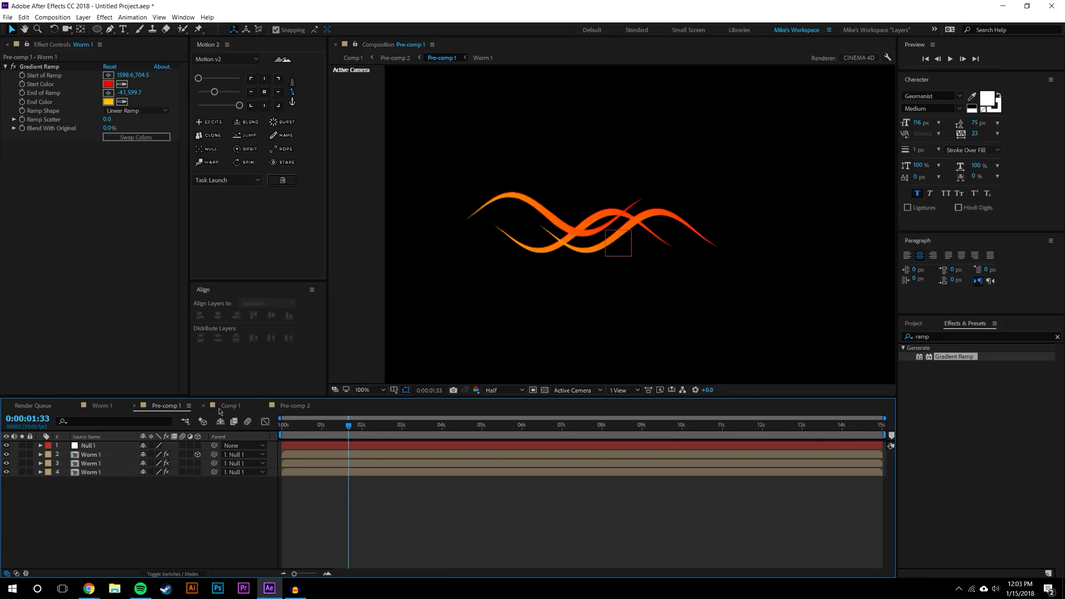
pyautogui.click(295, 406)
pyautogui.press('.')
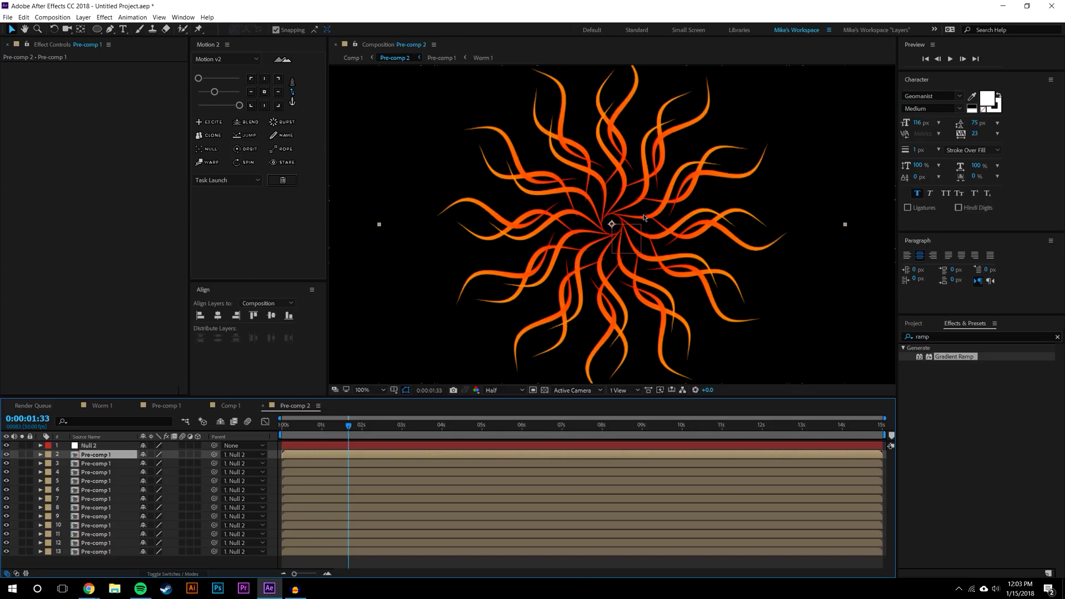
pyautogui.moveTo(312, 426); pyautogui.dragTo(561, 434)
pyautogui.press(',')
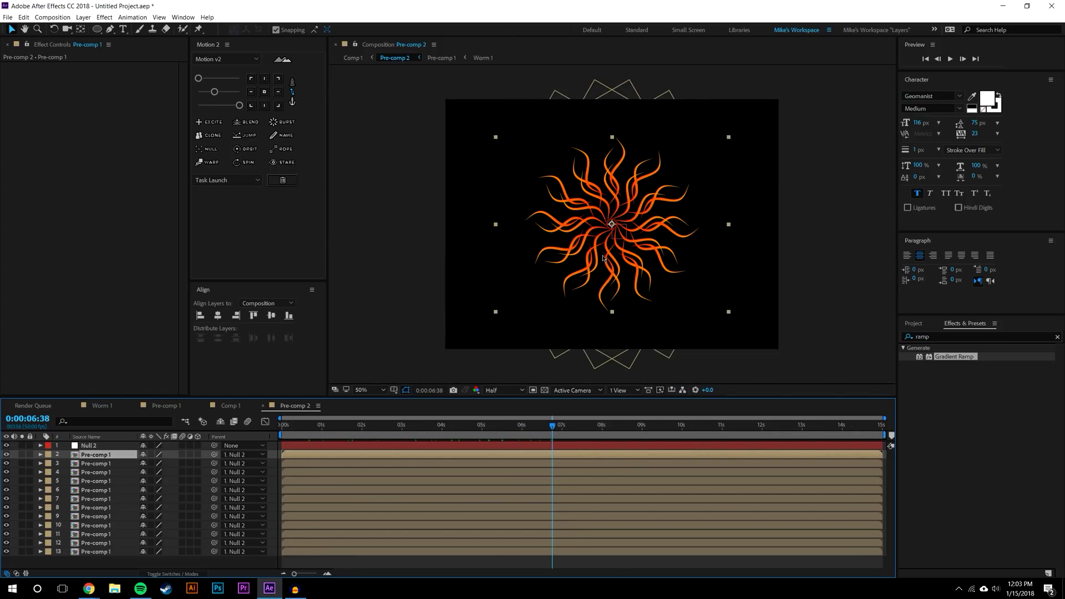
pyautogui.moveTo(372, 438); pyautogui.dragTo(281, 439)
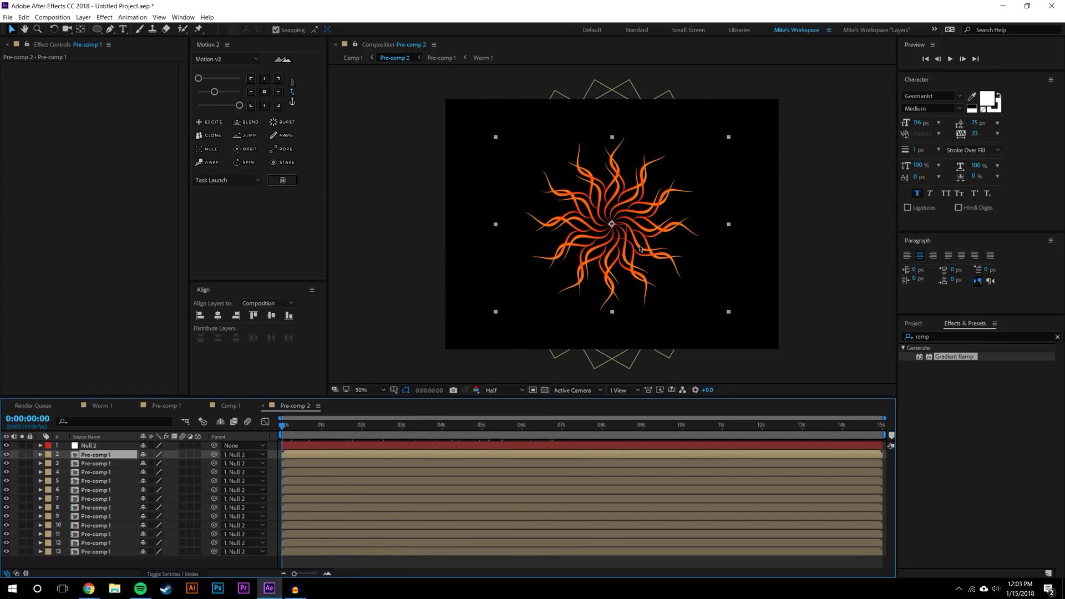
pyautogui.press('.')
pyautogui.click(950, 58)
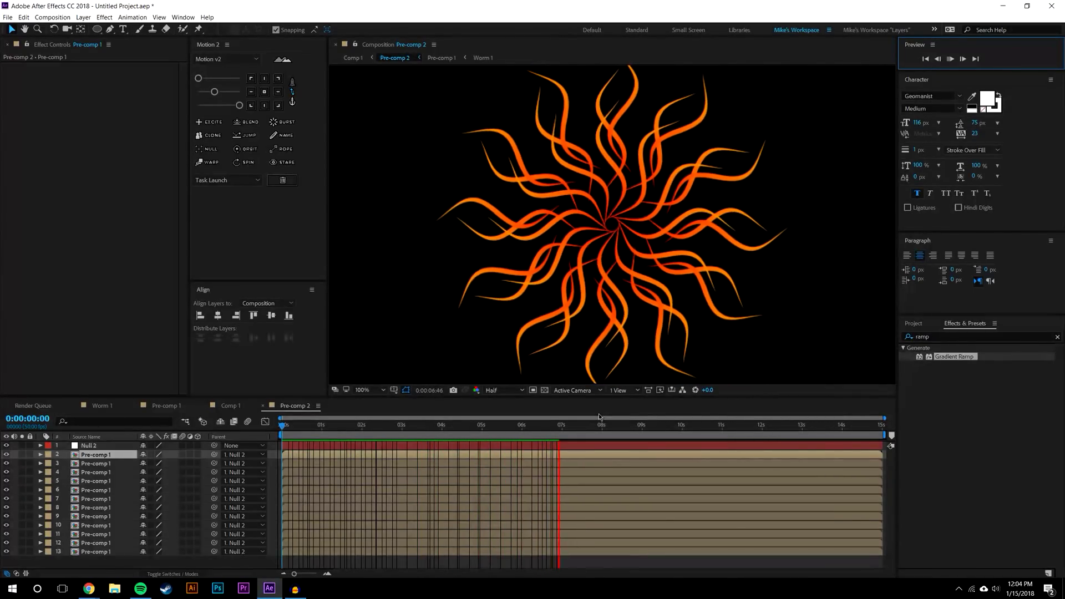
pyautogui.press(',')
pyautogui.press('space')
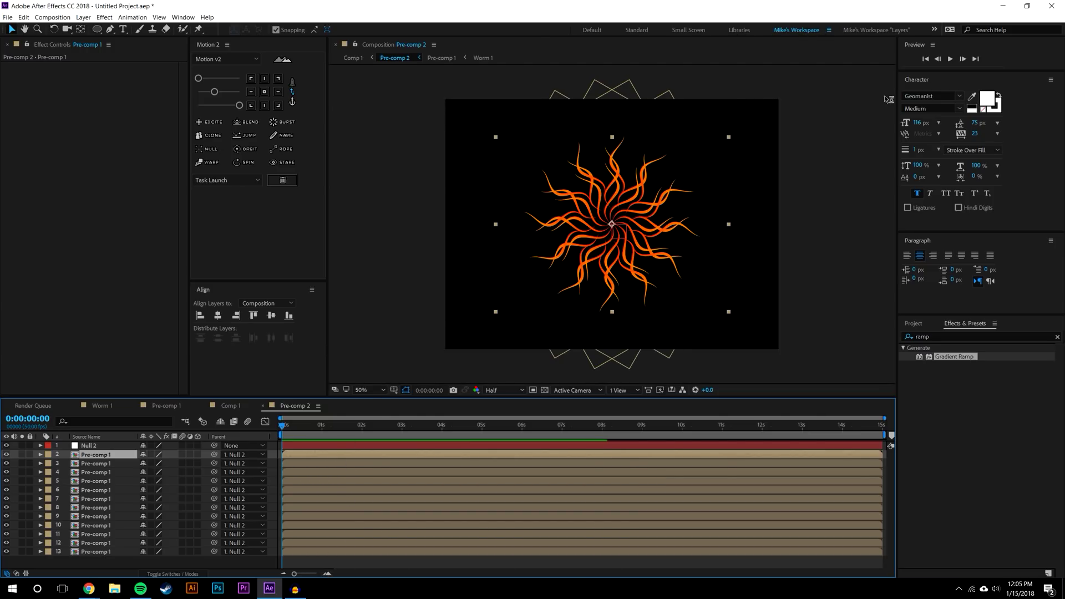
pyautogui.click(949, 64)
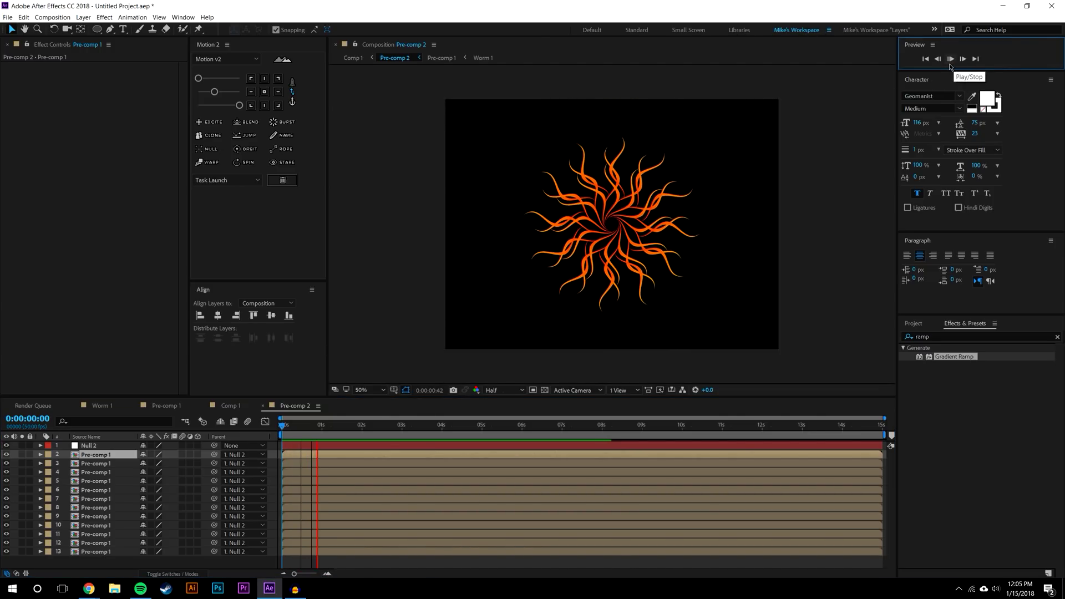
pyautogui.click(103, 413)
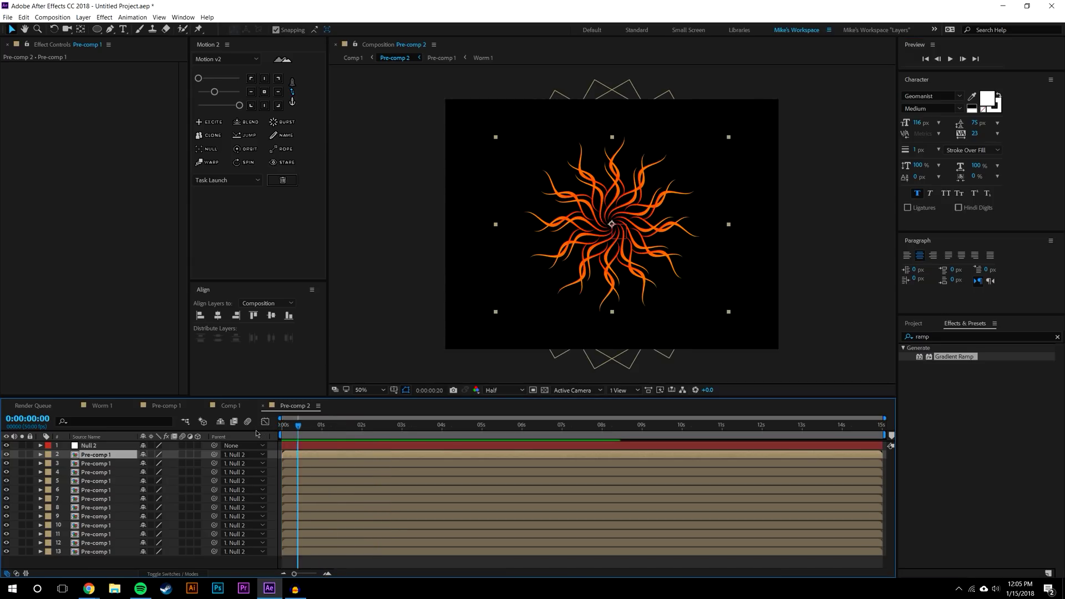
pyautogui.click(103, 410)
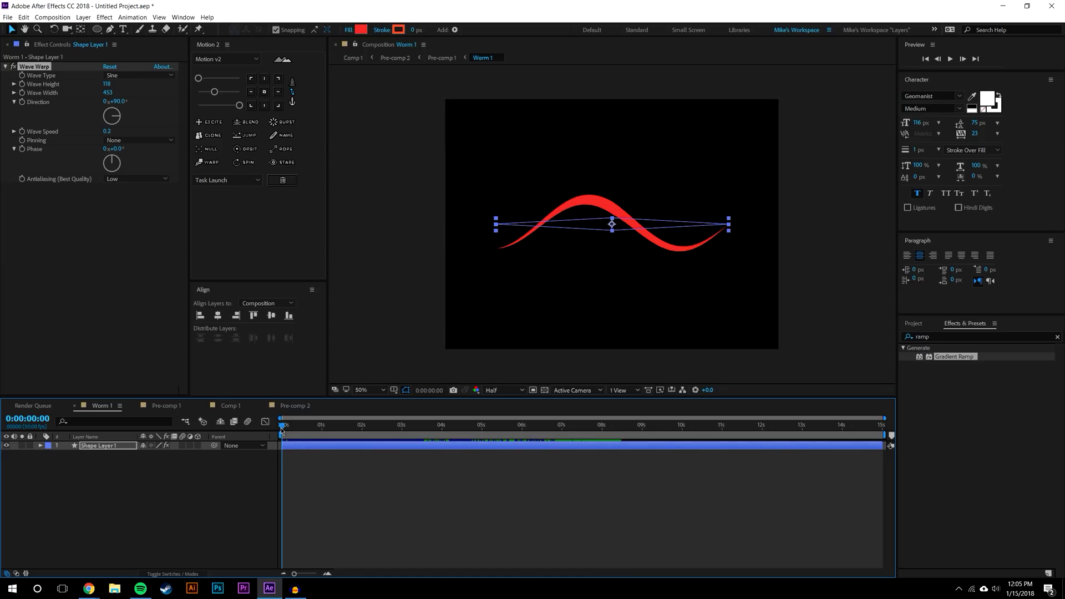
pyautogui.moveTo(281, 429)
pyautogui.mouseDown()
pyautogui.moveTo(337, 445)
pyautogui.moveTo(480, 442)
pyautogui.mouseUp()
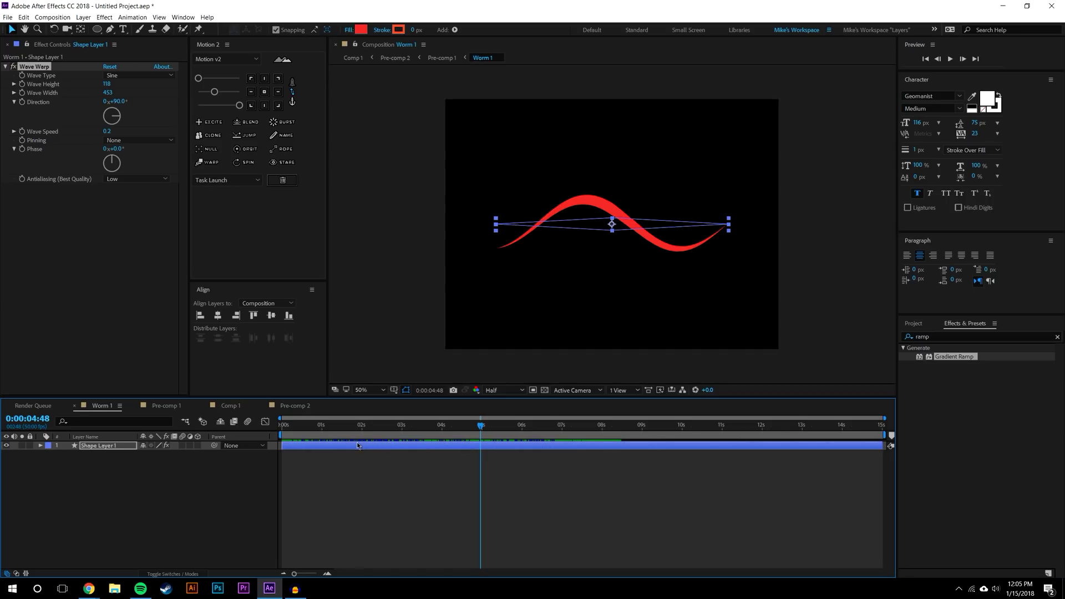
pyautogui.moveTo(305, 423); pyautogui.dragTo(366, 423)
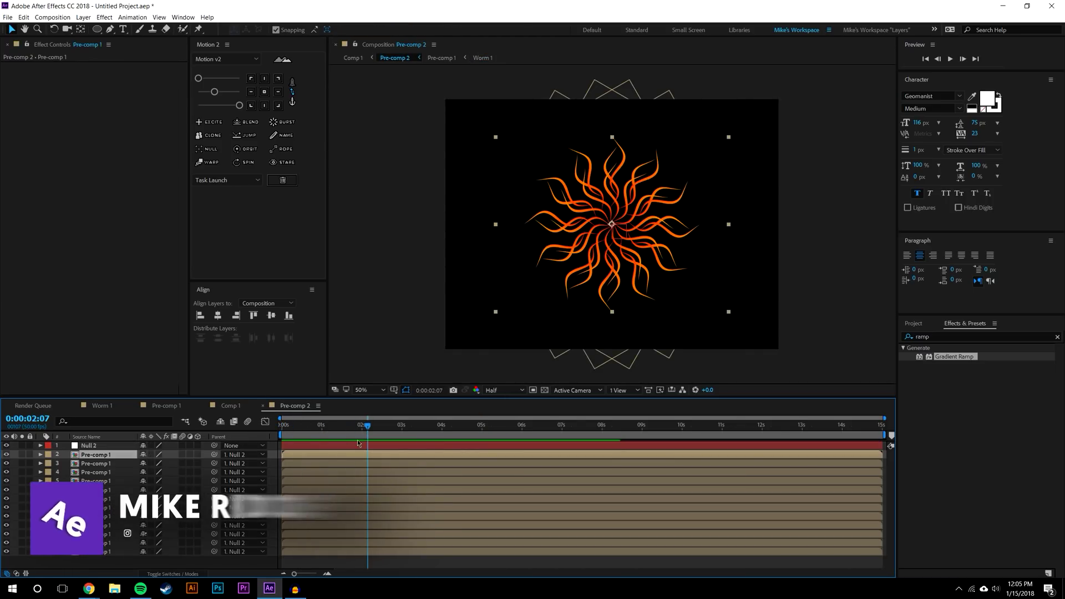
pyautogui.moveTo(360, 436); pyautogui.dragTo(480, 436)
# - End Pre-comp 2's work area at 0:00:05:00 and preview the loop at full size
pyautogui.click(327, 574)
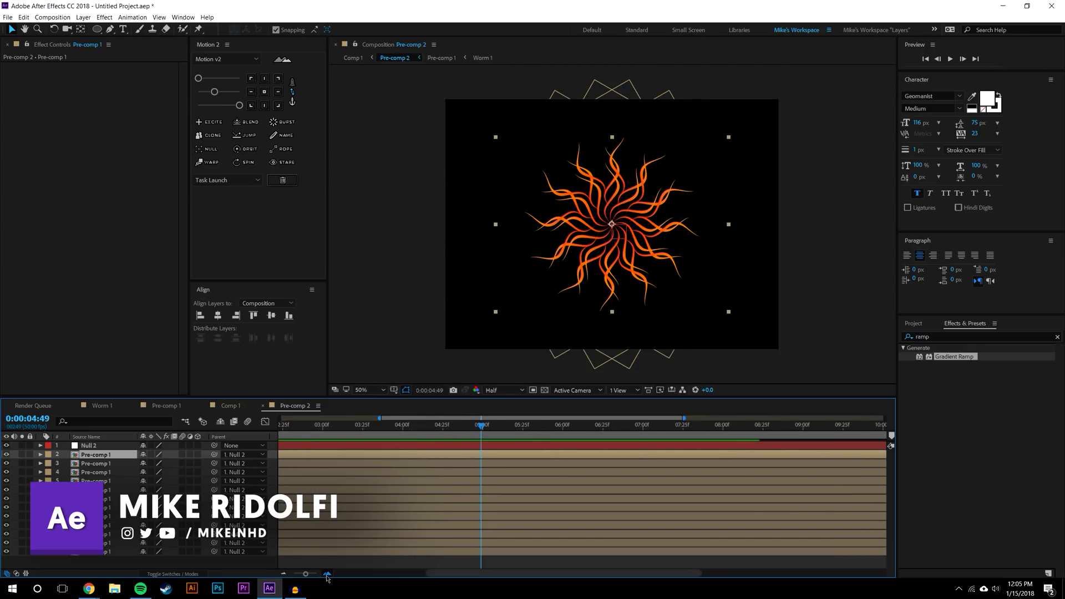
pyautogui.click(488, 427)
pyautogui.press('n')
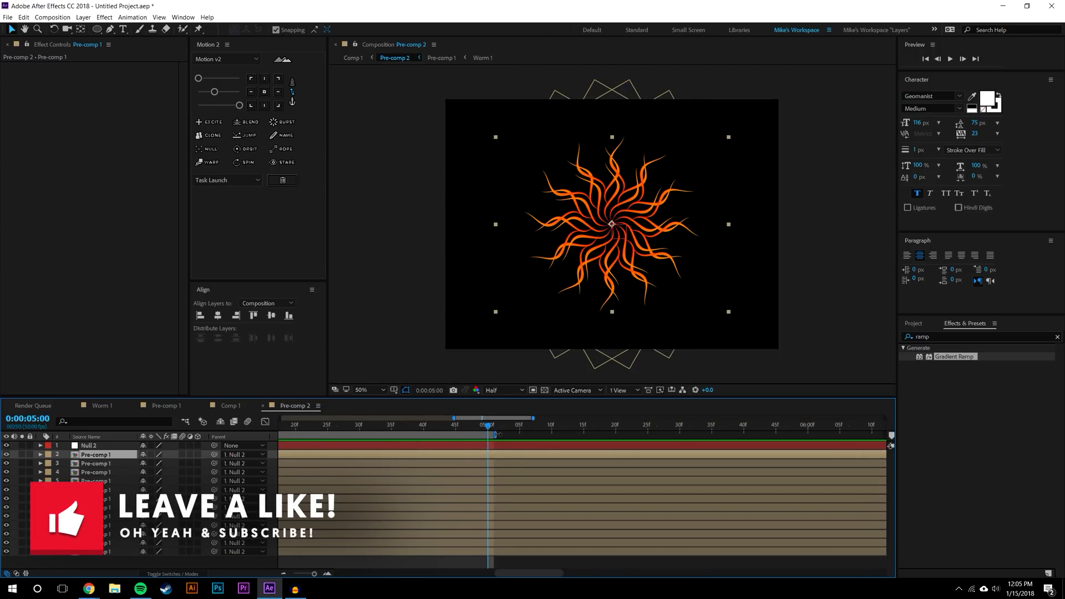
pyautogui.click(283, 574)
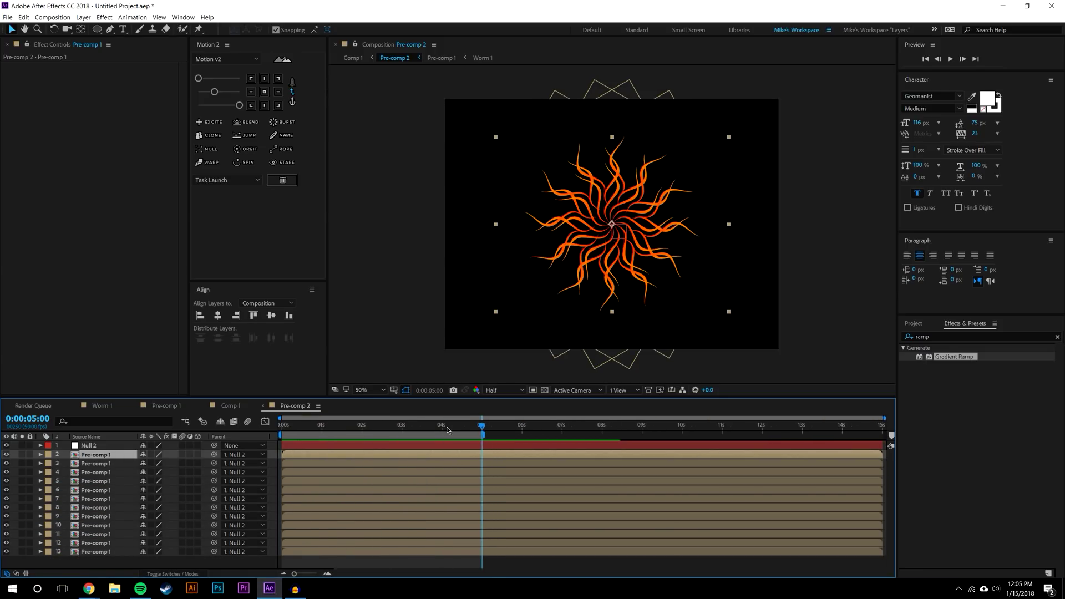
pyautogui.click(950, 59)
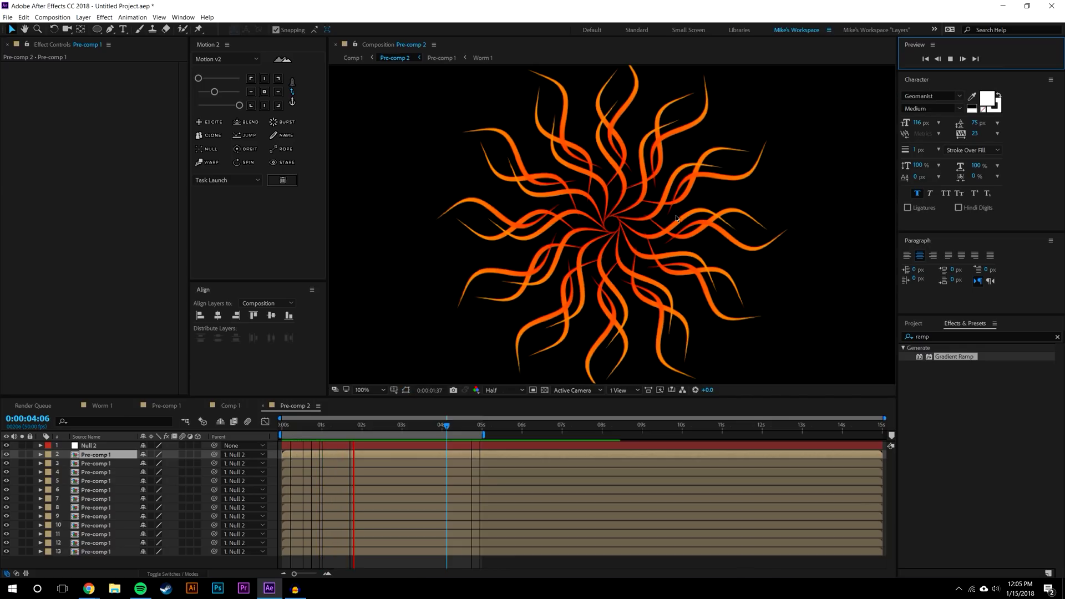
pyautogui.press('/')
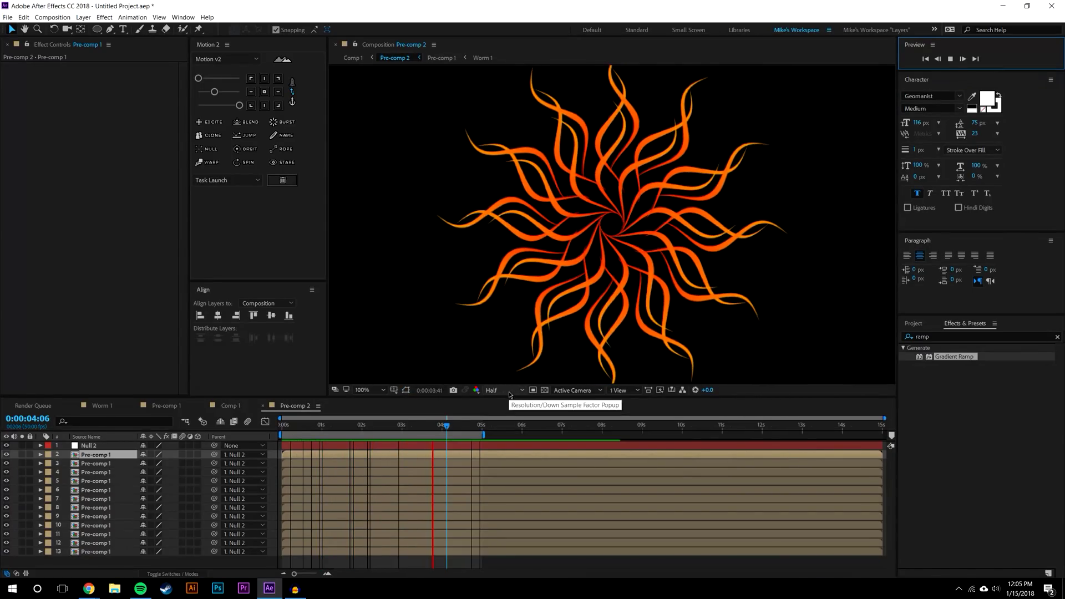